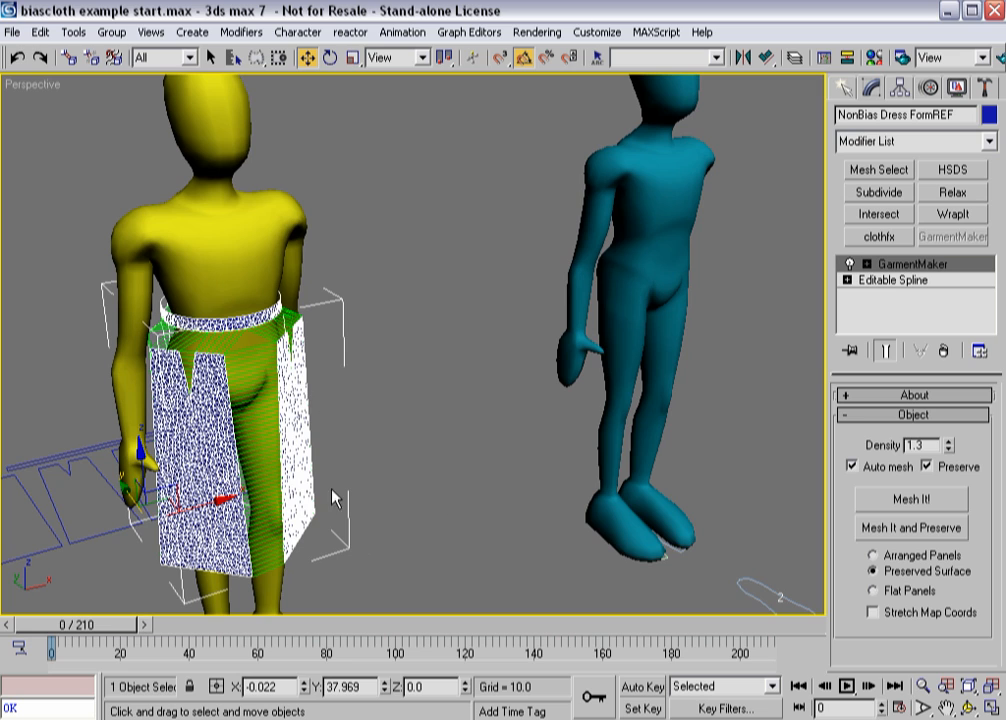
- Preview the two figures' walking animation by scrubbing the timeline forward and back to frame 0
scroll(497, 434, "down", 5)
middle_click_drag(485, 422, 400, 330)
left_click_drag(105, 622, 163, 588)
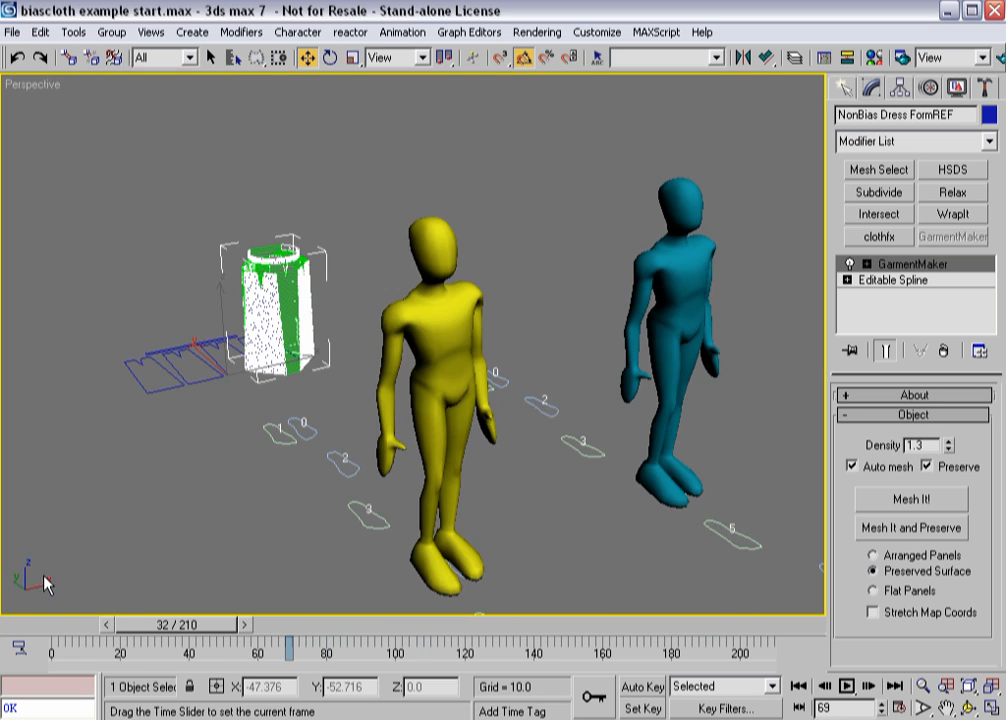
left_click_drag(44, 582, 15, 588)
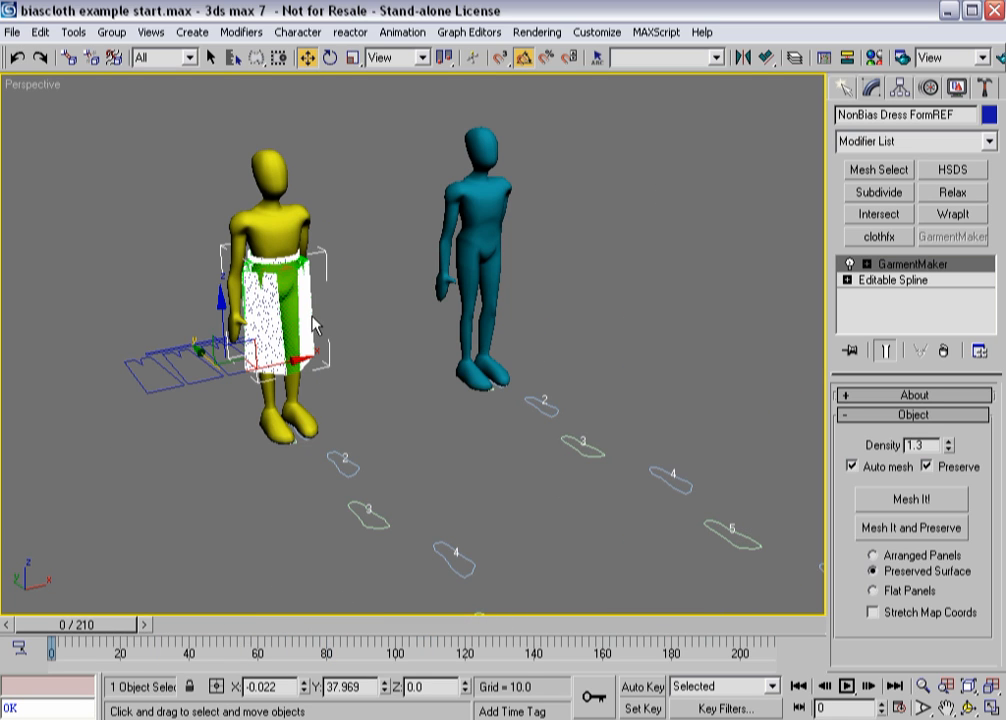
- Clone the flat NonBias Dress Form pattern along X to beside the original, as a Copy named "Bias Dress Form"
left_click(165, 355)
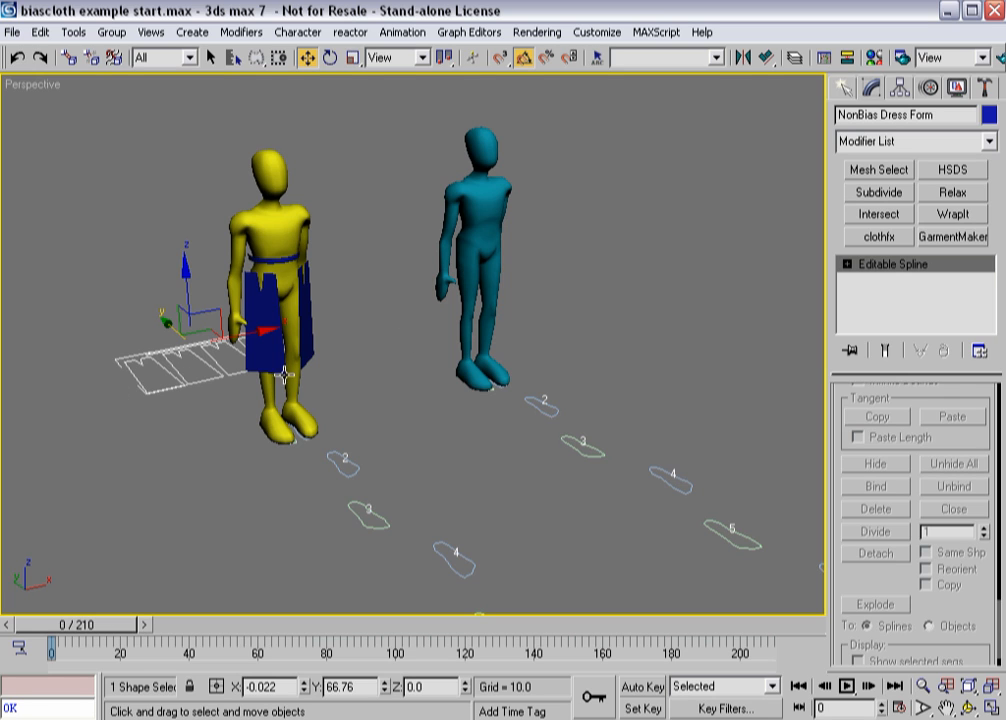
middle_click_drag(333, 368, 282, 331, "alt")
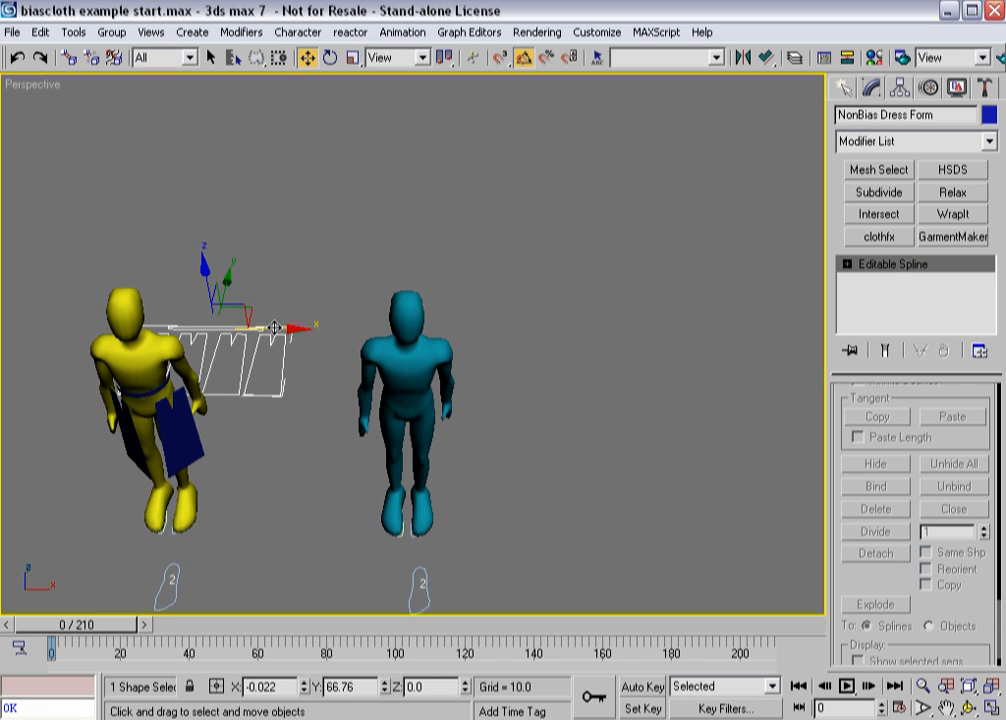
left_click_drag(272, 329, 474, 332, "shift")
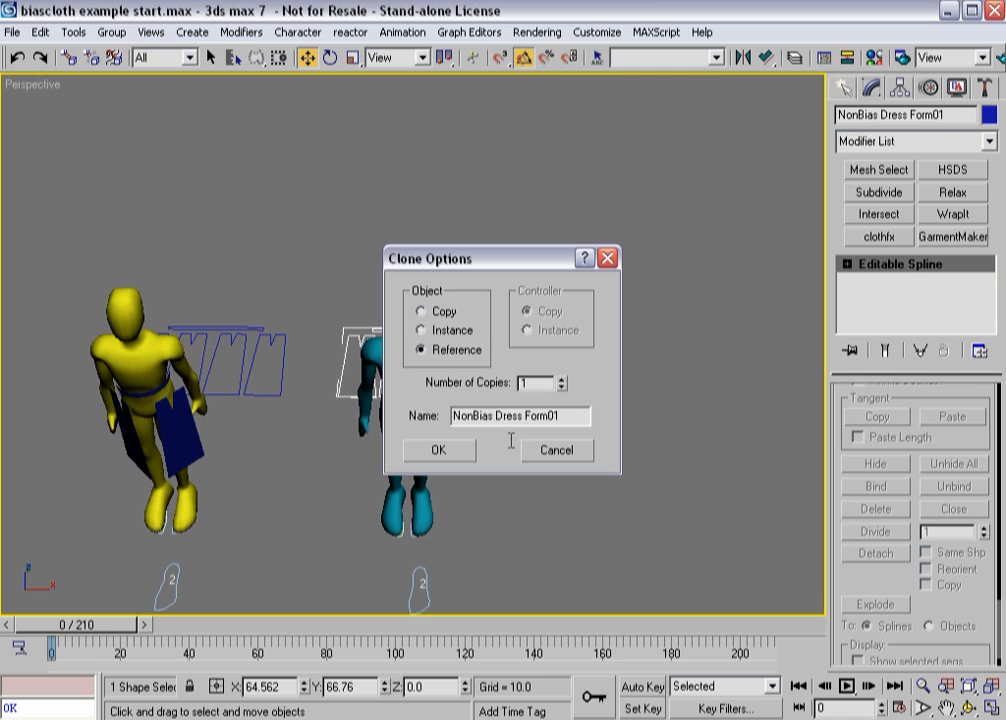
left_click(422, 311)
key("BackSpace")
key("BackSpace")
key("BackSpace")
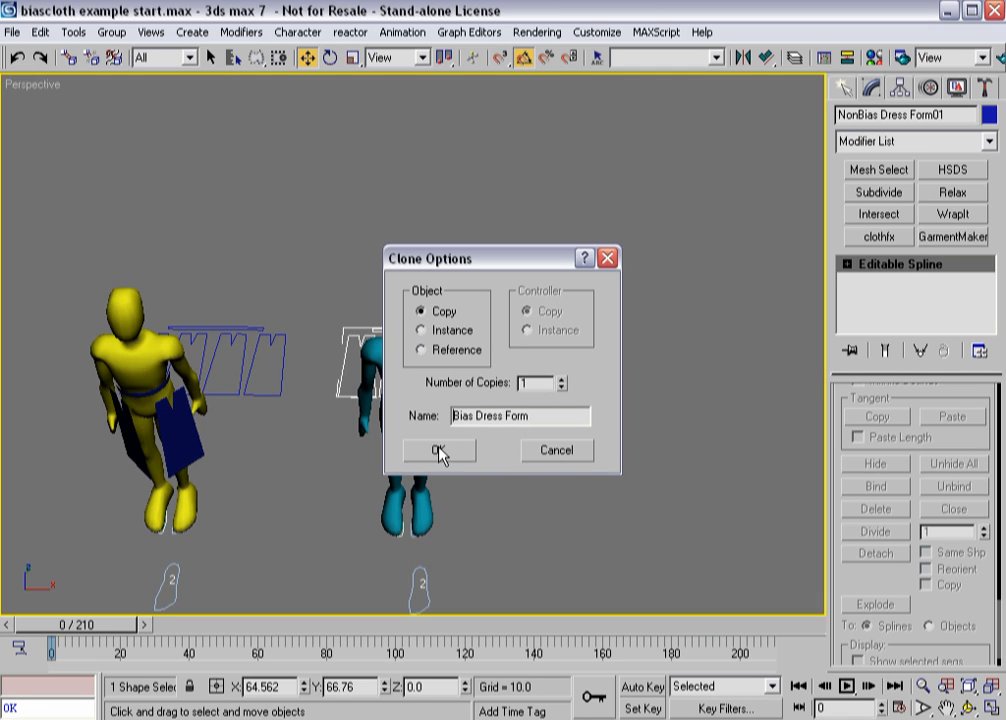
left_click(438, 451)
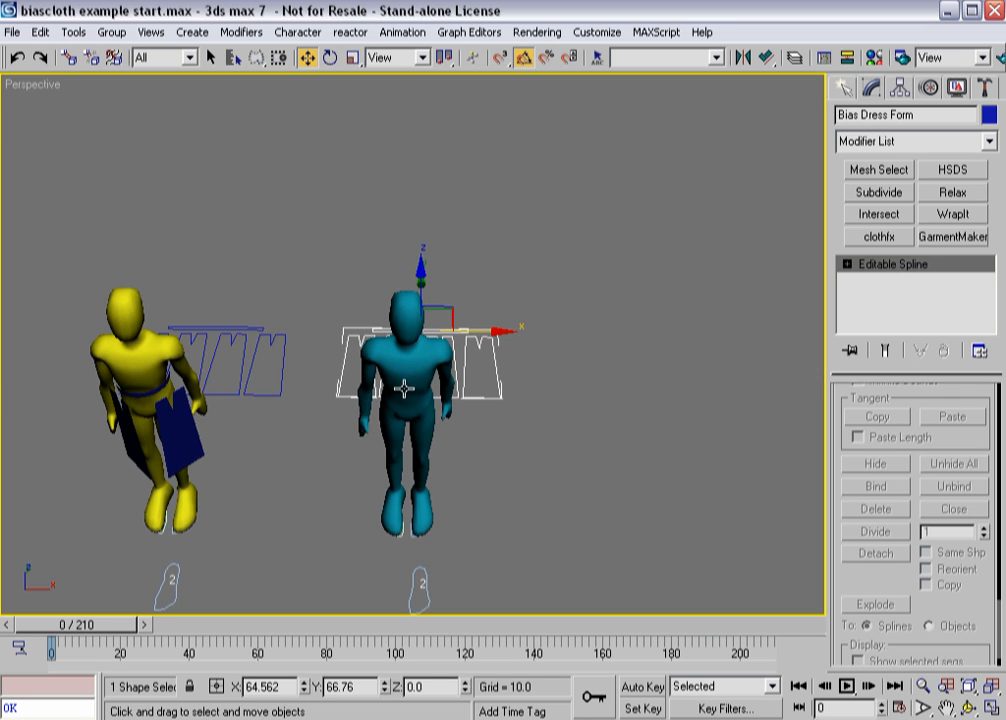
- Show the Bias Dress Form pattern in the Top view and start editing it at Spline level
middle_click_drag(393, 419, 321, 431, "alt")
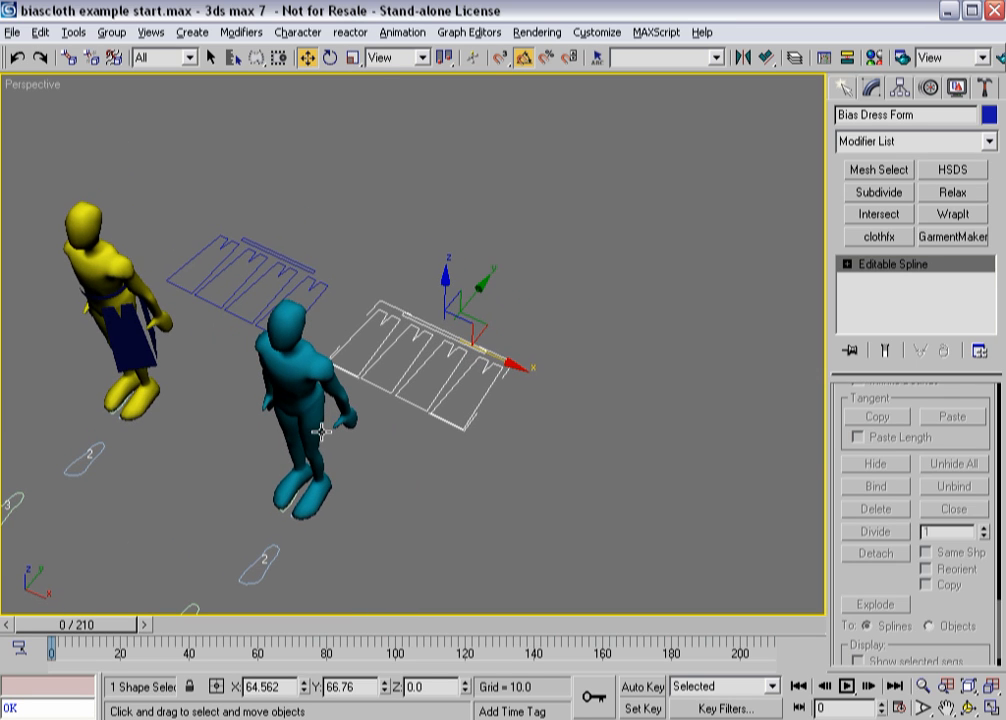
key("t")
middle_click_drag(600, 375, 112, 550)
scroll(292, 478, "down", 3)
middle_click_drag(526, 290, 188, 559)
scroll(188, 559, "up", 1)
middle_click_drag(249, 465, 278, 552)
scroll(278, 552, "down", 1)
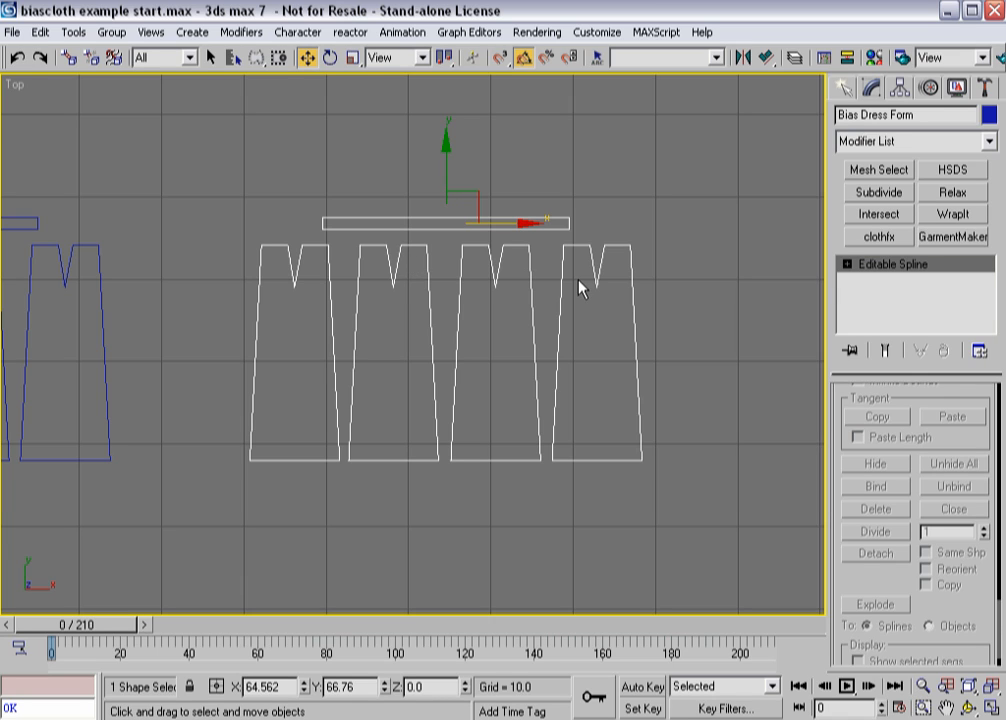
key("1")
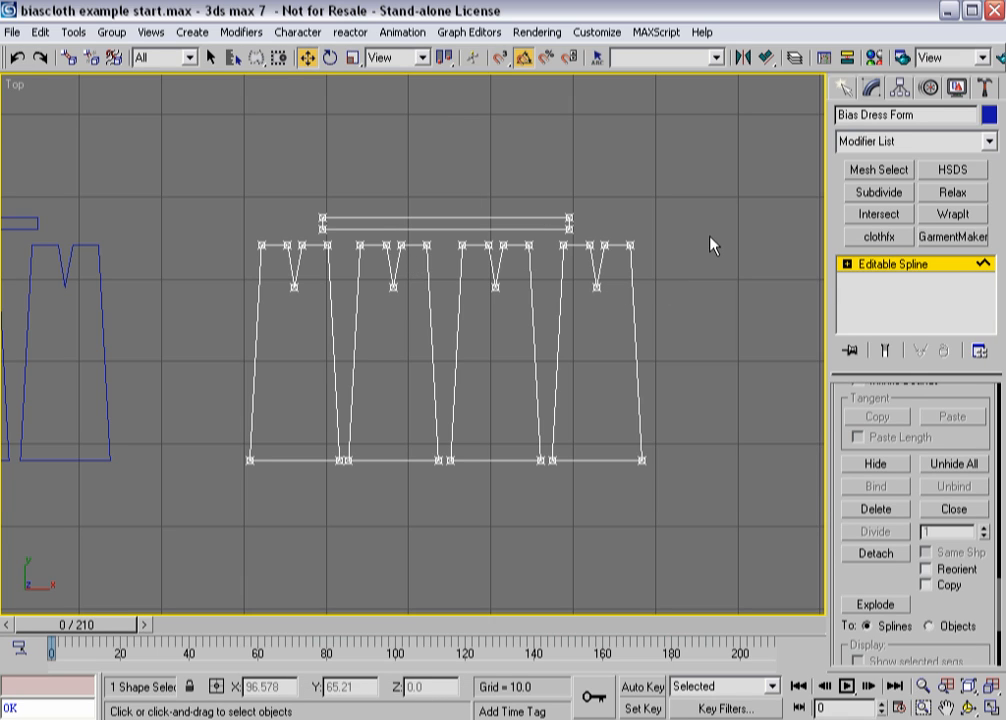
- Select only the rightmost skirt panel and rotate it 30 degrees about Z, using the selection center as pivot
mouse_move(690, 236)
left_mouse_down()
mouse_move(561, 459)
mouse_move(622, 478)
left_mouse_up()
left_click_drag(256, 57, 256, 58)
left_click(697, 256)
left_click_drag(684, 229, 550, 488)
key("e")
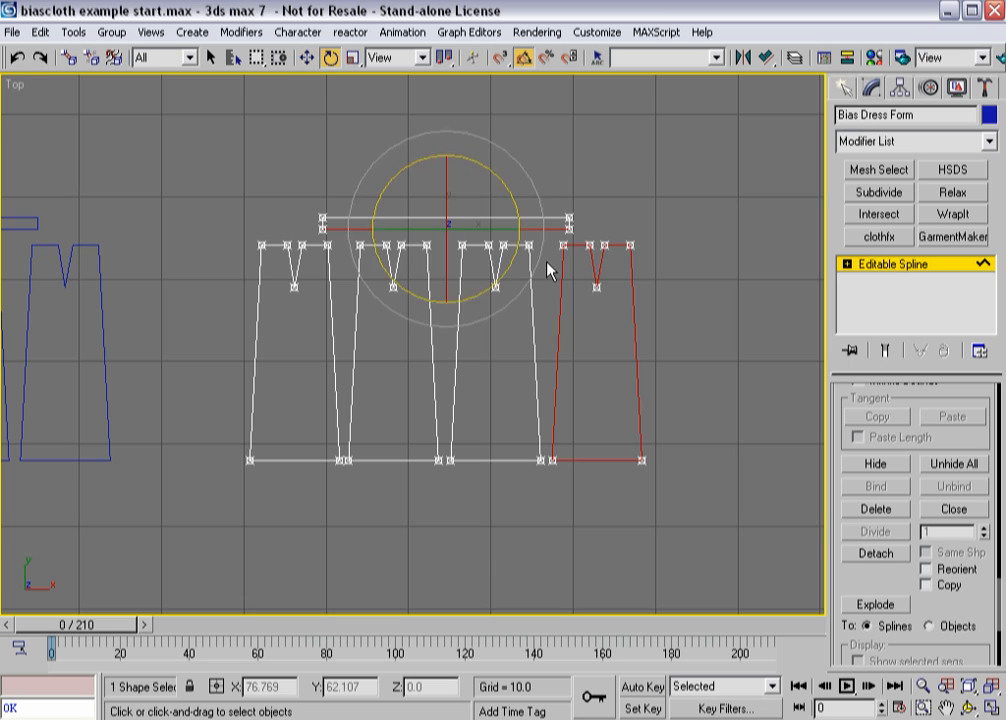
left_click_drag(444, 57, 445, 102)
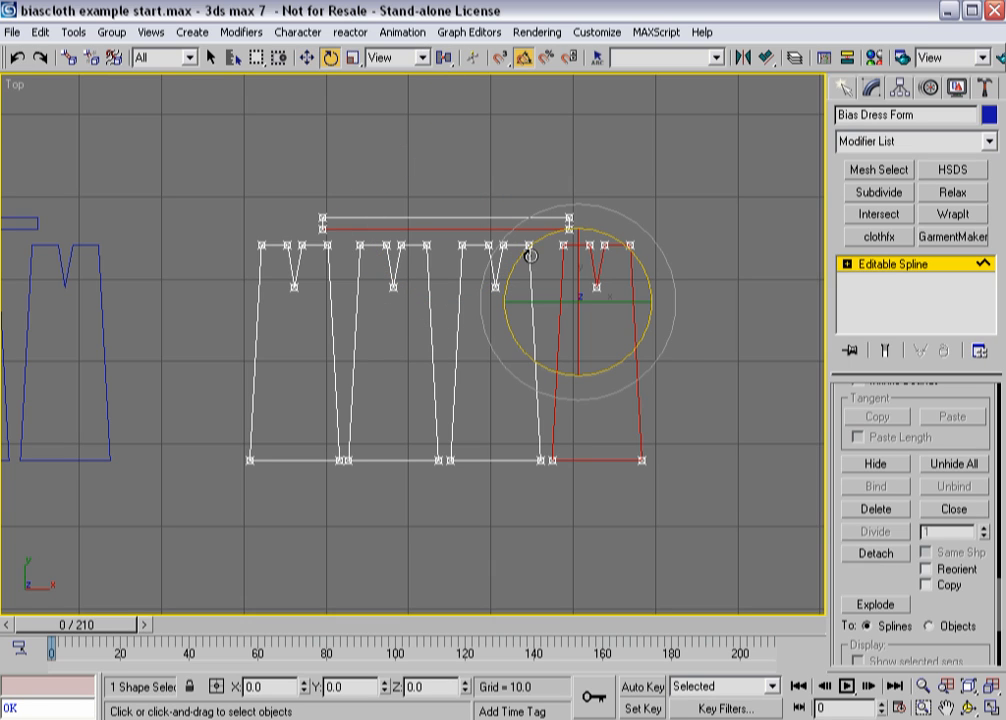
left_click(439, 230, "alt")
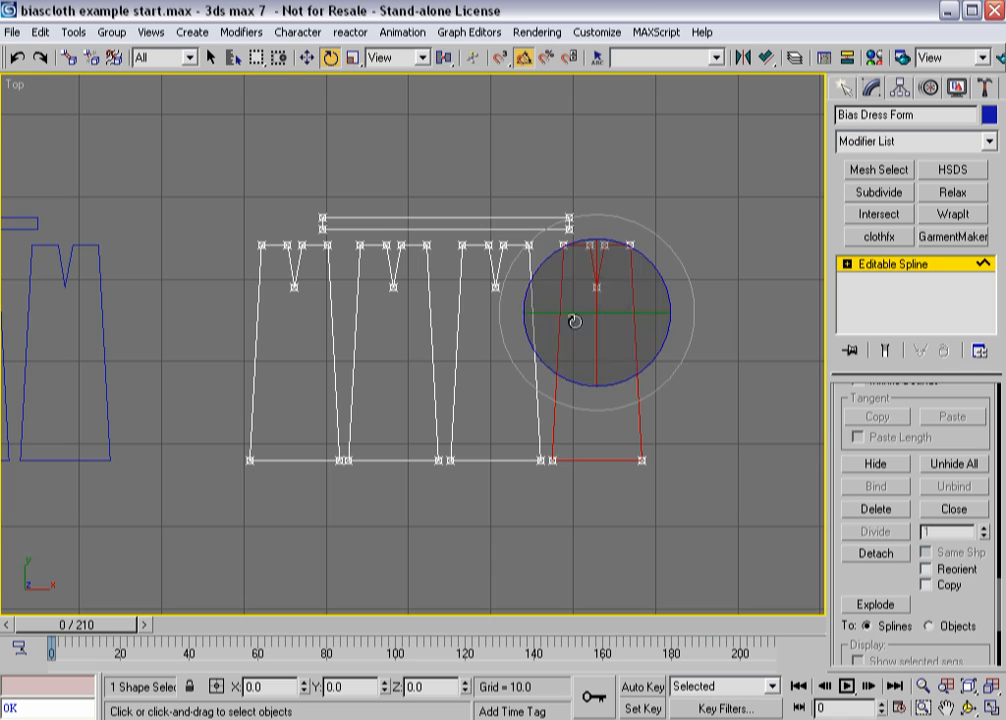
left_click_drag(548, 358, 537, 410)
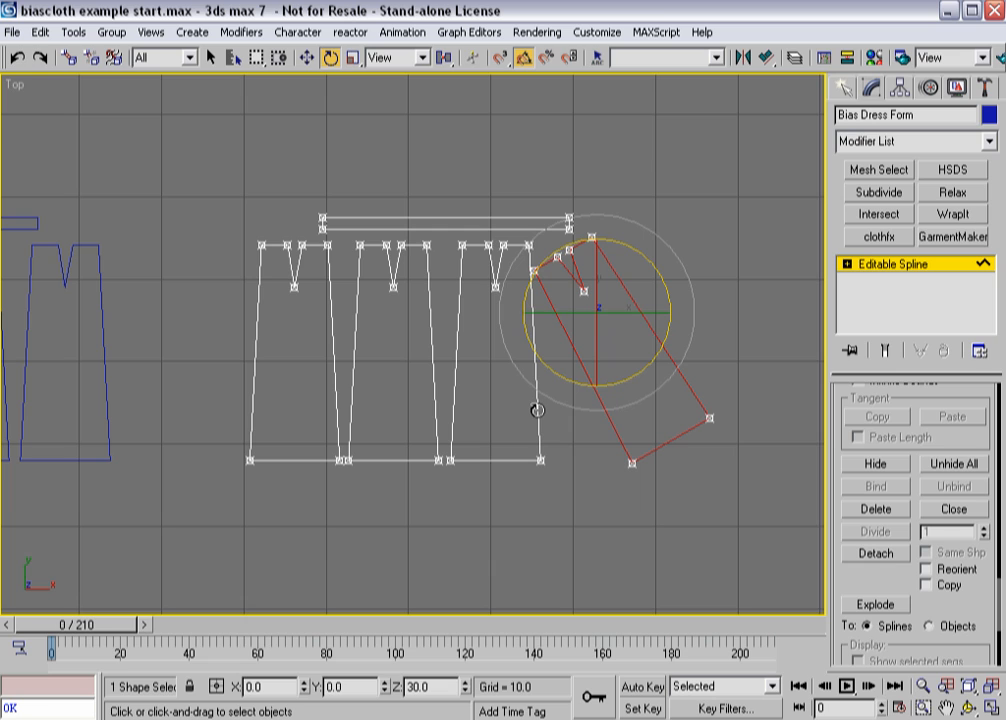
- Move the rotated rightmost panel along X, well clear of the neighbouring skirt panel
right_click(512, 341)
left_click(512, 341)
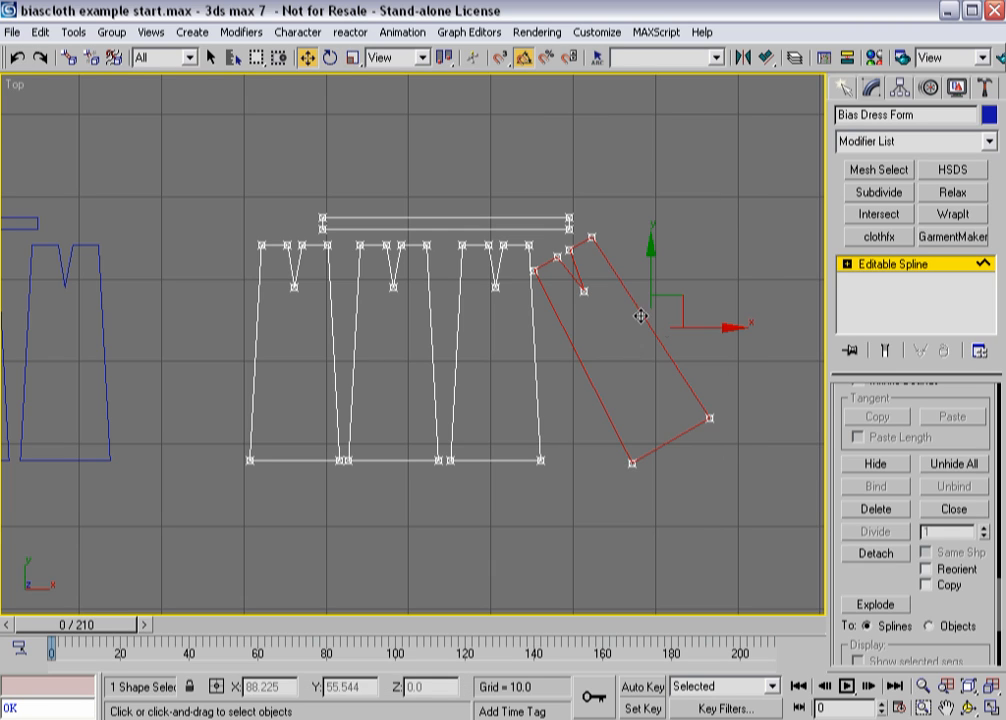
left_click_drag(698, 329, 763, 328)
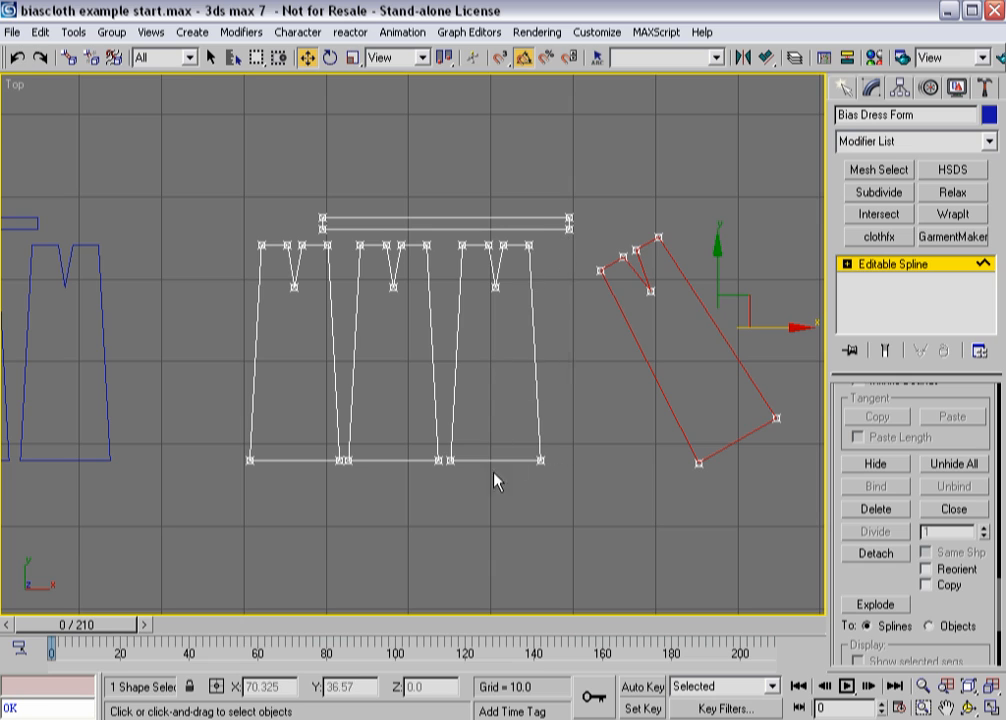
- Rotate the third skirt panel from the left 30 degrees about Z and move it about 5.2 units along X
left_click_drag(566, 236, 445, 480)
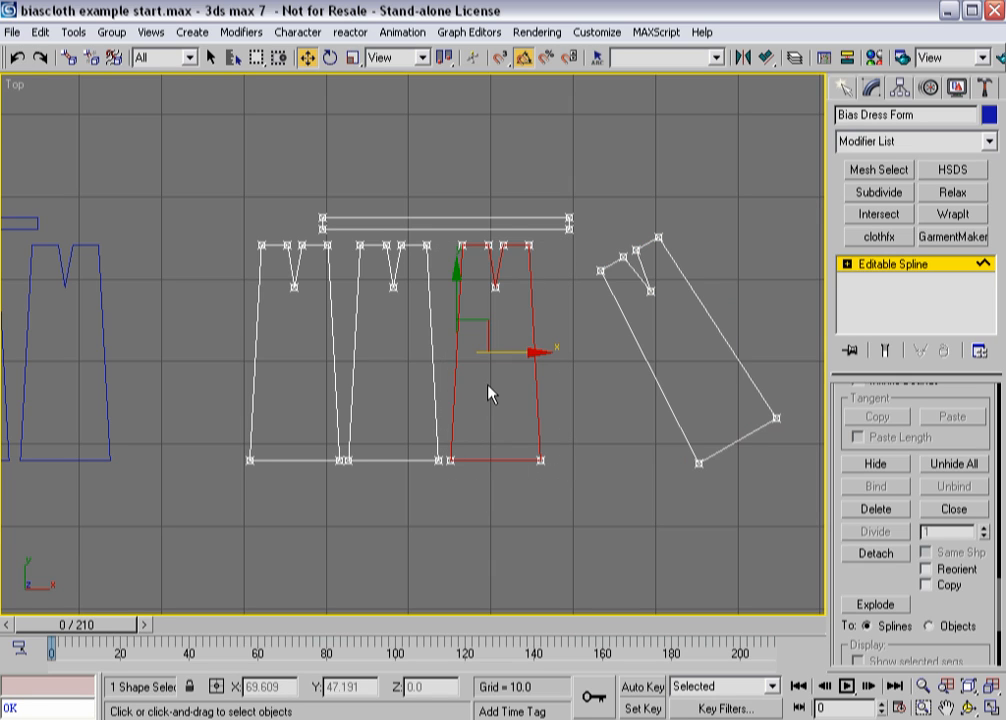
key("e")
left_click_drag(445, 366, 477, 374)
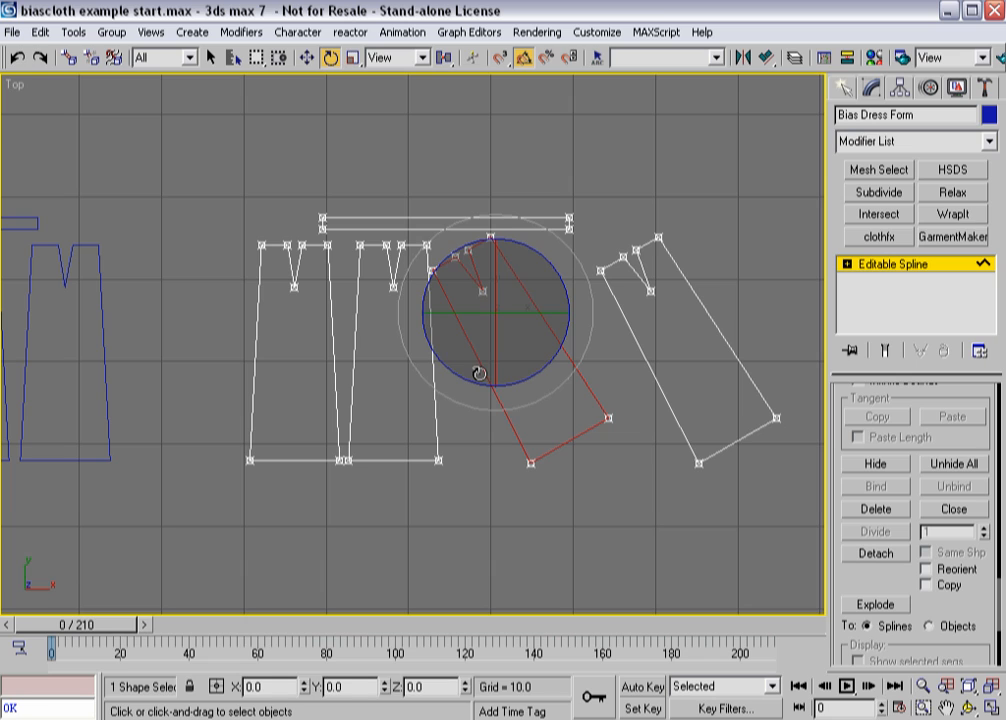
key("w")
left_click_drag(530, 365, 575, 370)
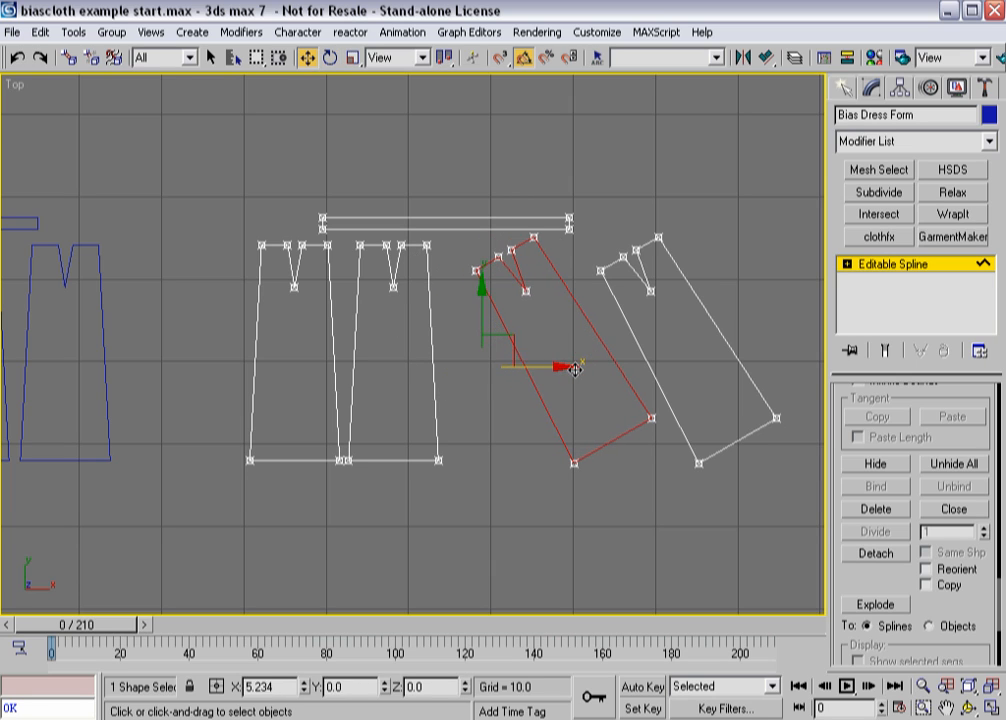
- Rotate the second skirt panel from the left 30 degrees about Z and move it about 2.6 units along X
left_click_drag(488, 495, 351, 240)
left_click(487, 278, "alt")
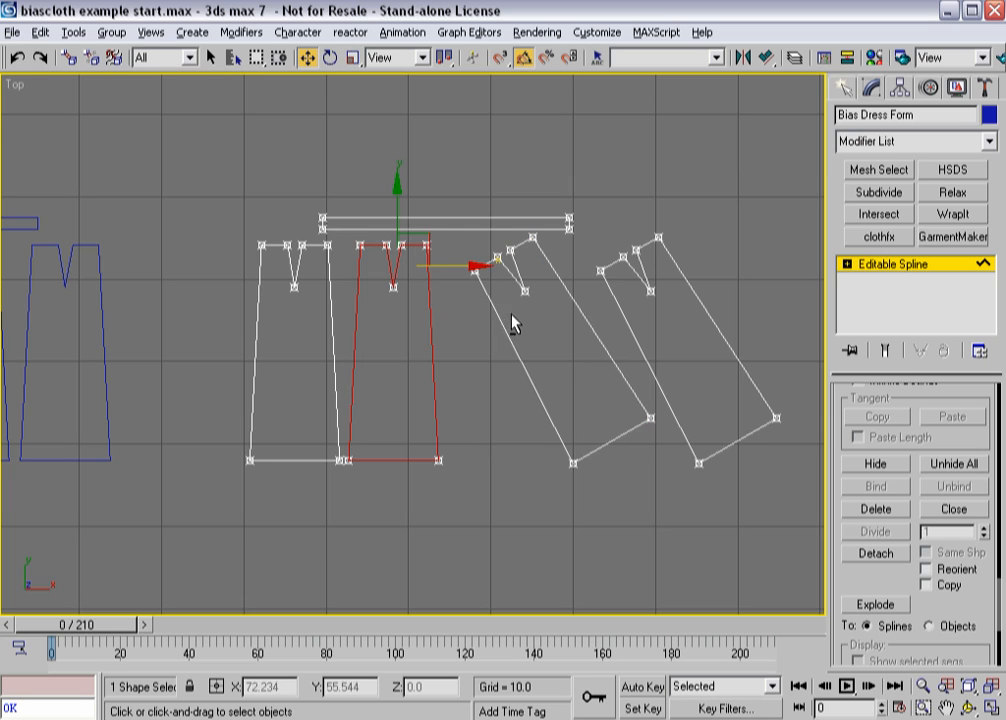
key("e")
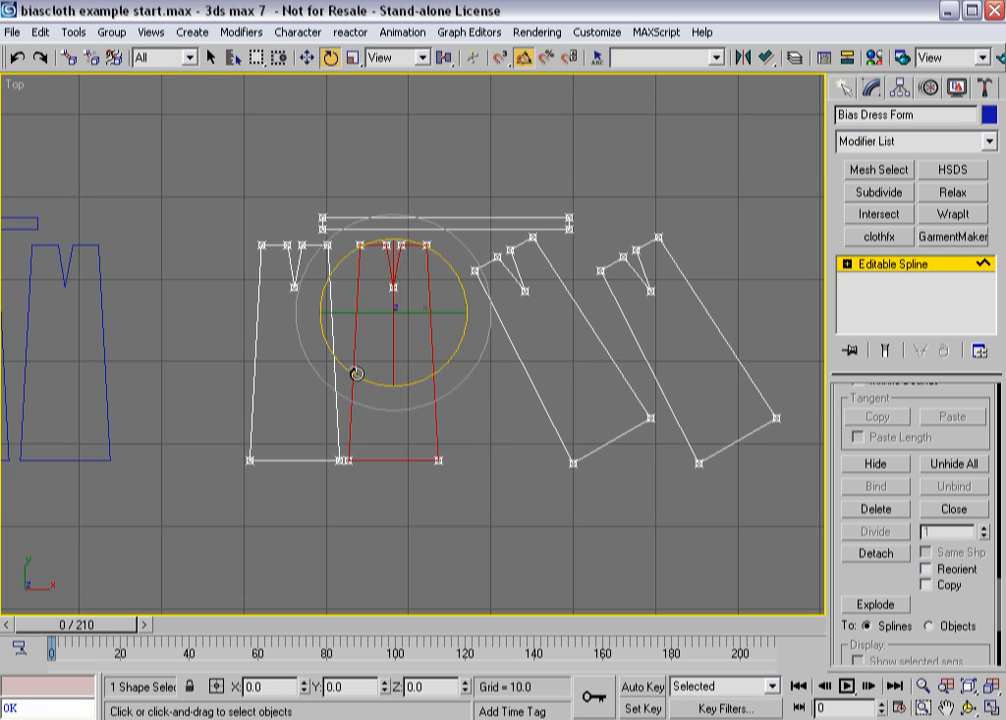
left_click_drag(352, 371, 388, 383)
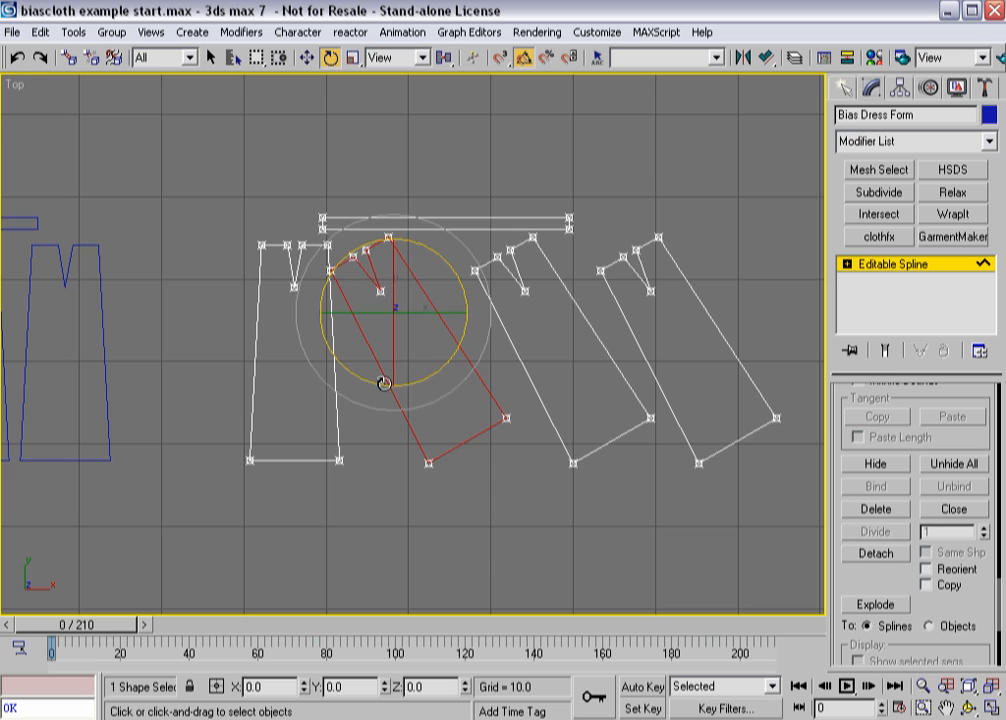
key("w")
left_click_drag(422, 367, 444, 367)
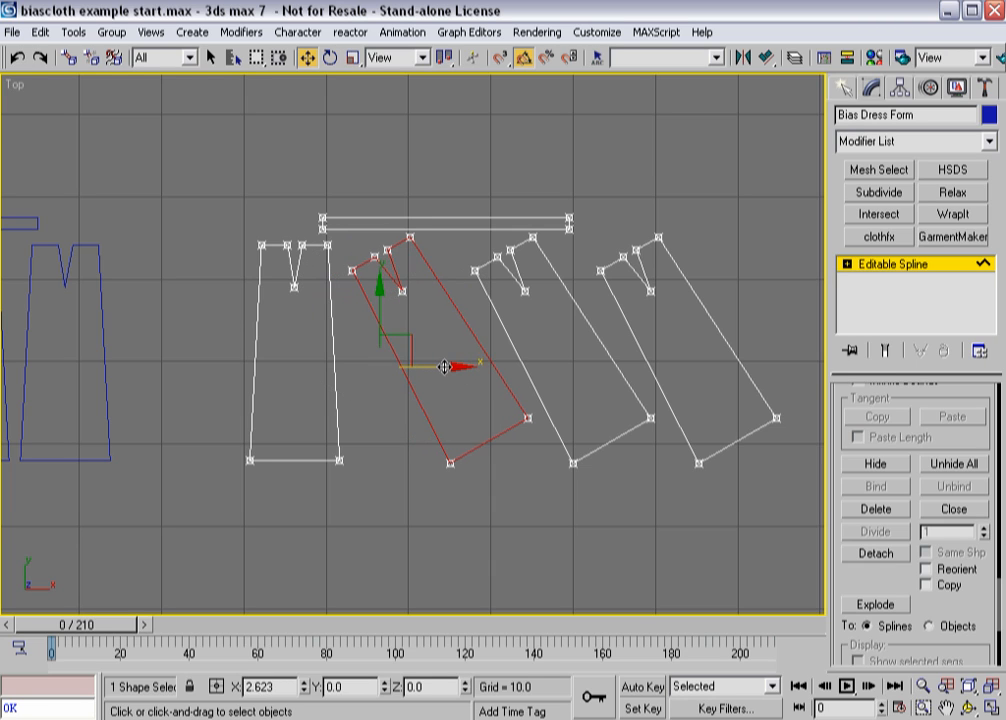
- Rotate the leftmost skirt panel 30 degrees about Z to match the other three panels
left_click_drag(225, 237, 347, 460)
key("e")
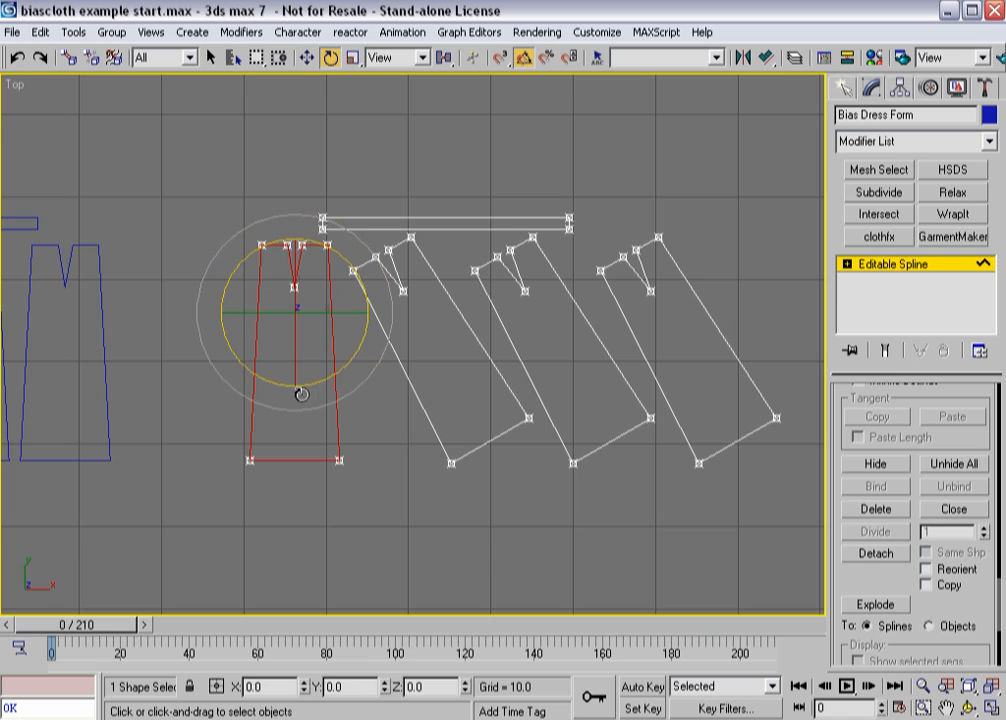
left_click_drag(261, 373, 290, 377)
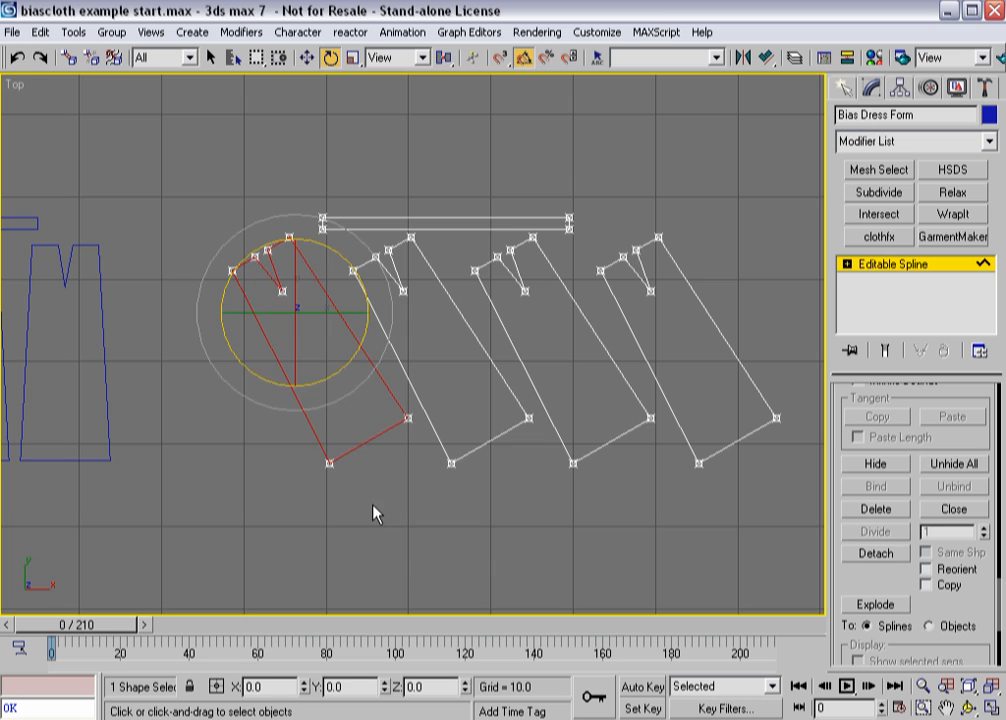
- Shift all four rotated skirt panels together along negative X under the waistband, and leave Spline level
key("w")
left_click_drag(775, 535, 206, 243)
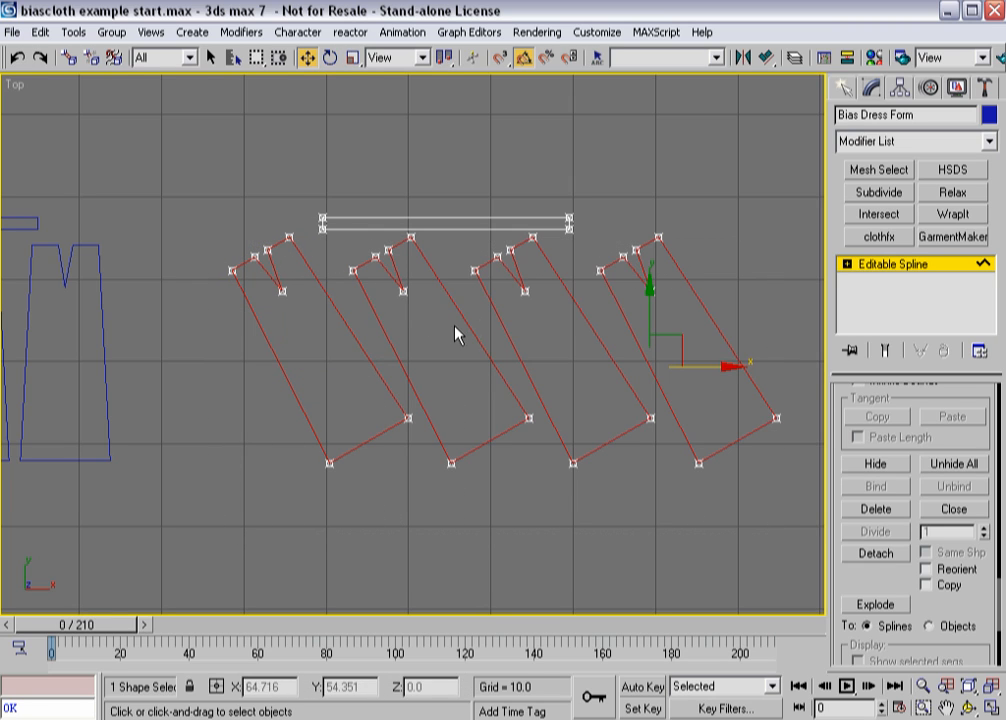
right_click(700, 367)
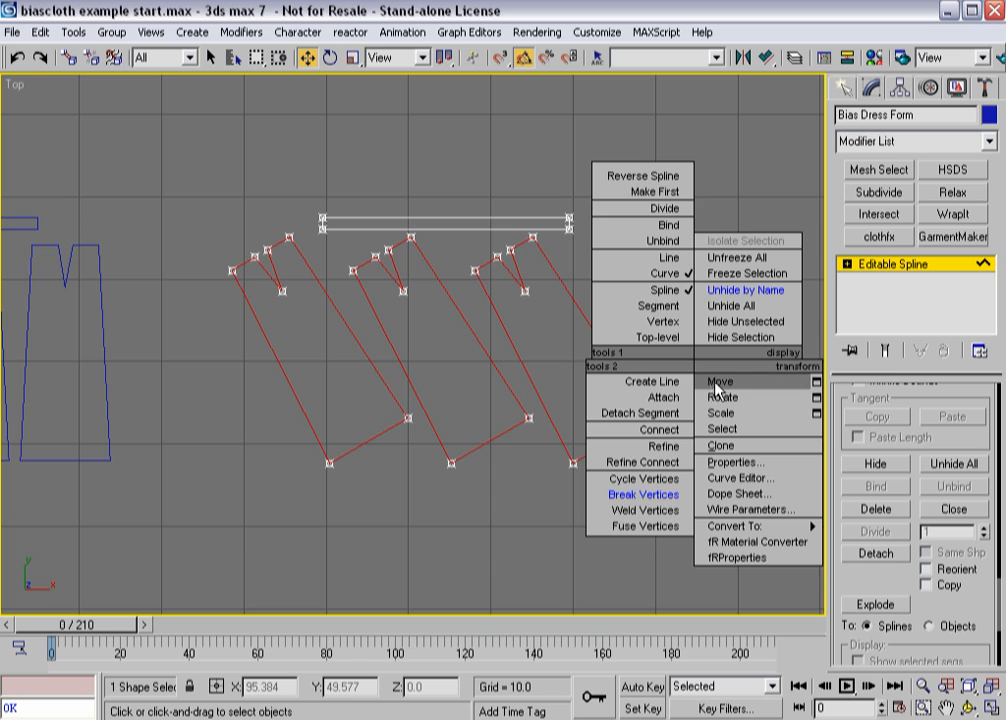
left_click(711, 384)
left_click_drag(518, 327, 488, 327)
left_click(876, 272)
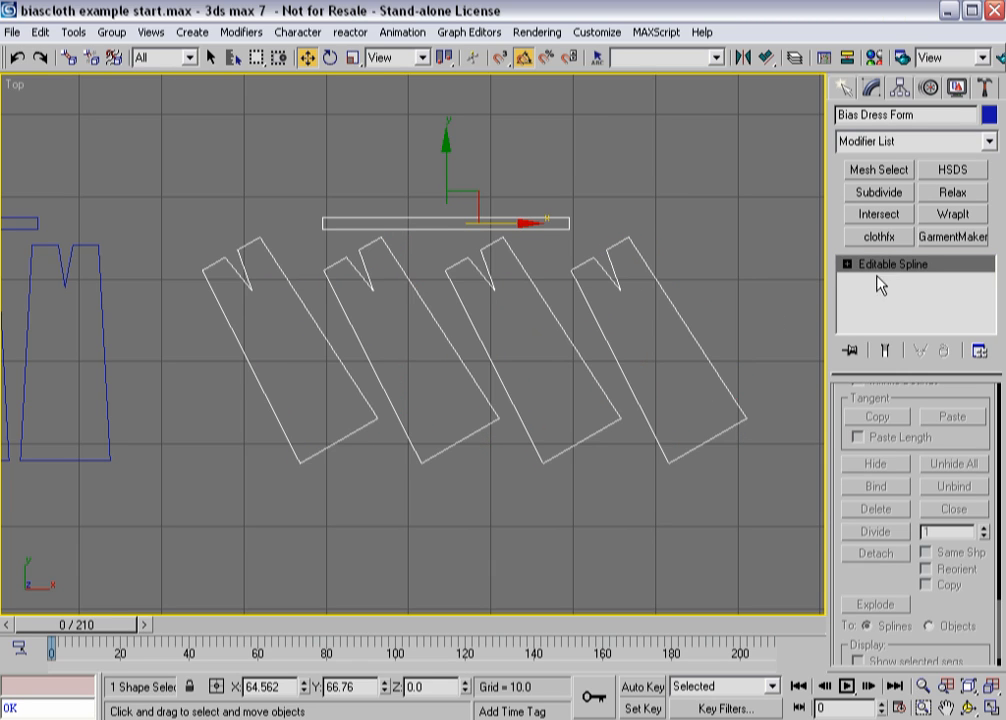
- Hide the grid in the Top view and reselect the Bias Dress Form pattern at object level
left_click(430, 253)
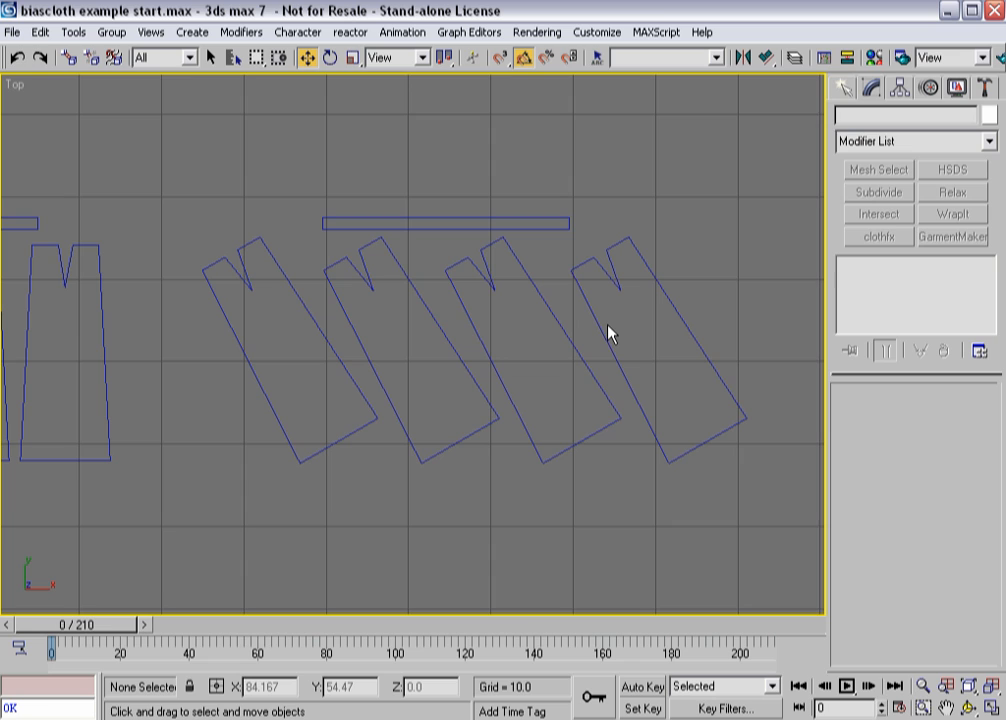
key("g")
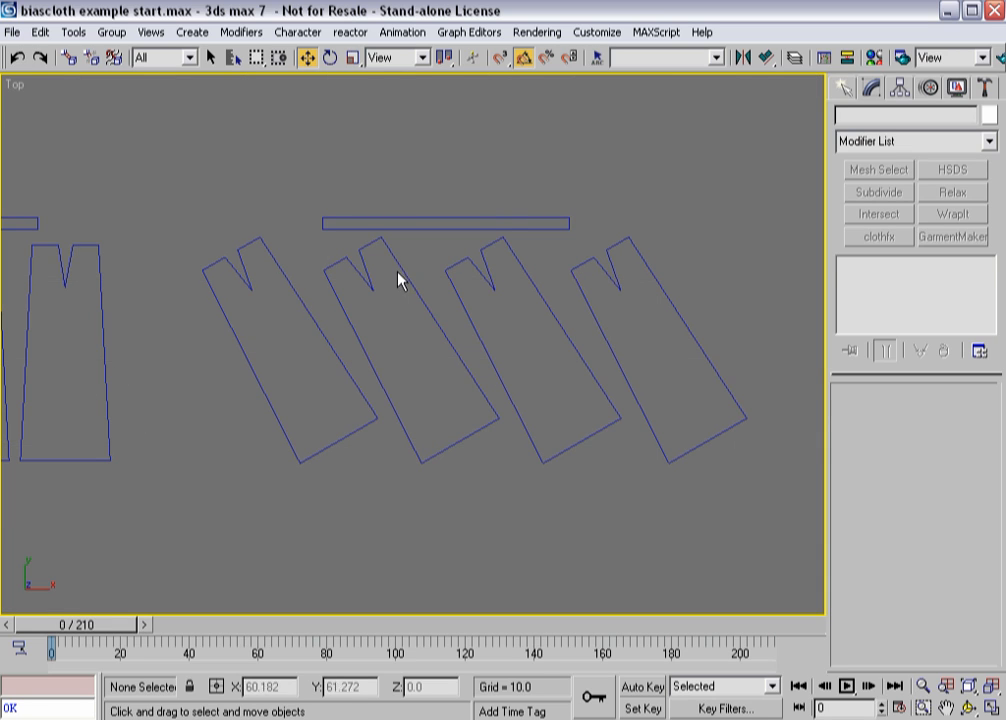
left_click_drag(433, 191, 487, 248)
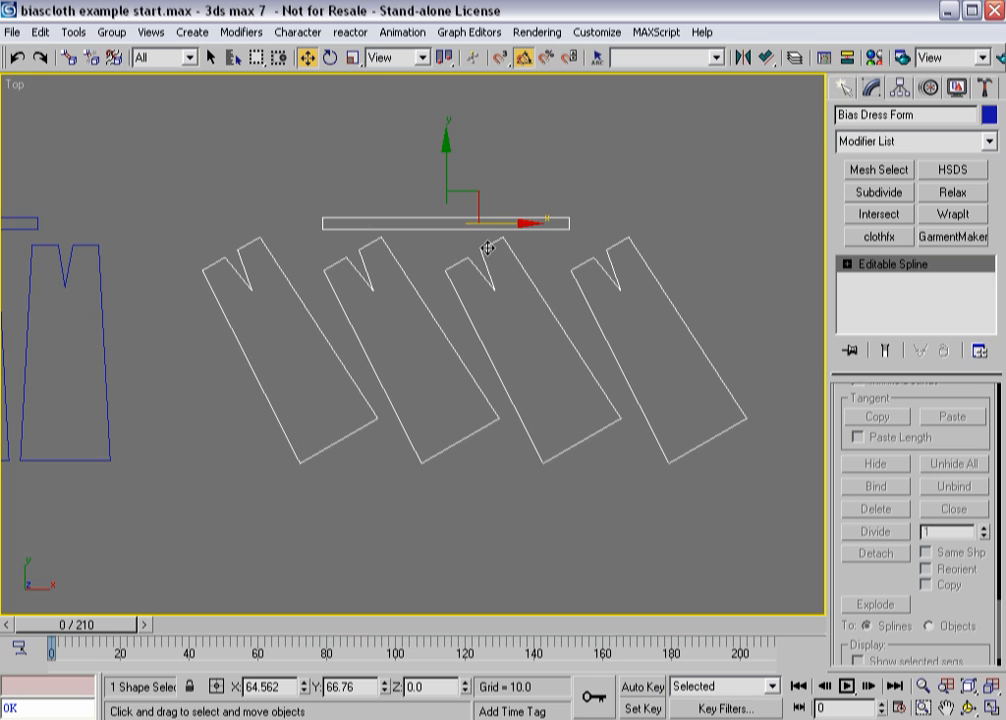
key("1")
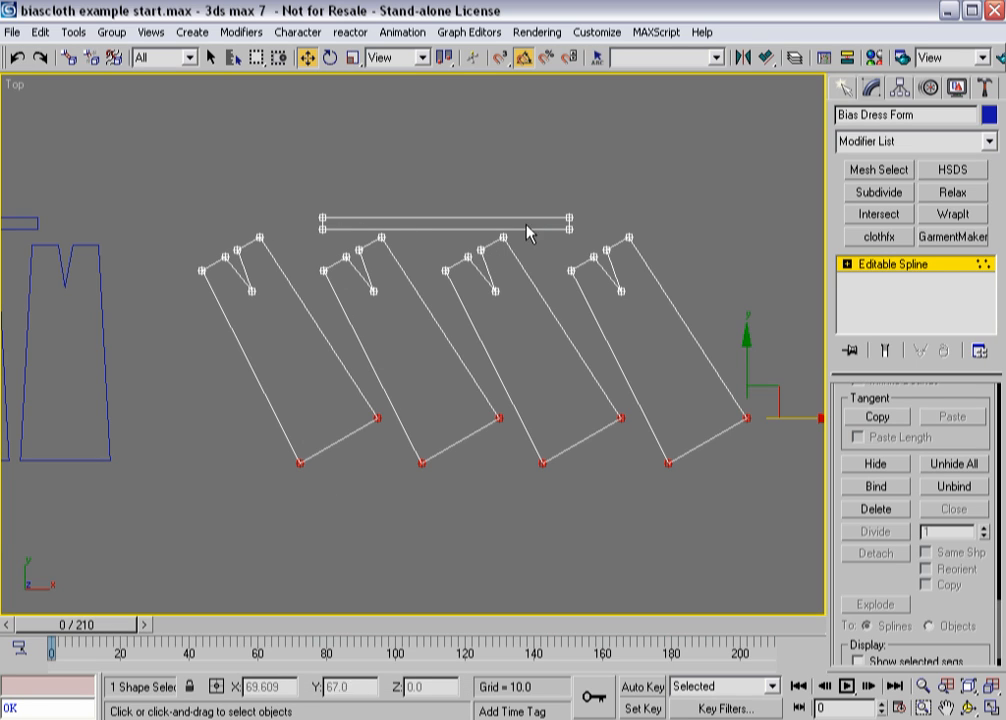
key("1")
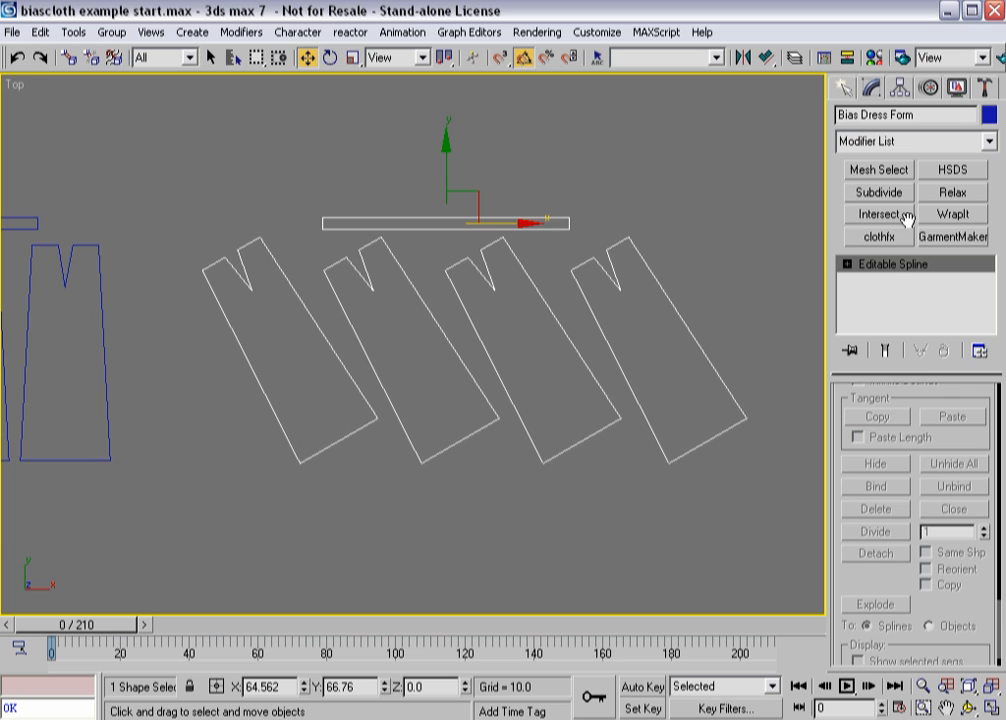
- Try the GarmentMaker modifier on the Bias Dress Form pattern, and remove it from the stack
left_click(953, 236)
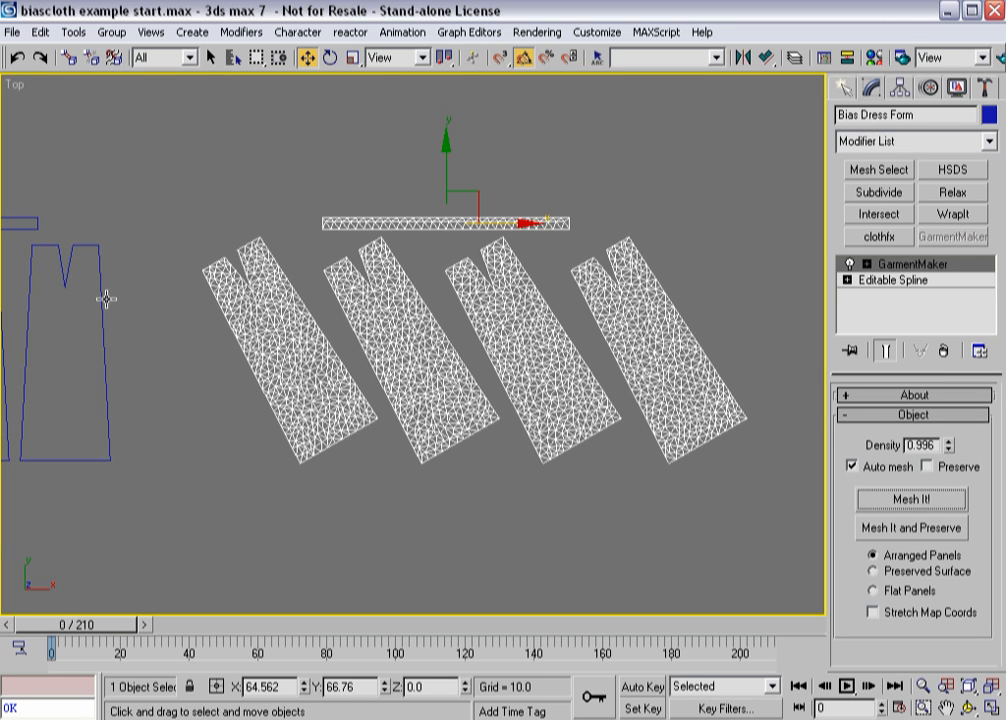
left_click(943, 350)
middle_click_drag(431, 417, 433, 359)
scroll(433, 359, "down", 3)
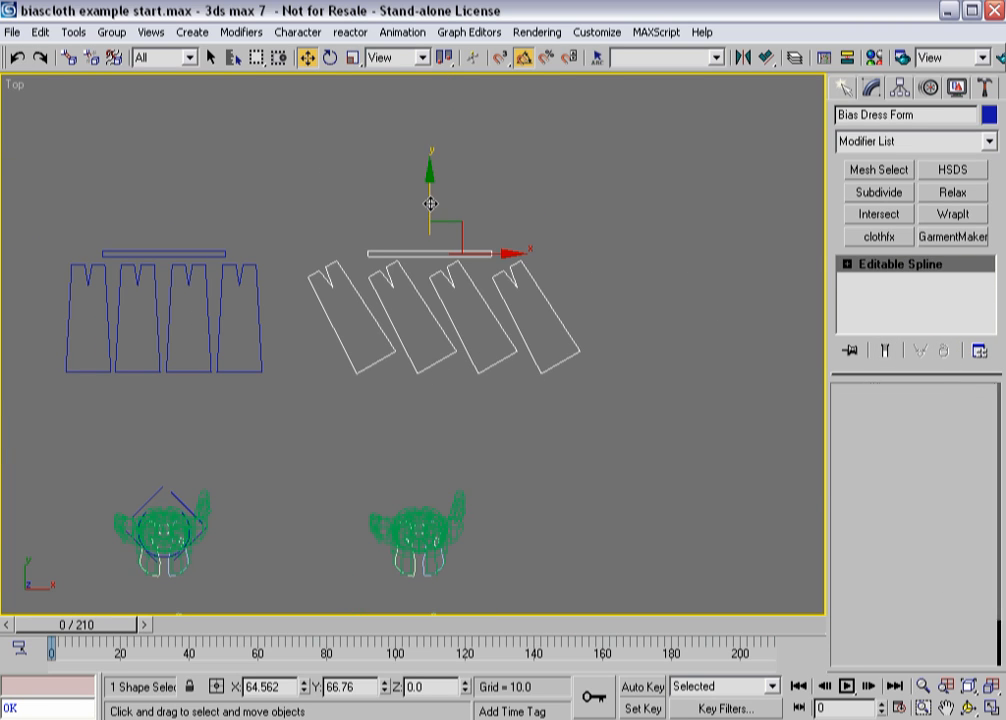
- Clone the Bias Dress Form pattern along negative Y as a reference named Bias Dress FormREF
left_click_drag(429, 207, 420, 342, "shift")
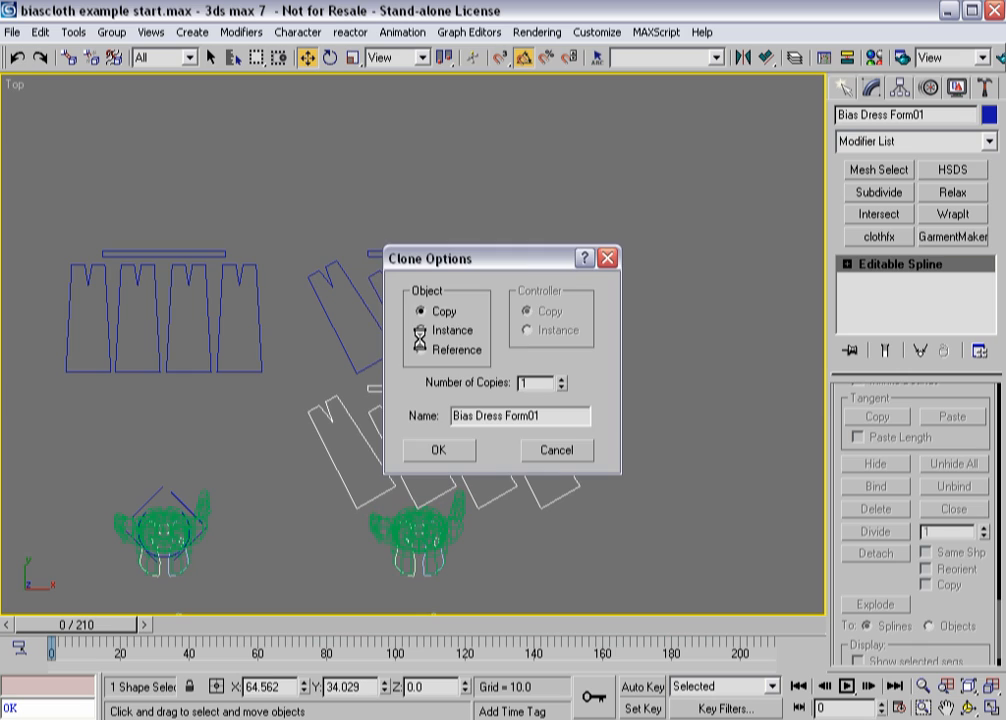
left_click(424, 349)
type("REF")
left_click(445, 451)
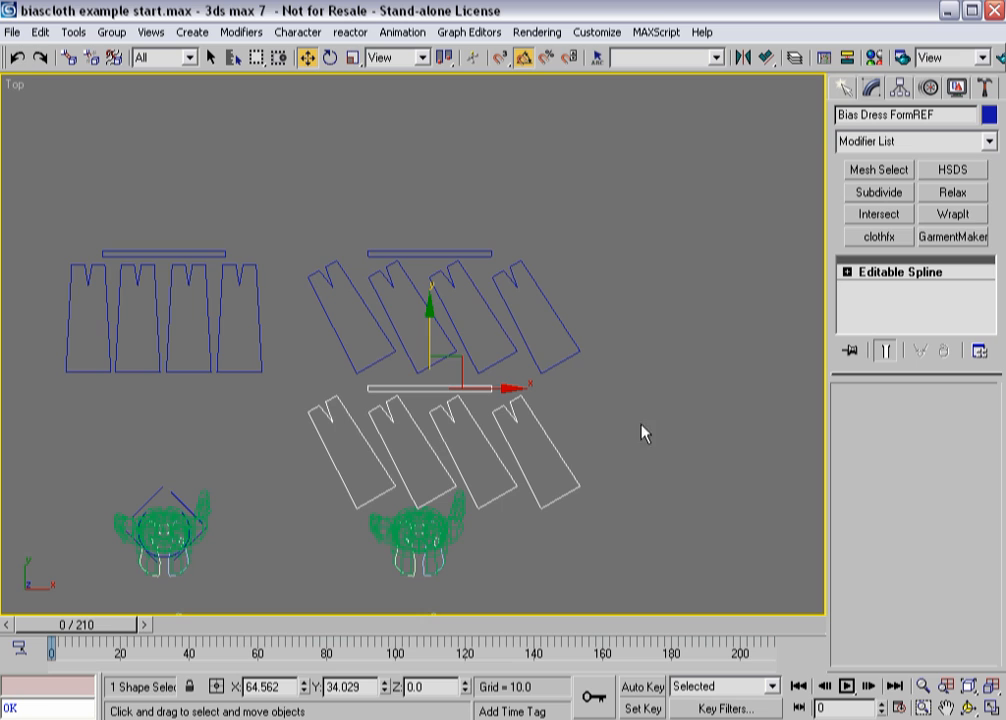
- Apply GarmentMaker to Bias Dress FormREF and set its density to 1.3, matching the NonBias Dress FormREF
left_click(948, 237)
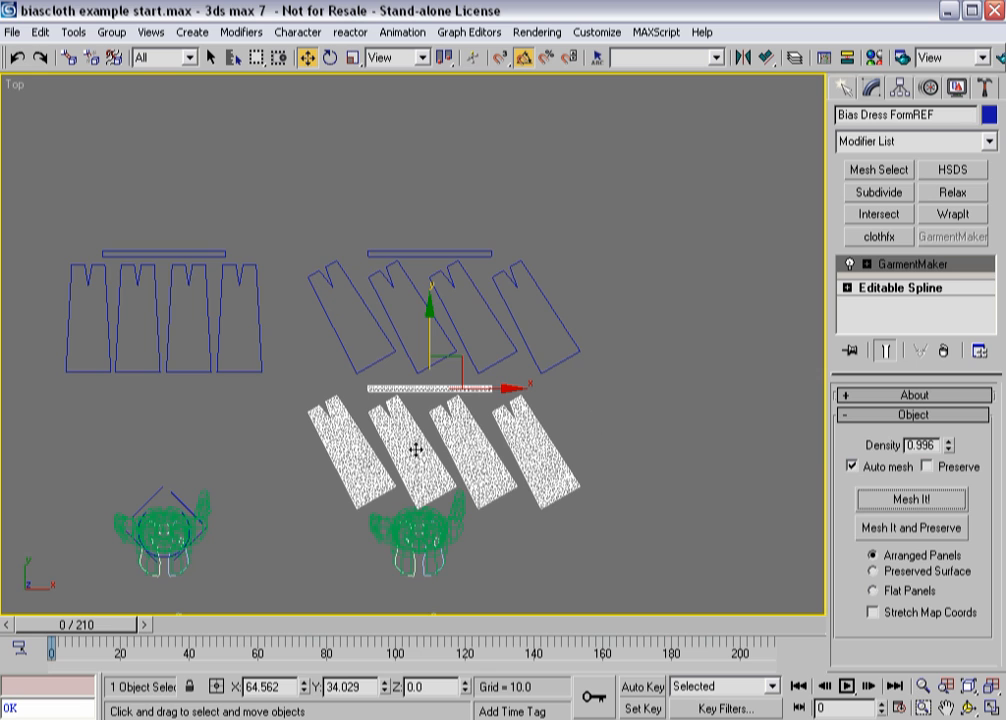
mouse_move(415, 450)
middle_mouse_down("alt")
mouse_move(335, 438)
mouse_move(272, 348)
mouse_move(330, 369)
mouse_move(412, 468)
mouse_move(430, 465)
middle_mouse_up("alt")
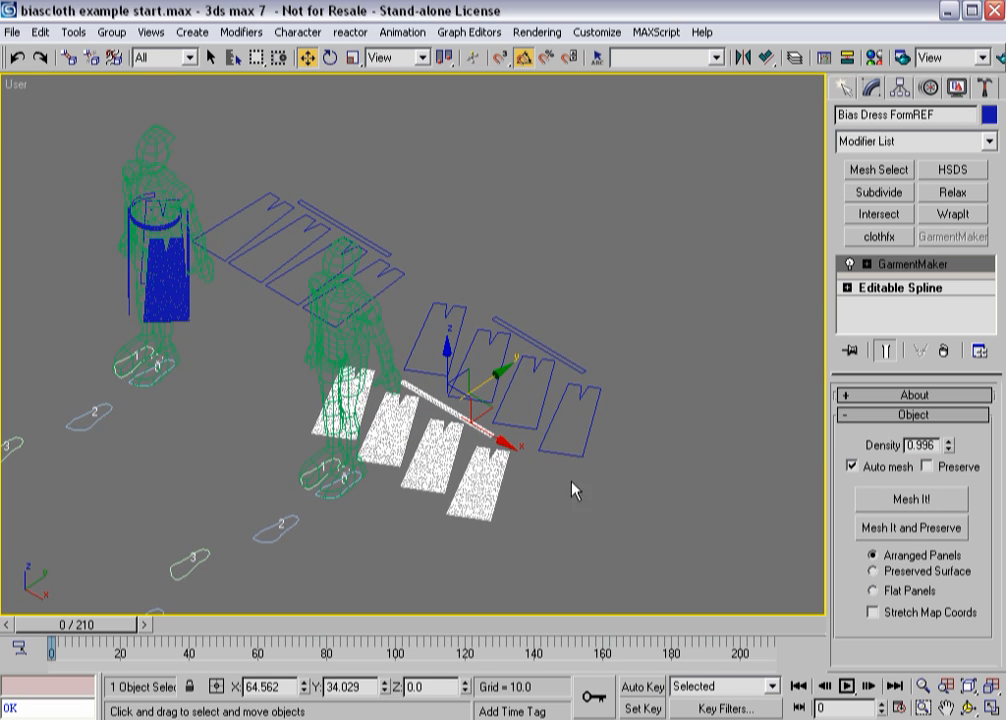
left_click(176, 308)
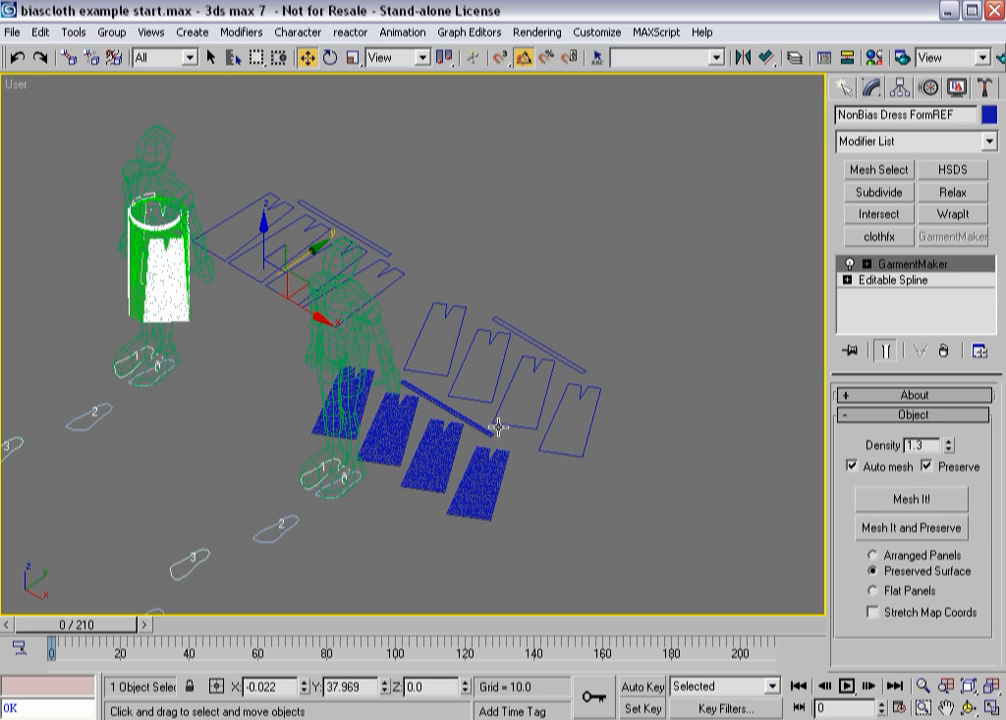
left_click(474, 478)
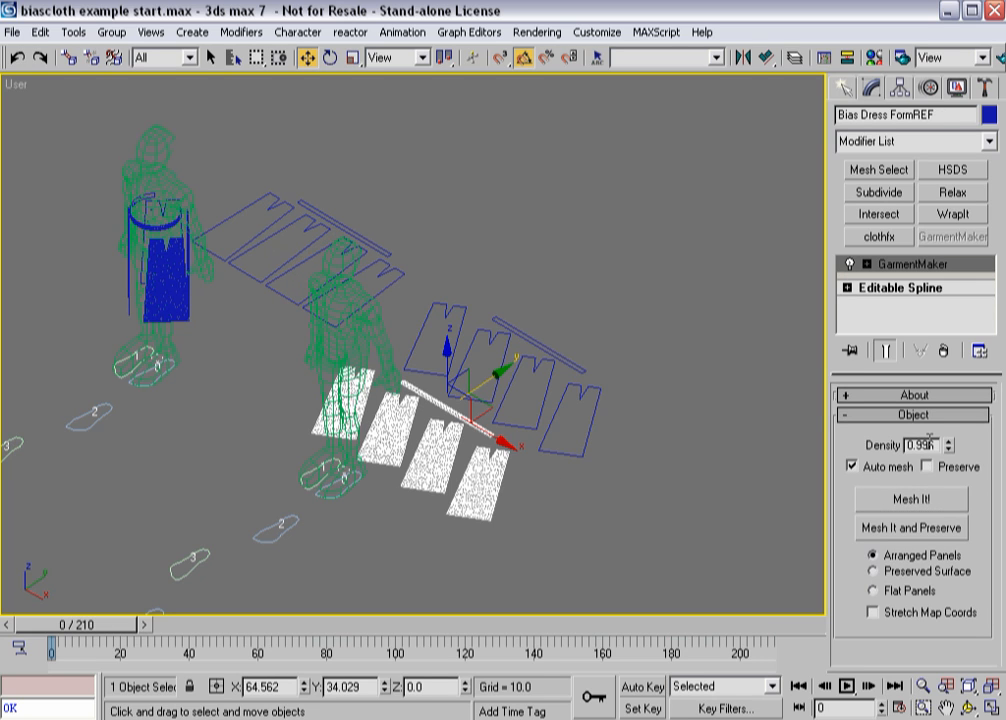
type("1.3")
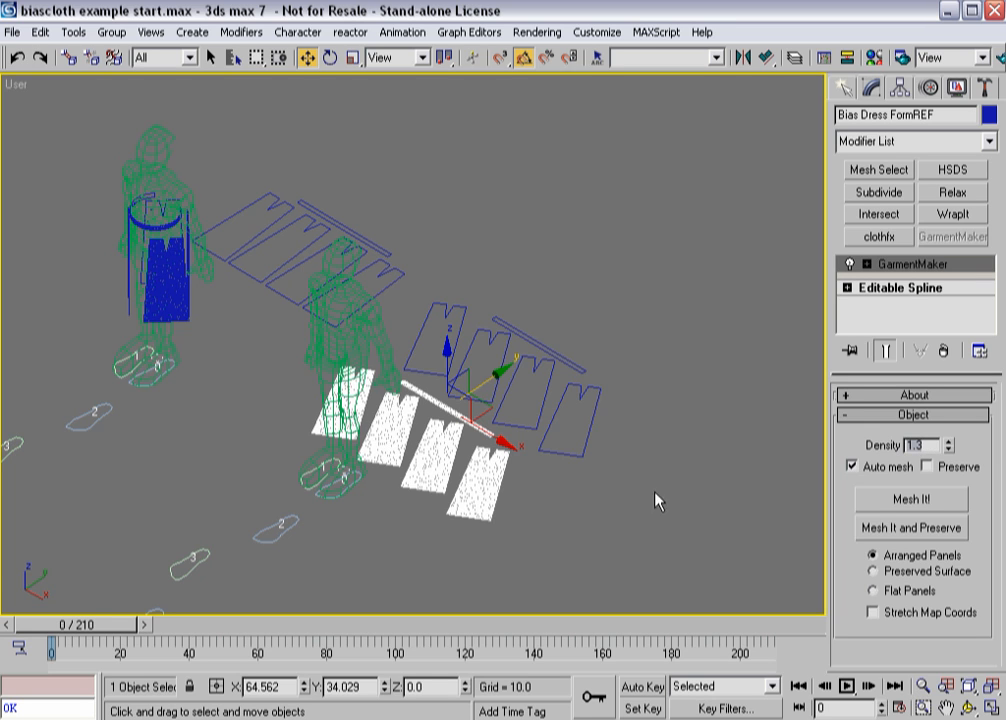
scroll(440, 470, "up", 3)
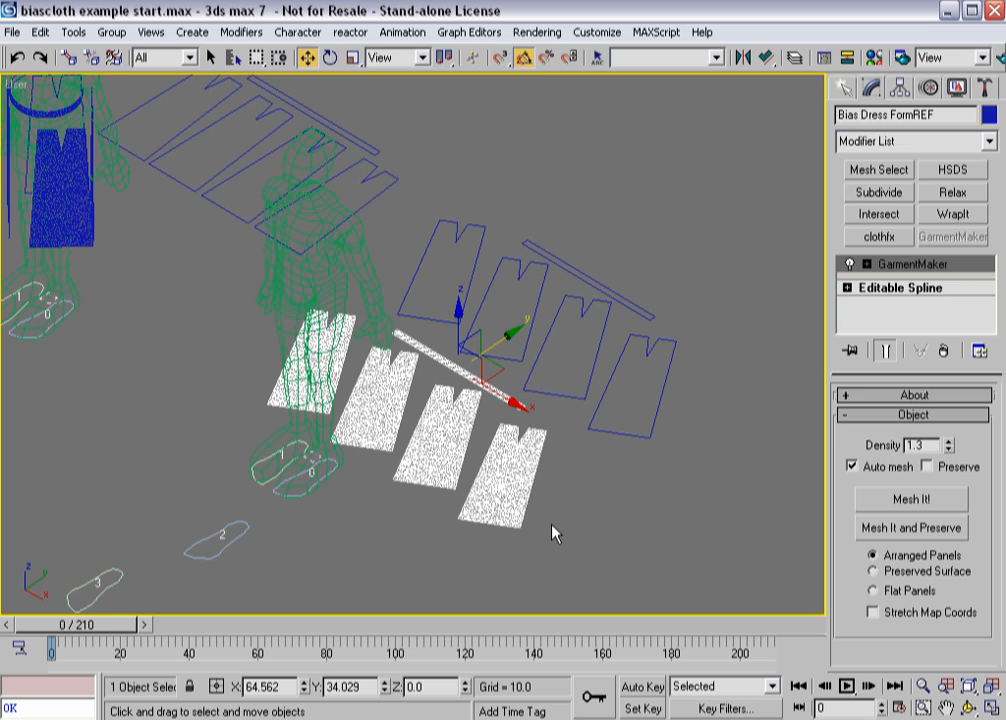
- Select all of the garment's panels at the Panels level and rotate them upright about X
key("1")
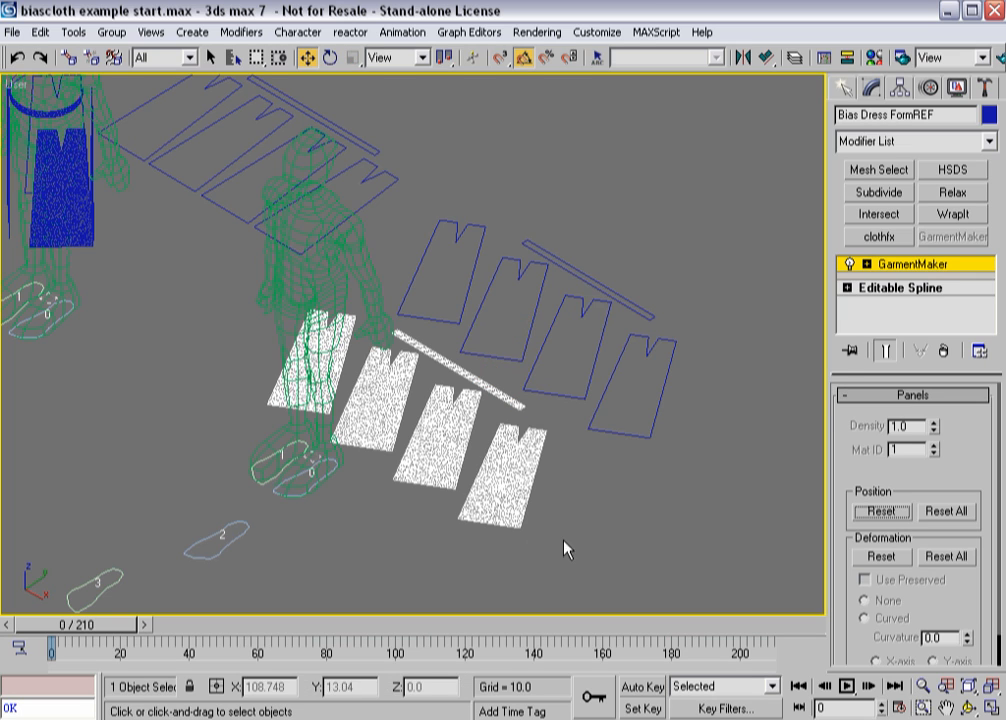
left_click_drag(567, 556, 265, 307)
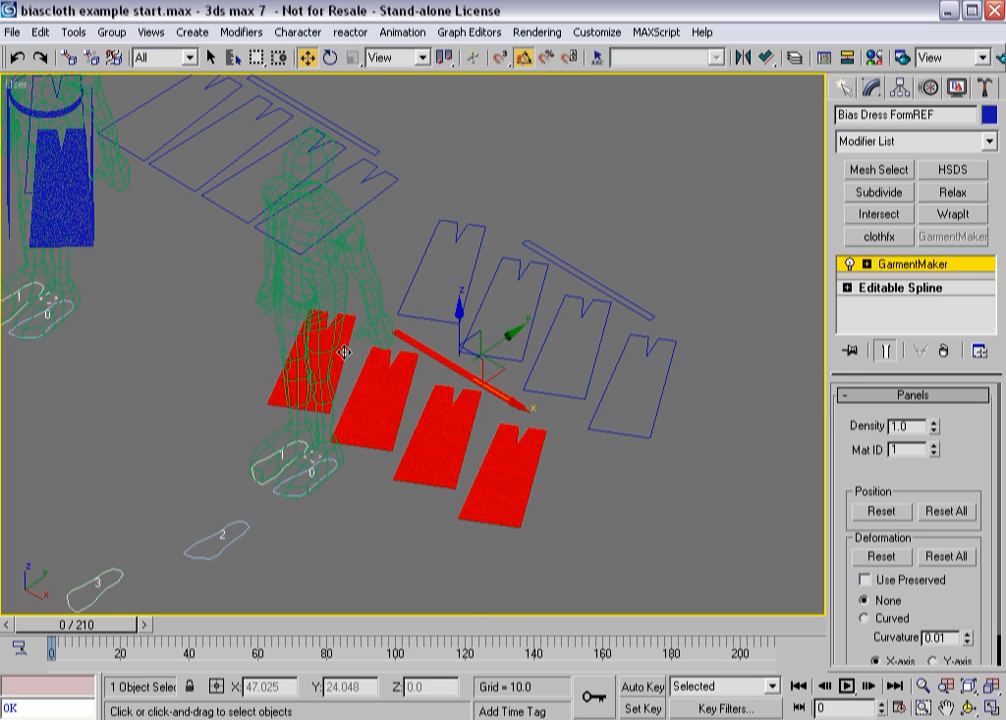
key("e")
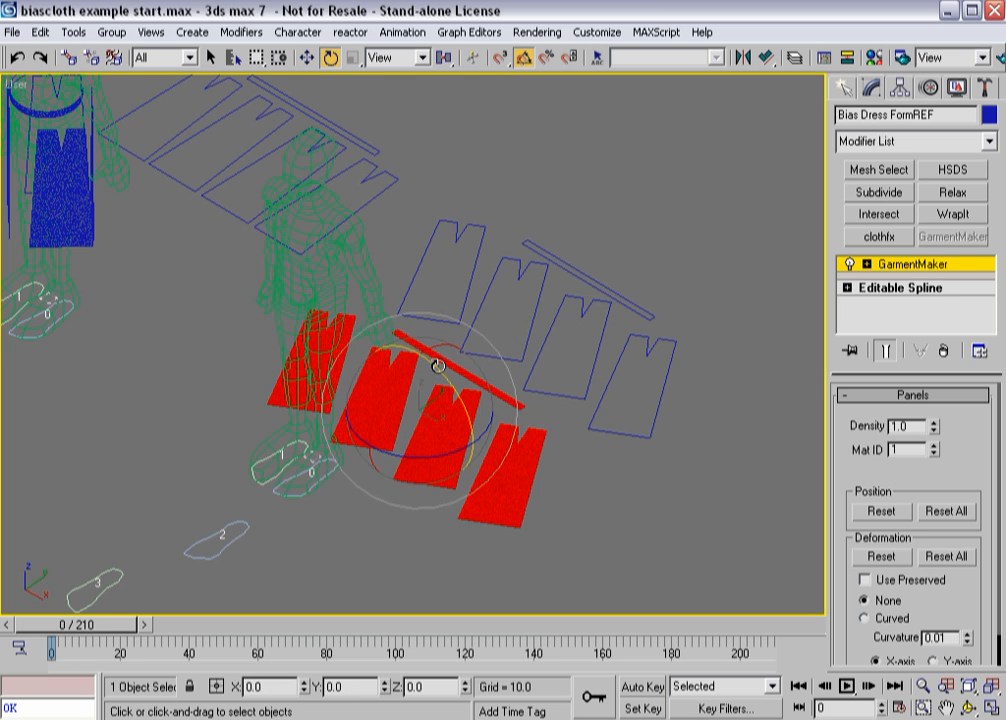
mouse_move(438, 366)
left_mouse_down()
mouse_move(397, 359)
mouse_move(372, 460)
left_mouse_up()
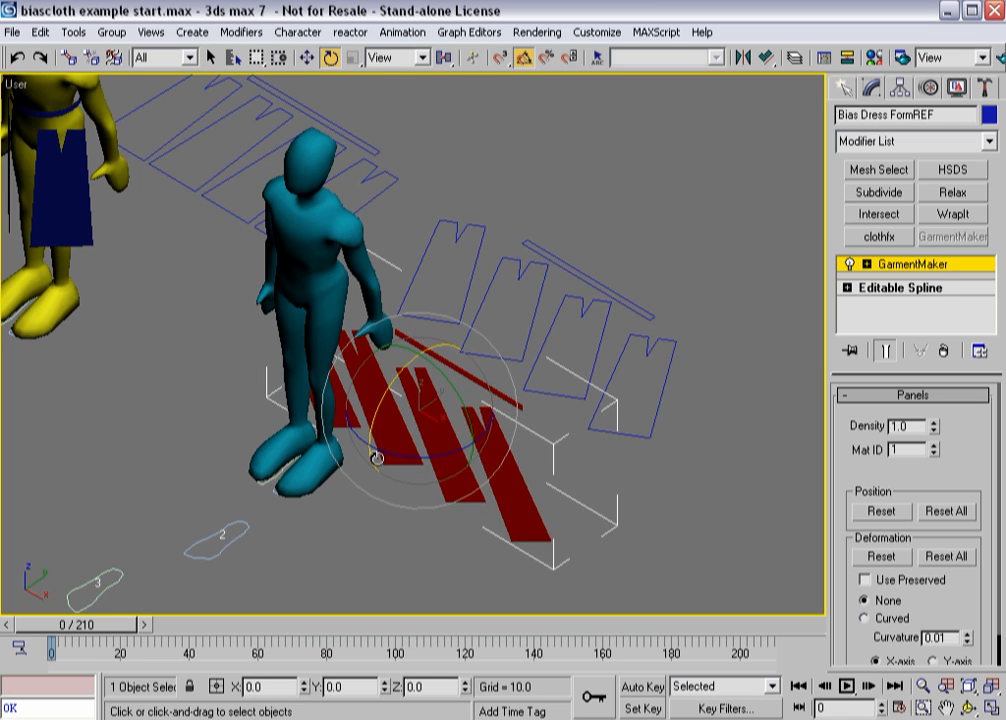
left_click(393, 521)
- Rotate each of the four upright skirt panels individually 30 degrees about Y so they hang straight
left_click(517, 507)
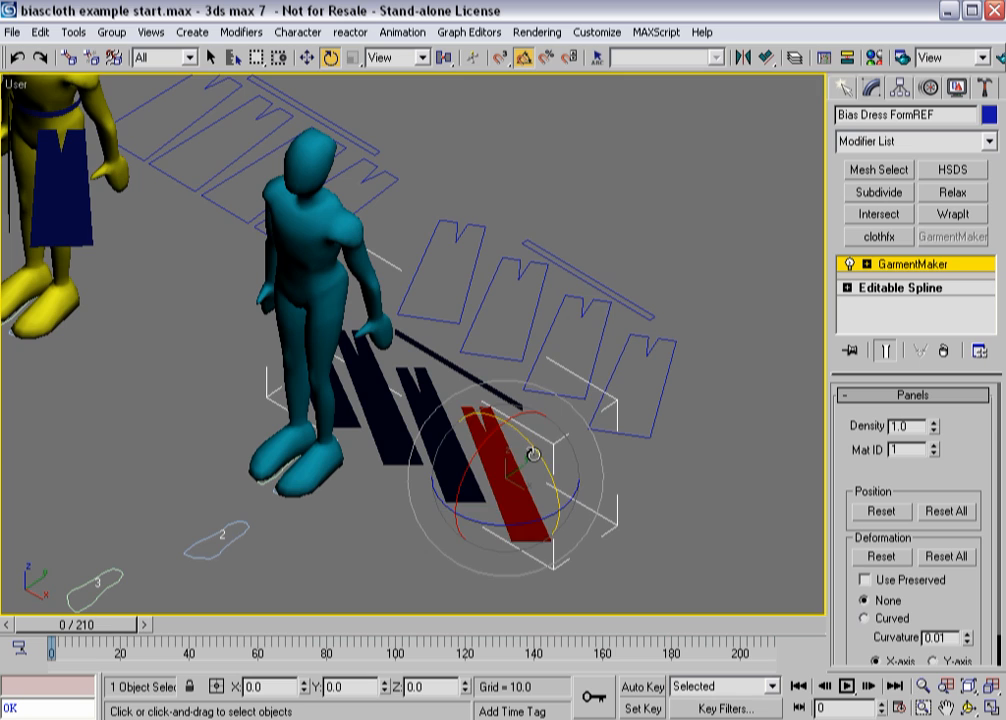
left_click_drag(532, 458, 555, 475)
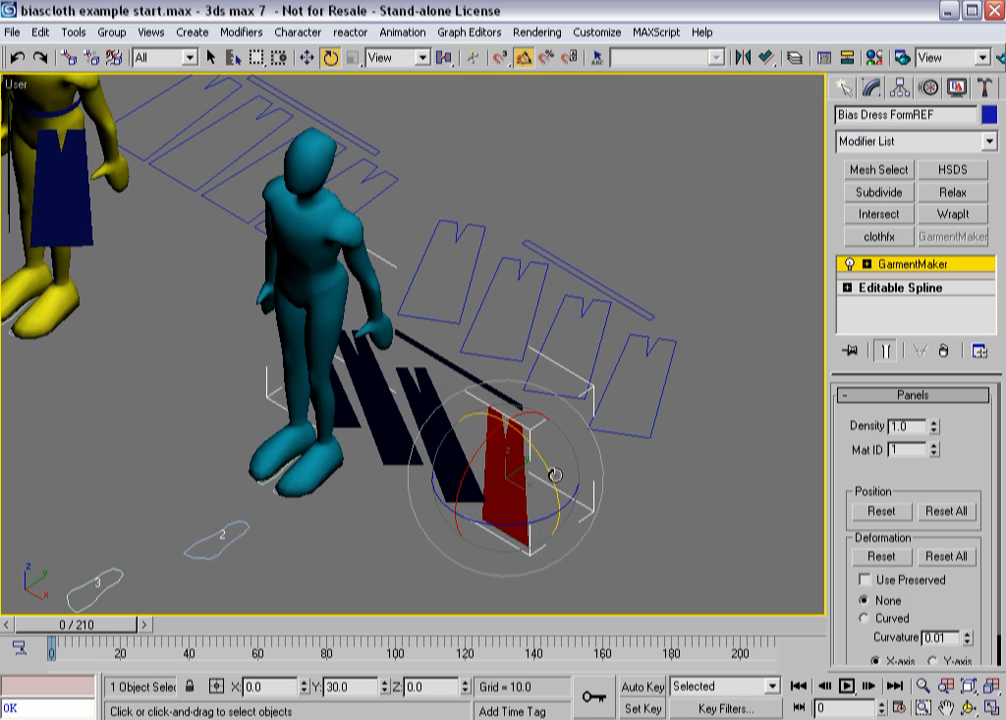
left_click(445, 445)
left_click_drag(487, 423, 488, 424)
left_click(400, 377)
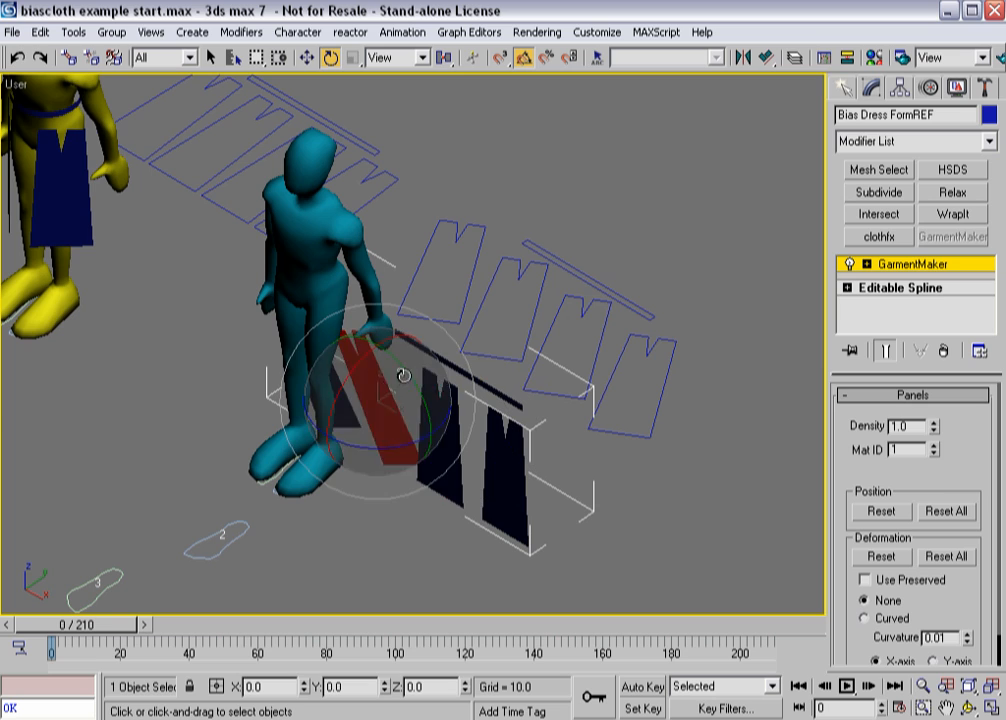
left_click_drag(400, 377, 427, 390)
left_click(347, 400)
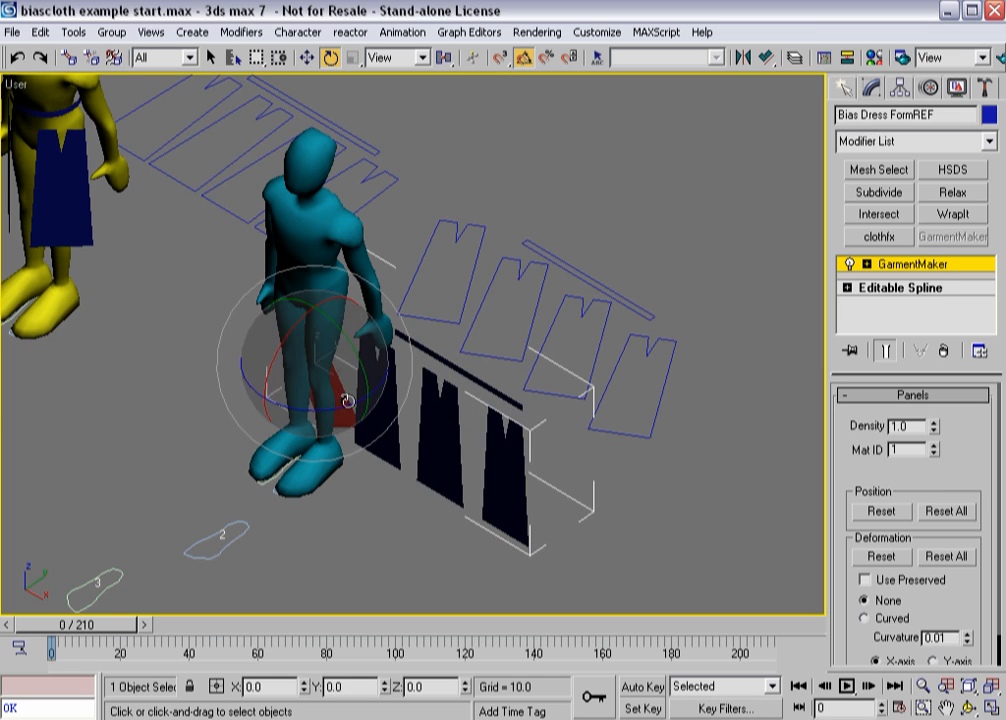
left_click_drag(350, 353, 372, 375)
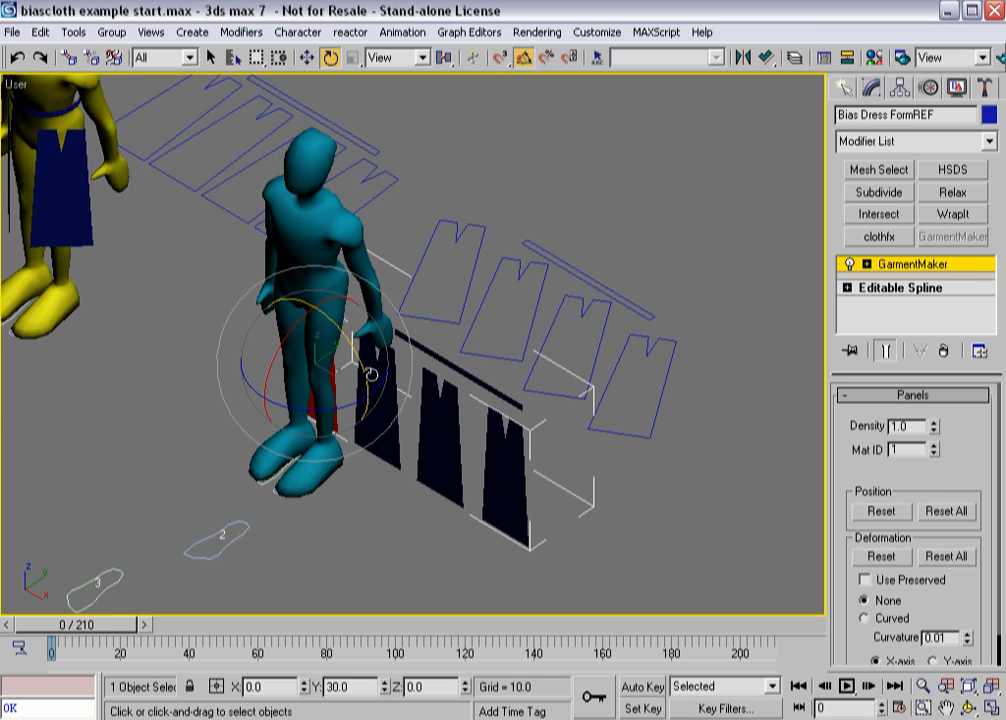
- Move the third skirt panel up in front of the teal figure's left hip, at about X 68, Y -5, Z 29.5
middle_click_drag(322, 476, 296, 420, "alt")
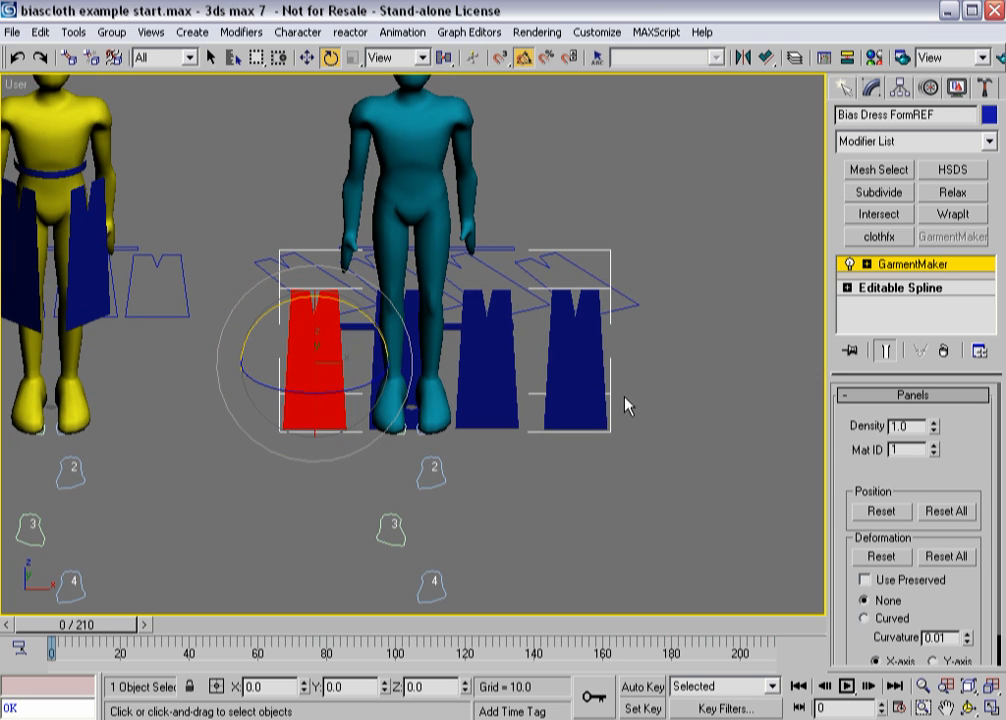
middle_click_drag(418, 490, 355, 507, "alt")
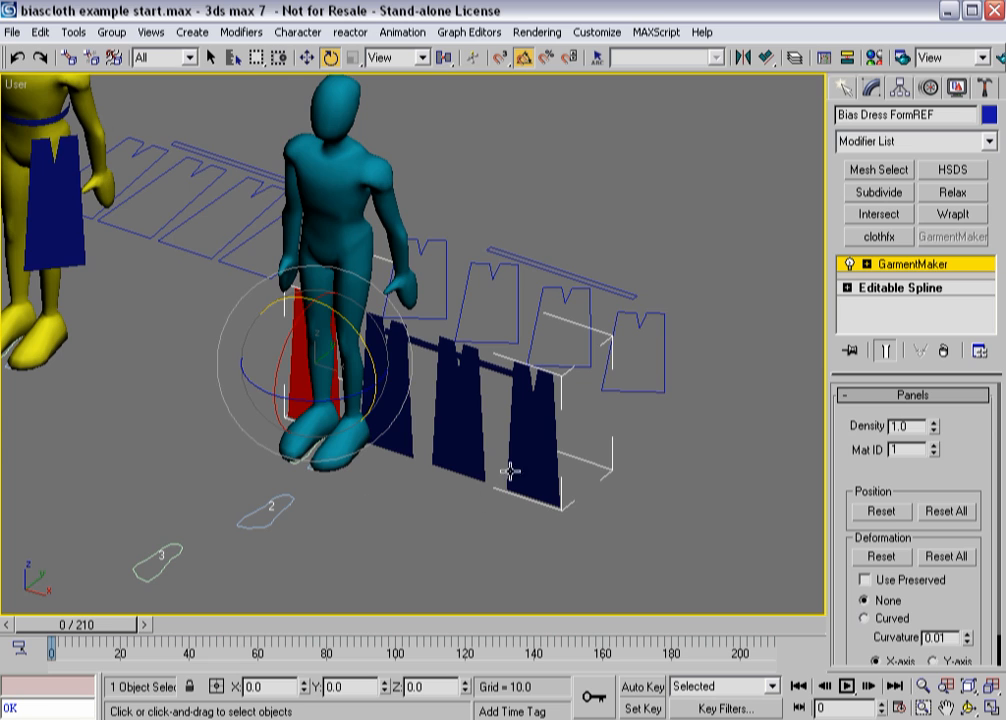
left_click(469, 424)
key("w")
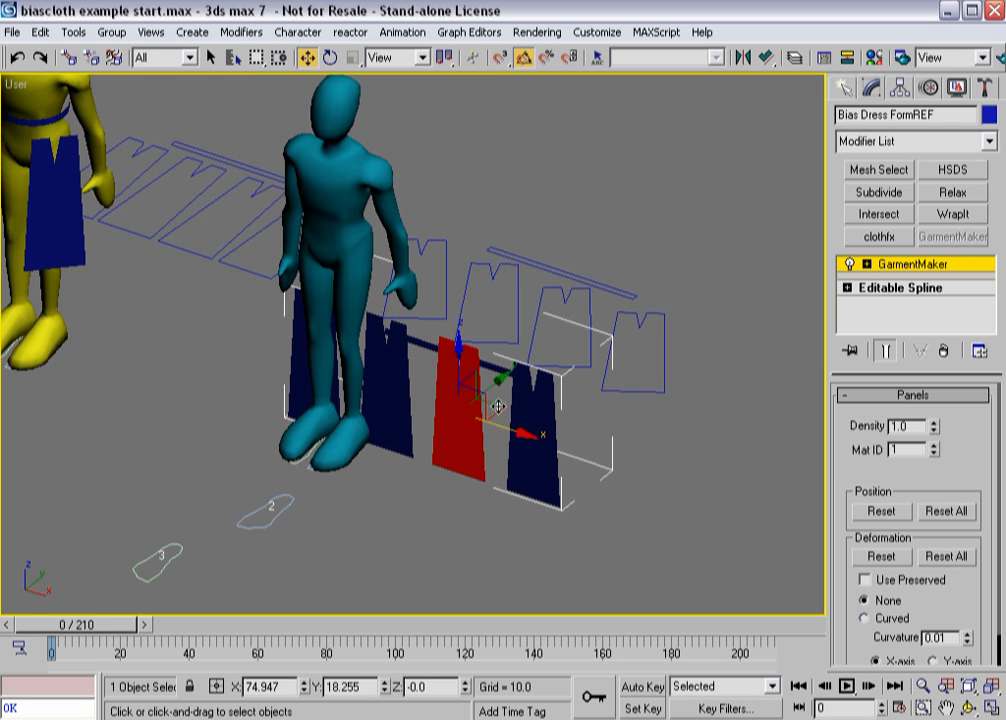
left_click_drag(469, 379, 370, 318)
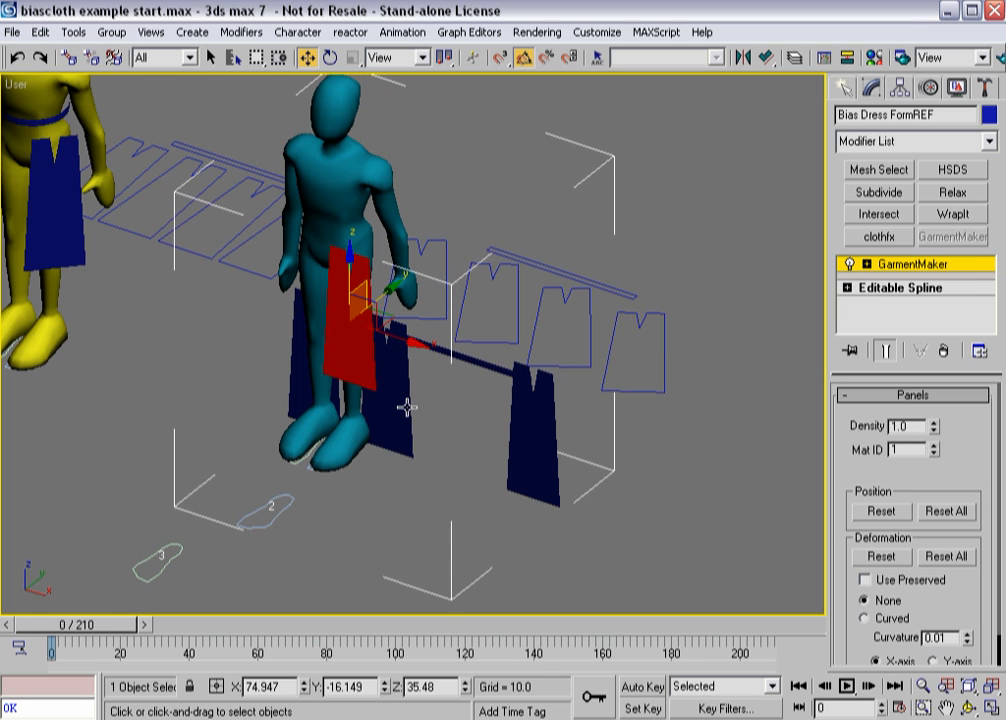
middle_click_drag(379, 424, 404, 401, "alt")
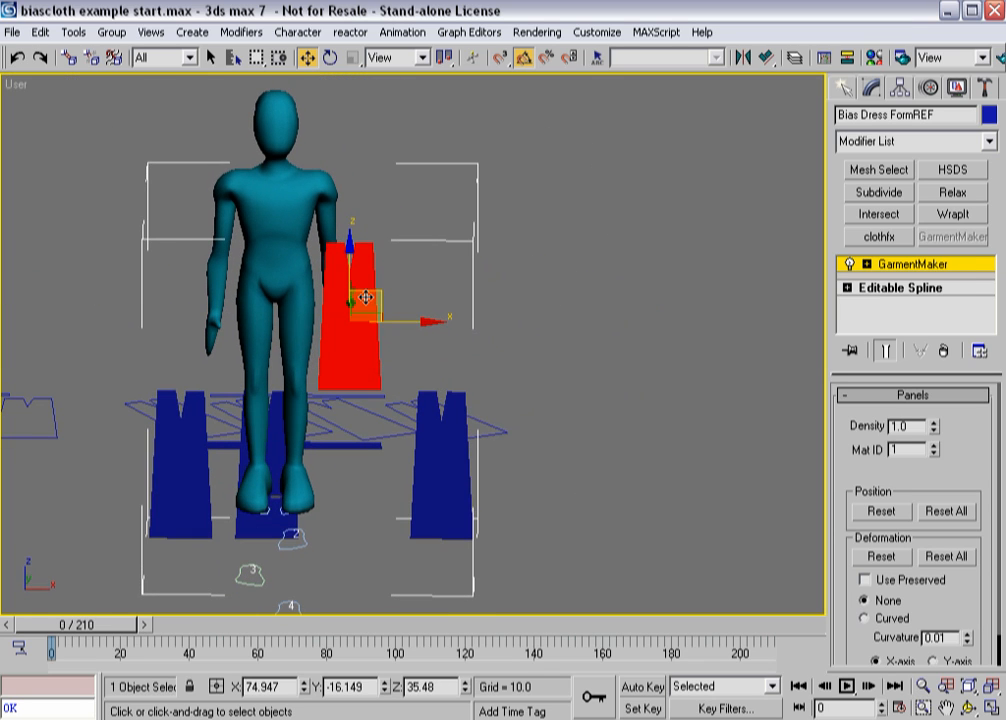
left_click_drag(363, 301, 317, 330)
middle_click_drag(355, 375, 273, 419, "alt")
left_click_drag(358, 346, 404, 348)
- Rotate the front-left skirt panel about Z so it angles around the figure's left hip
key("e")
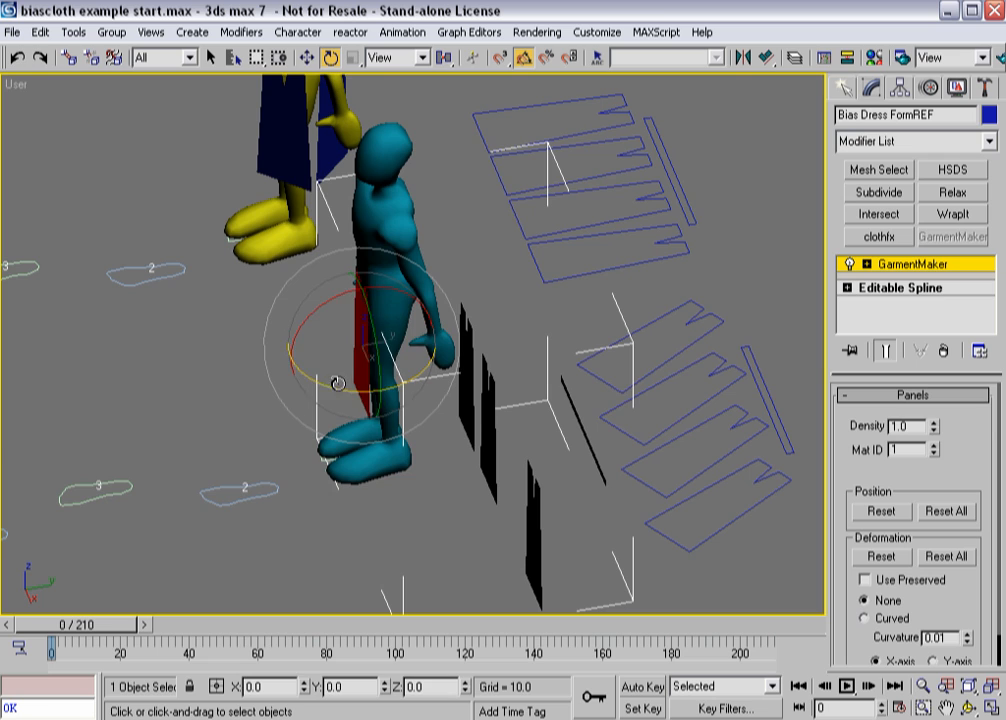
left_click_drag(332, 381, 397, 357)
key("w")
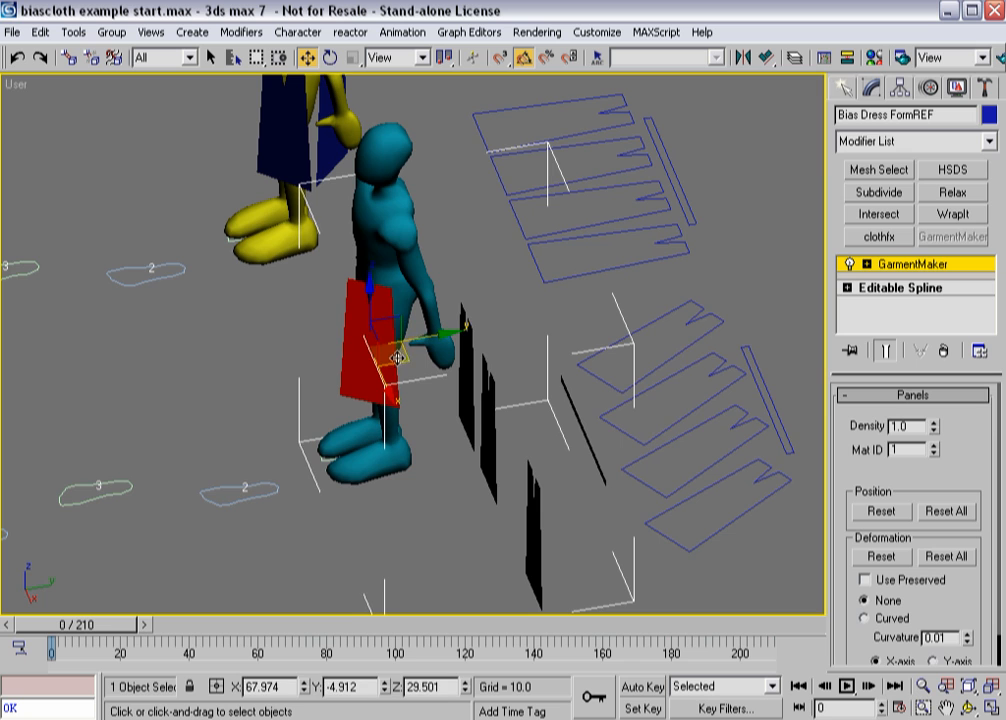
- Move the second skirt panel up in front of the figure's right hip, at about X 58, Y -6.3, Z 29.5
middle_click_drag(352, 441, 432, 427, "alt")
left_click(428, 424)
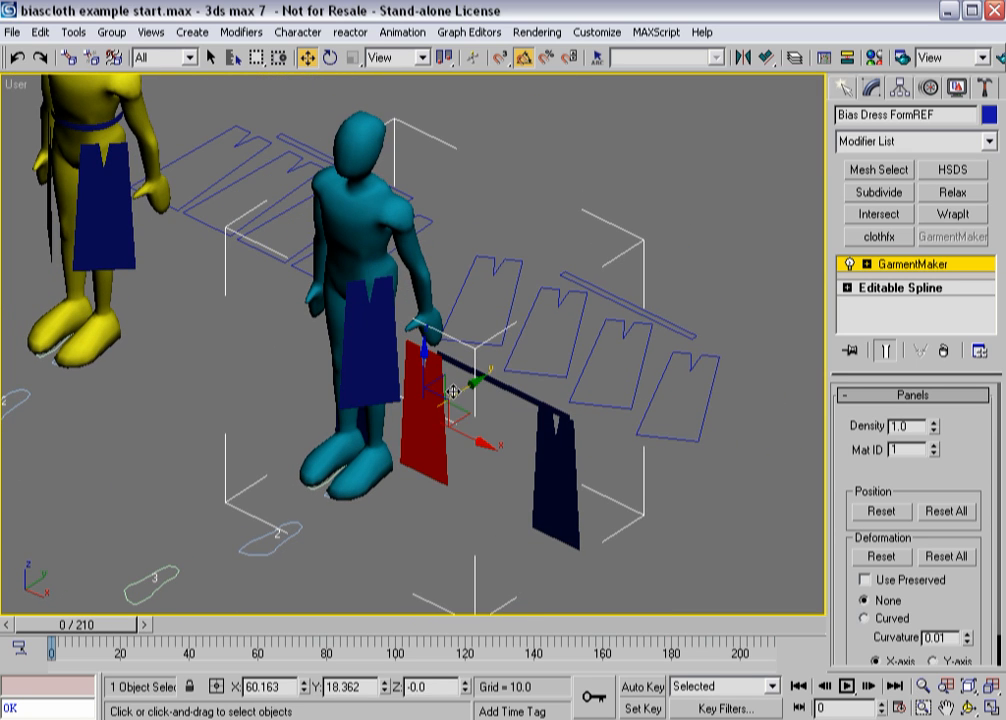
left_click_drag(453, 392, 299, 278)
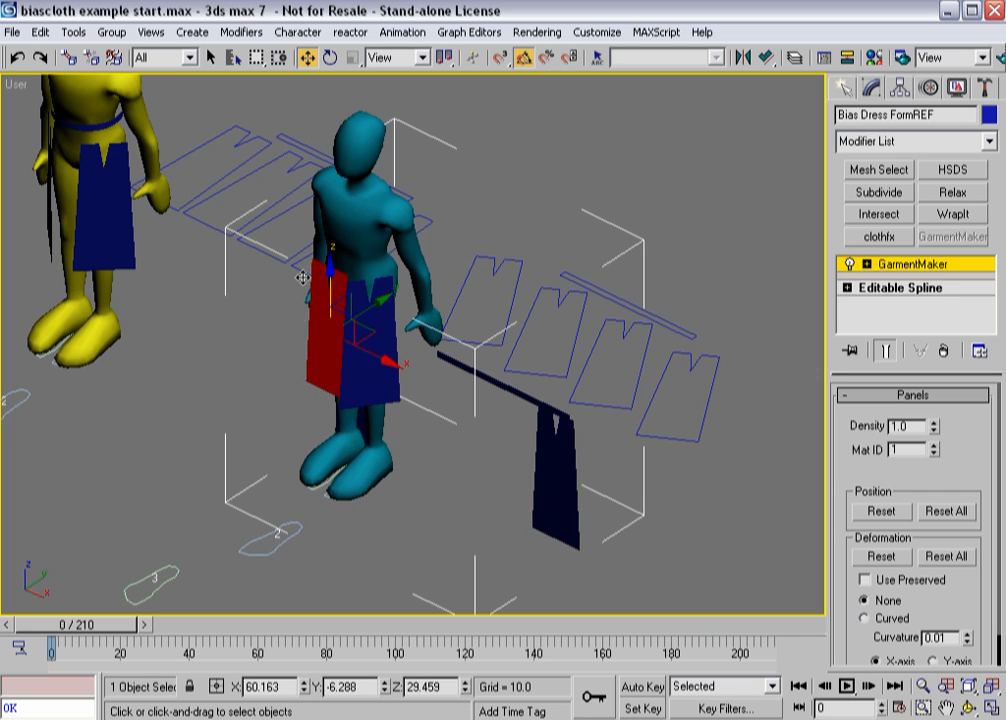
middle_click_drag(299, 278, 378, 330, "alt")
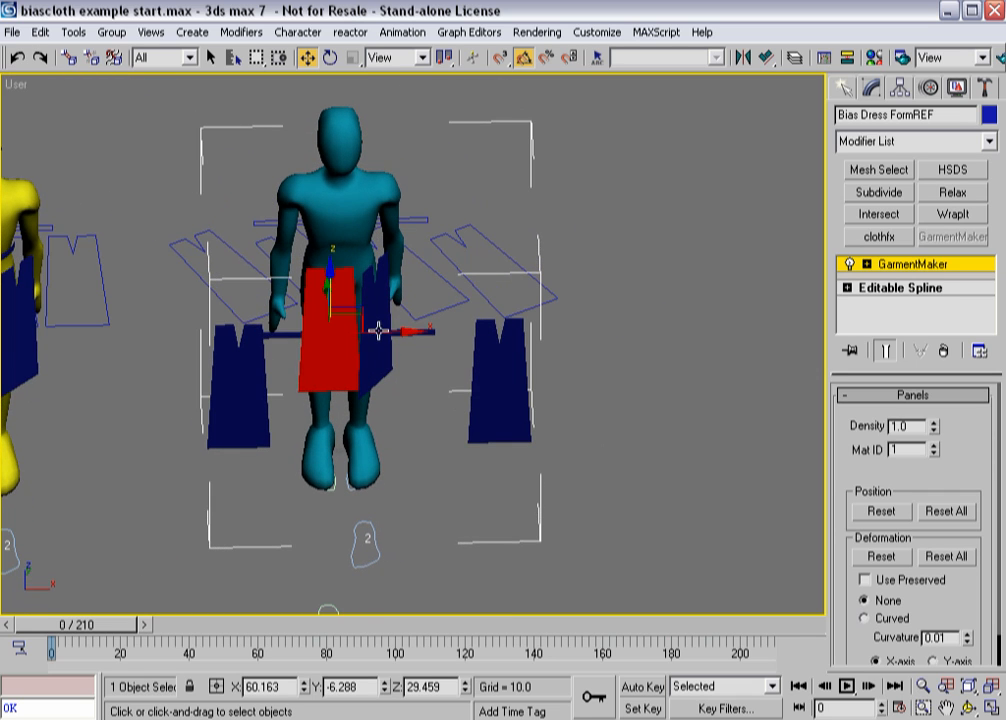
left_click_drag(378, 334, 367, 335)
- Rotate the front-right skirt panel about Z around the figure's right hip and shift it to about X 56.8
key("e")
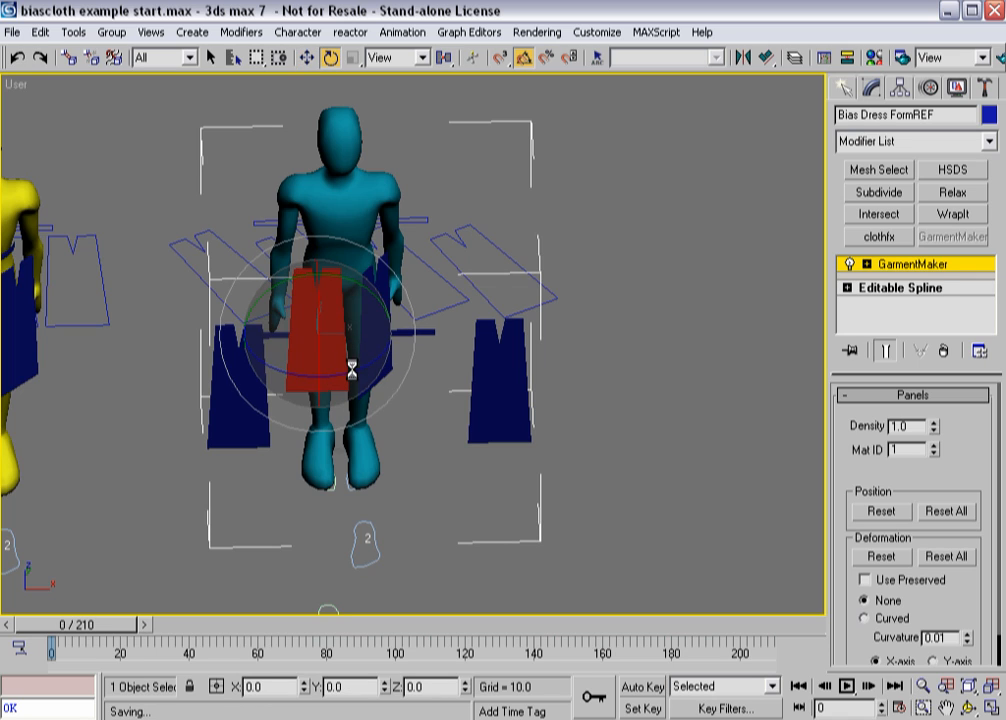
left_click_drag(349, 381, 314, 369)
key("w")
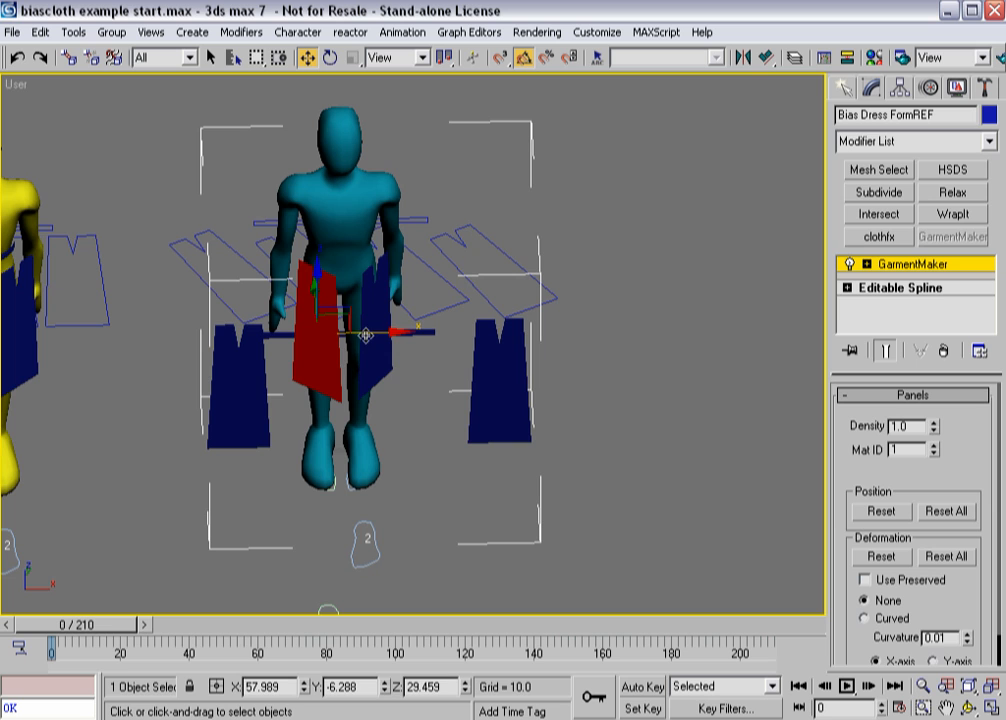
mouse_move(365, 335)
left_mouse_down()
mouse_move(382, 336)
mouse_move(358, 338)
left_mouse_up()
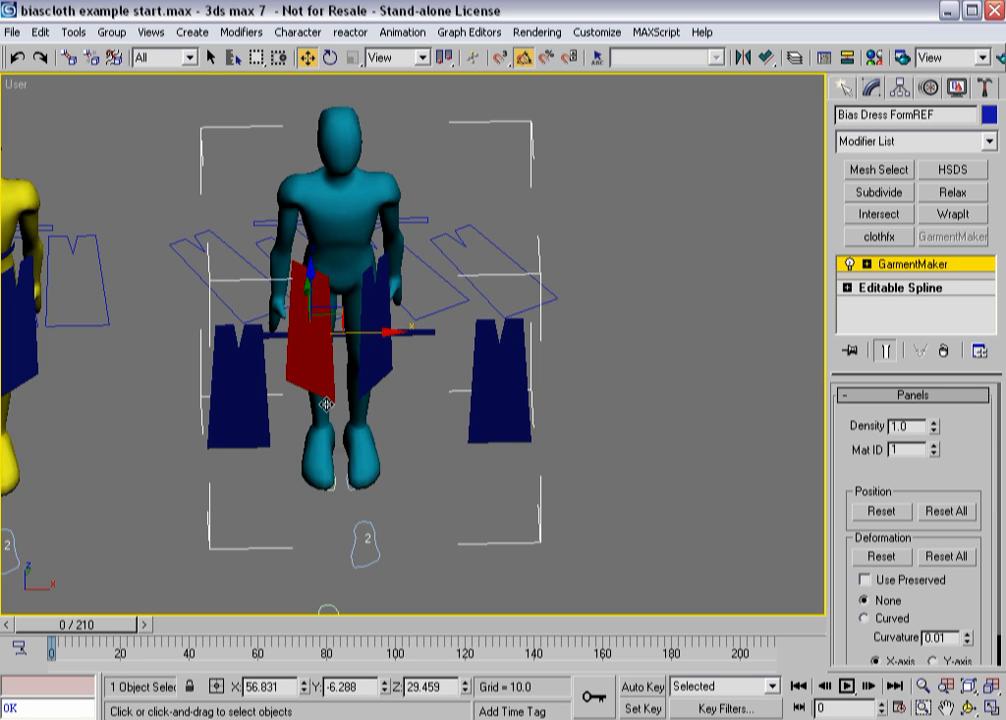
- Turn the two outer skirt panels together about Z to face backward, and frame them in the Back view
middle_click_drag(303, 473, 240, 394, "alt")
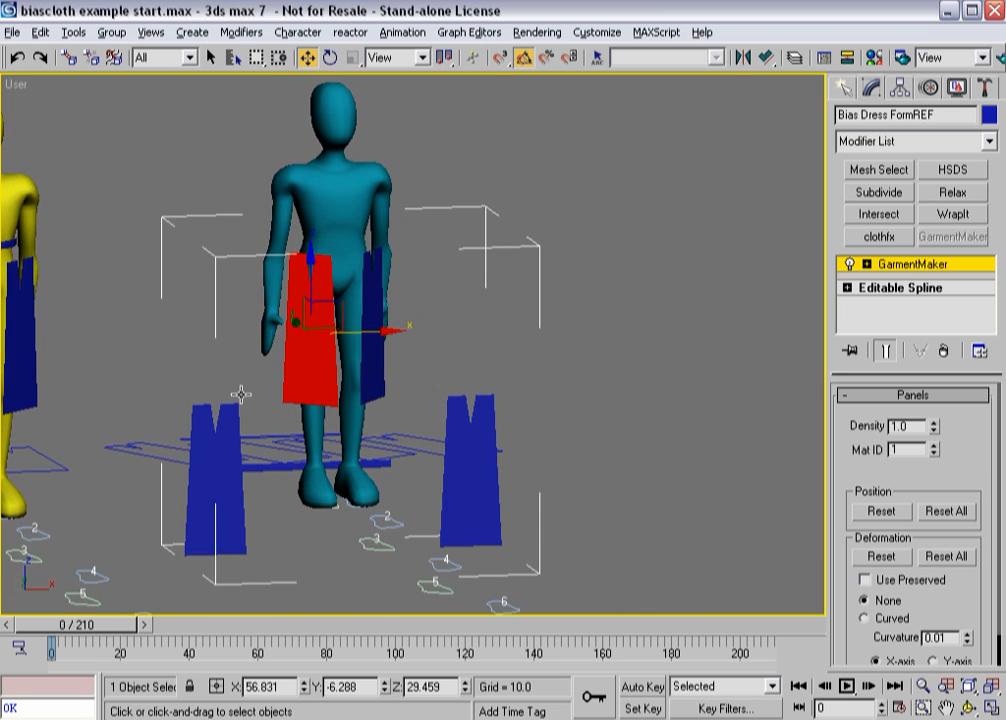
left_click(216, 502)
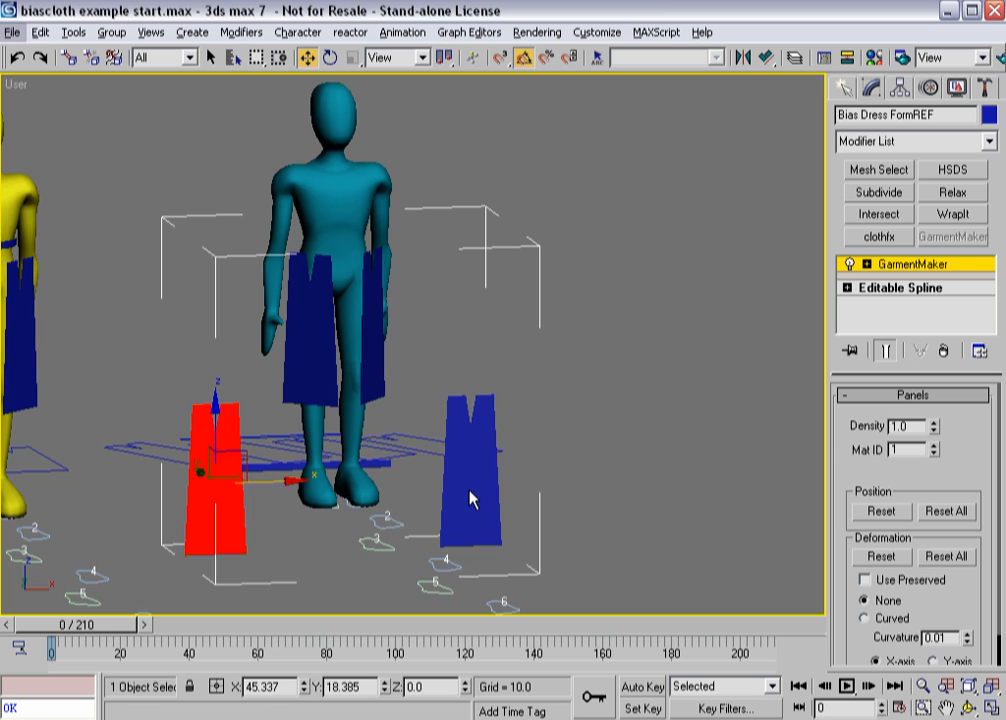
left_click(468, 491)
middle_click_drag(468, 497, 362, 545, "alt")
key("e")
left_click_drag(429, 538, 180, 514)
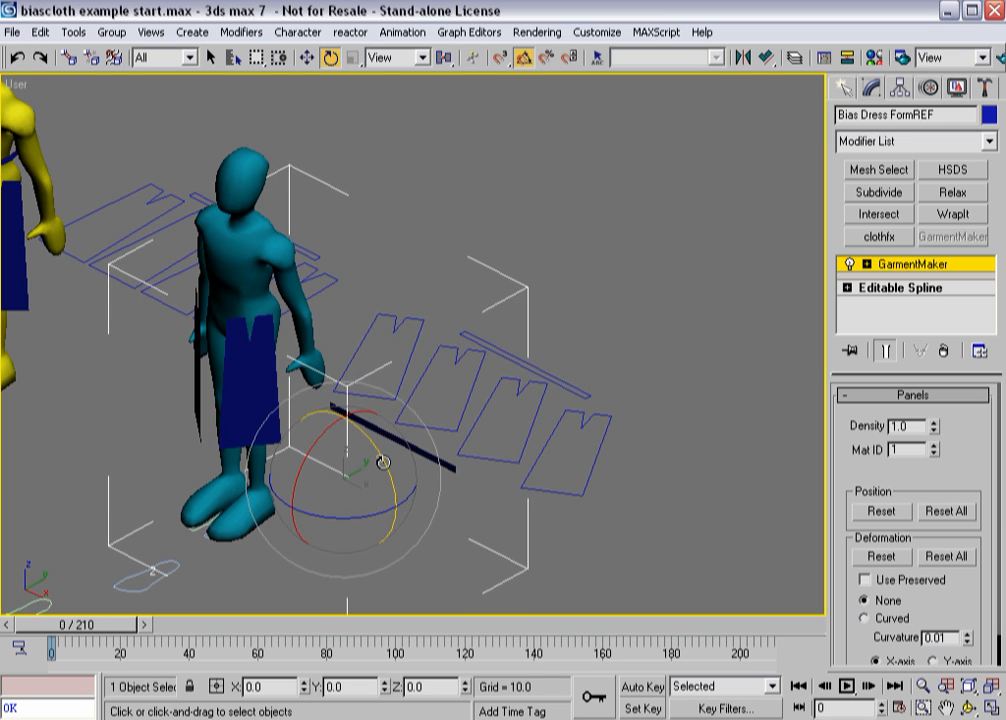
key("k")
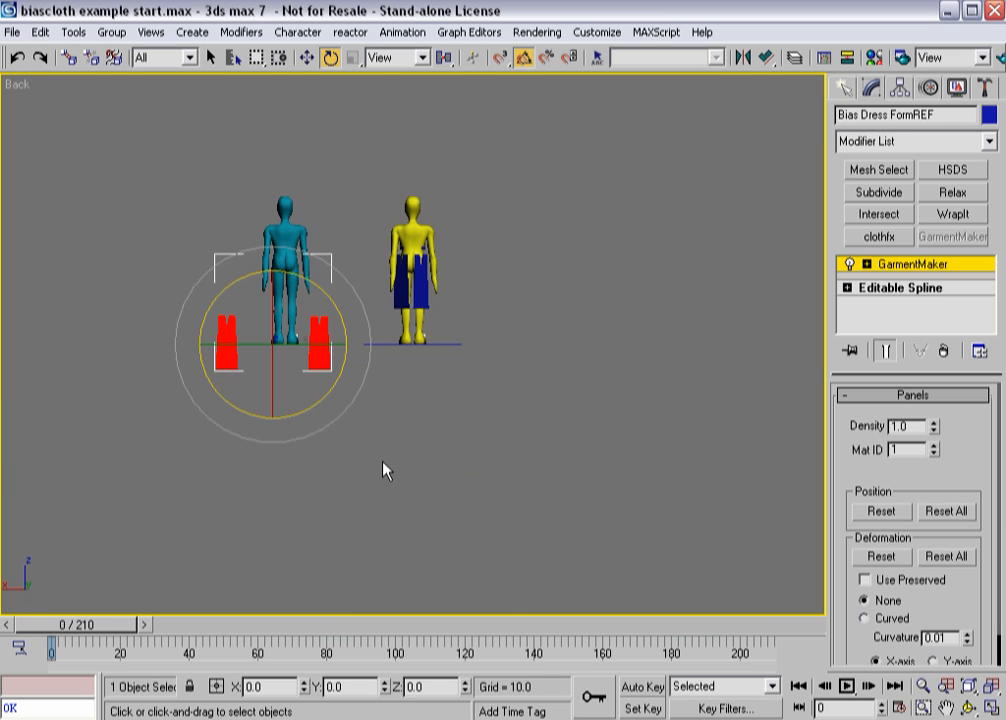
middle_click_drag(287, 377, 423, 428)
scroll(425, 430, "up", 5)
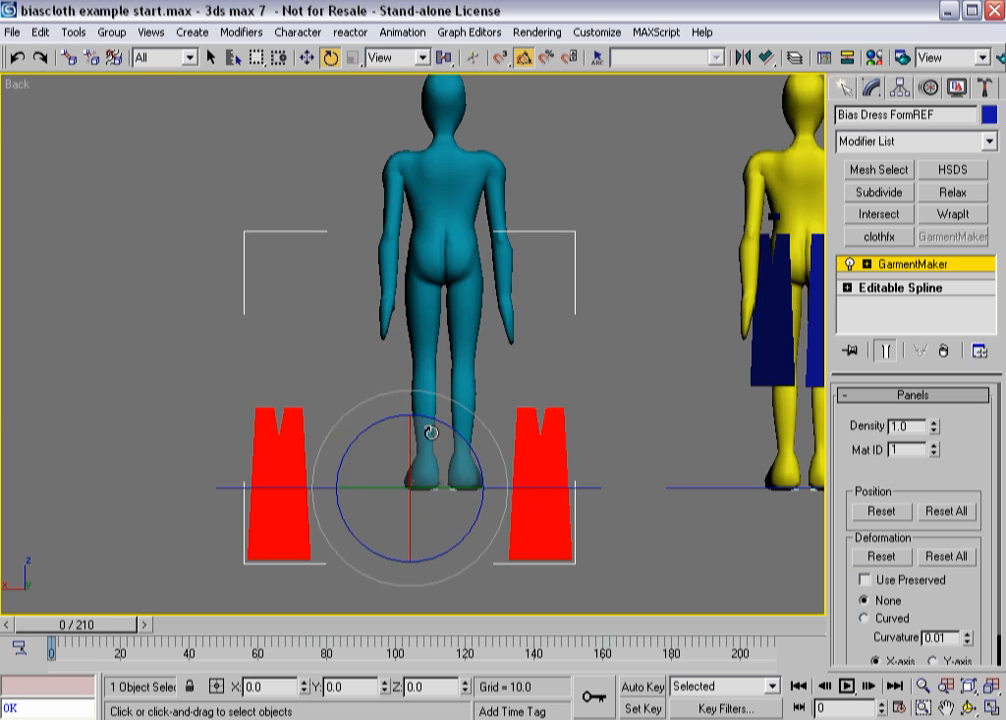
- Move the two back skirt panels up behind the figure's hips, placing the back-left one at about X 66, Z 30.3
left_click(530, 472)
right_click(532, 455)
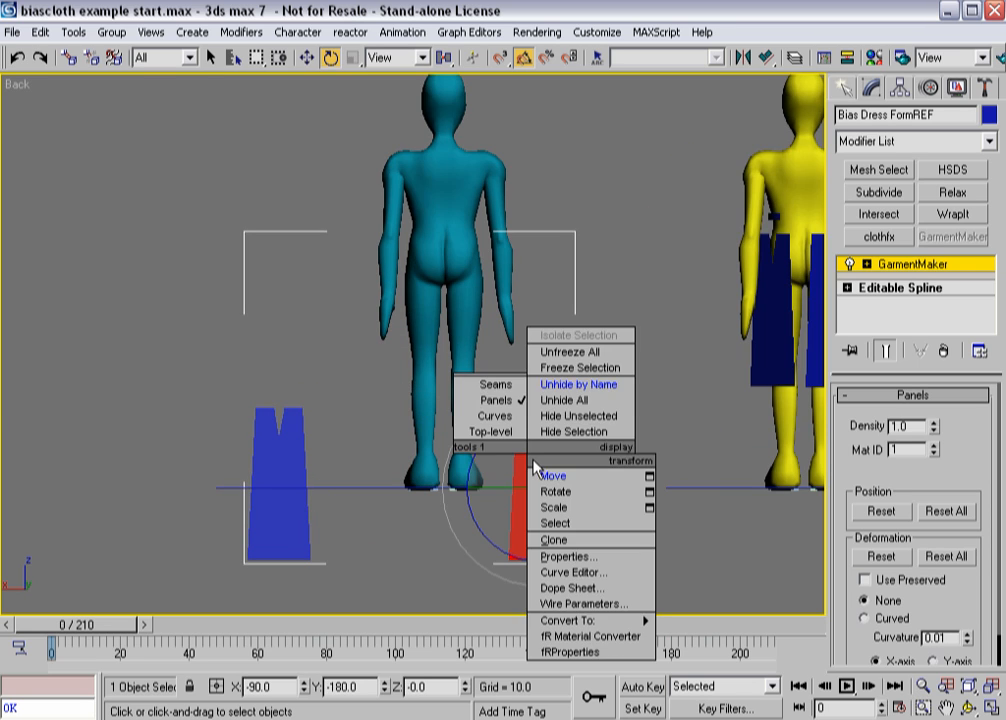
left_click(545, 477)
left_click_drag(560, 462, 497, 281)
left_click(295, 452)
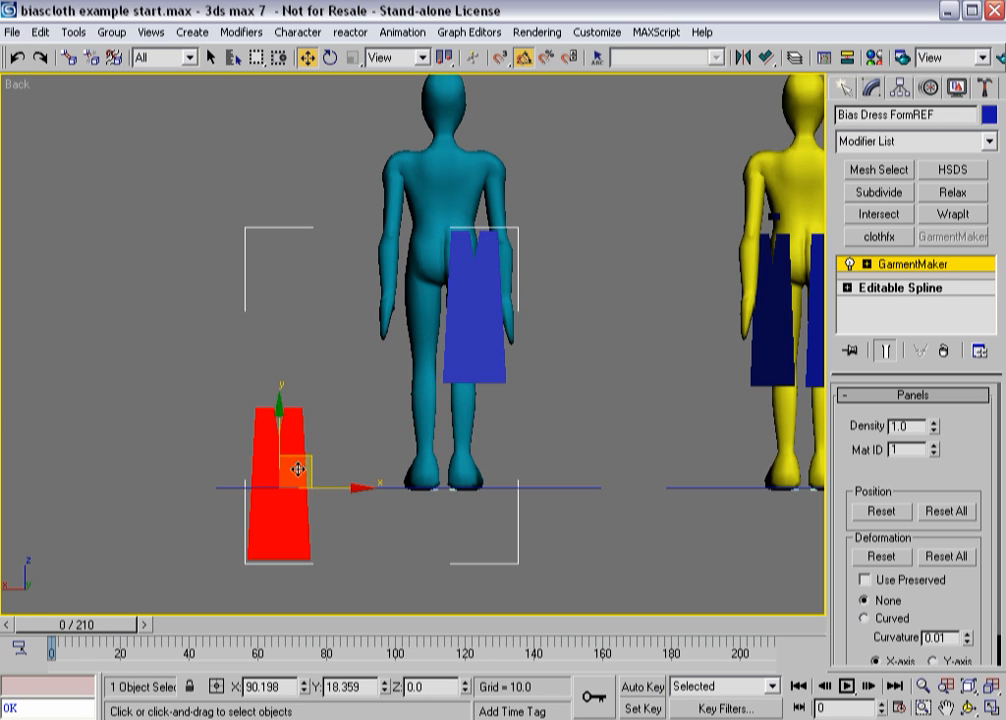
left_click_drag(310, 457, 449, 286)
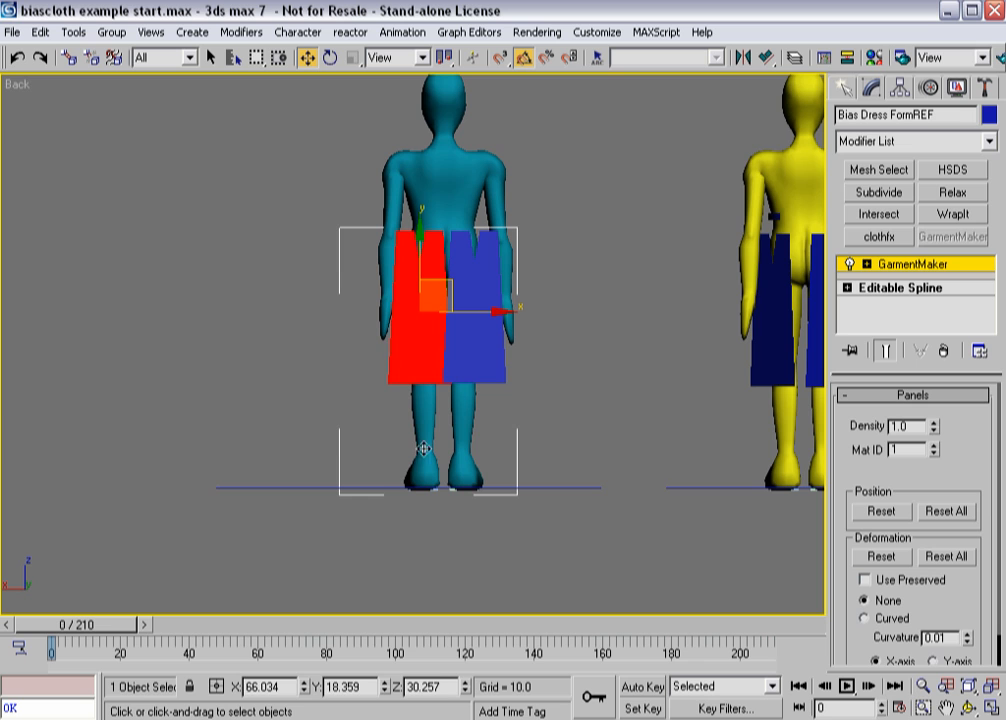
- Shift the back skirt panels along Y until they sit close behind the figure's hips
middle_click_drag(364, 406, 566, 433, "alt")
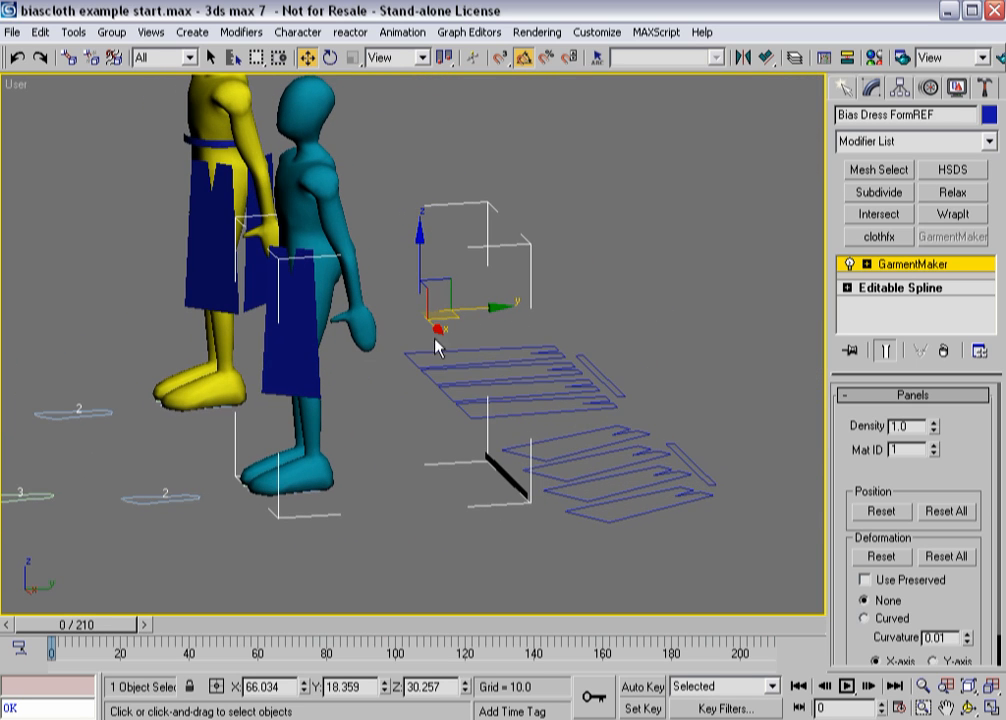
left_click_drag(386, 380, 386, 380)
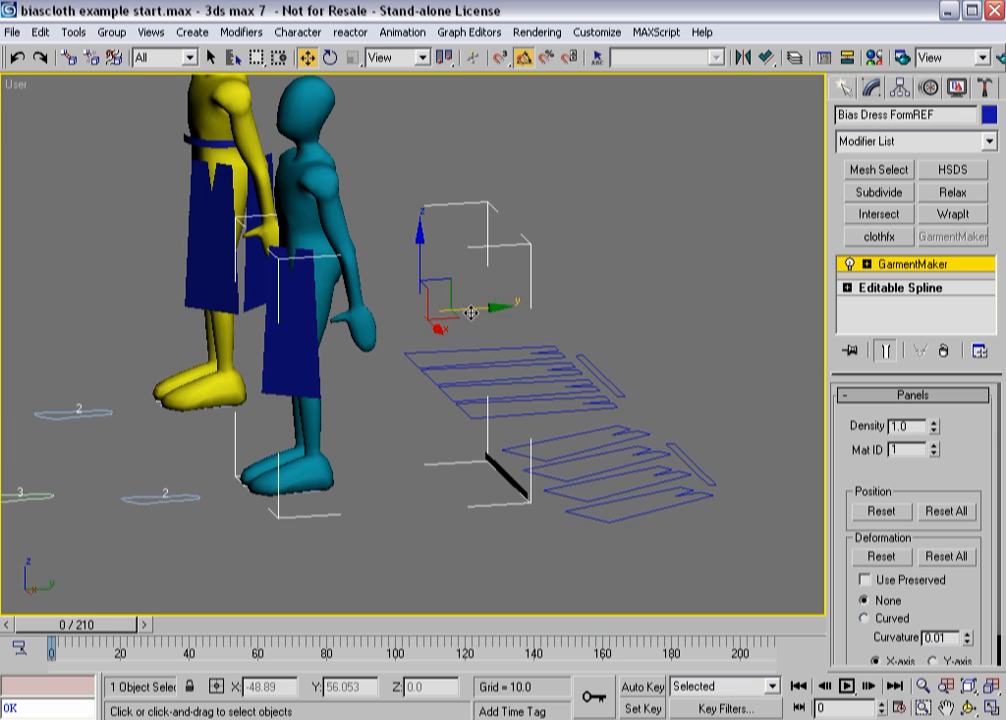
left_click_drag(465, 311, 408, 311)
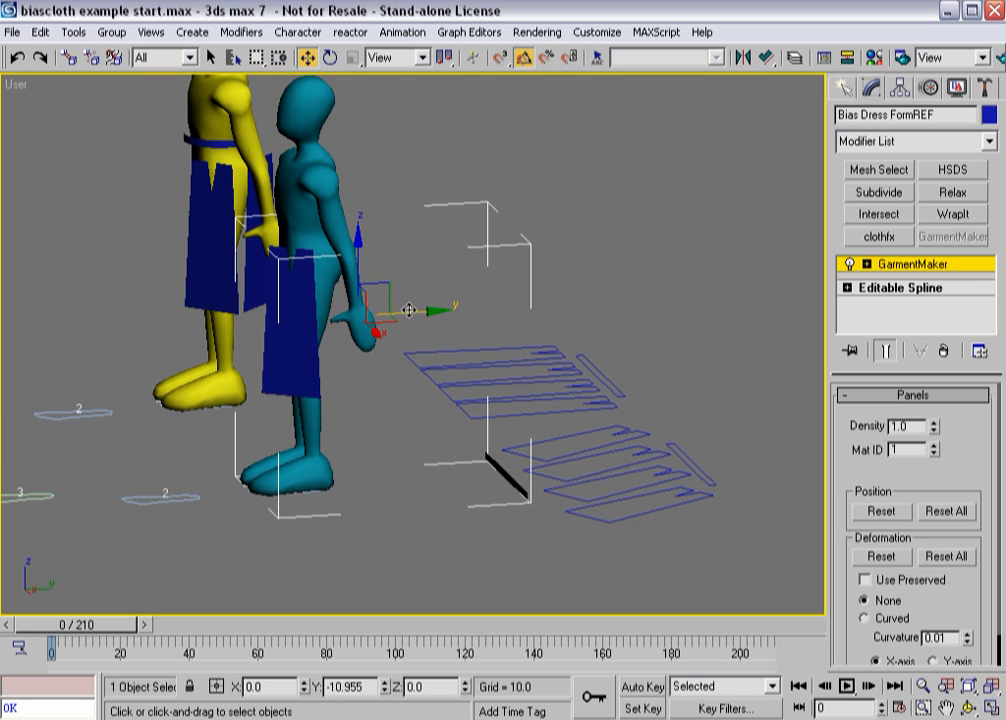
middle_click_drag(428, 362, 364, 366, "alt")
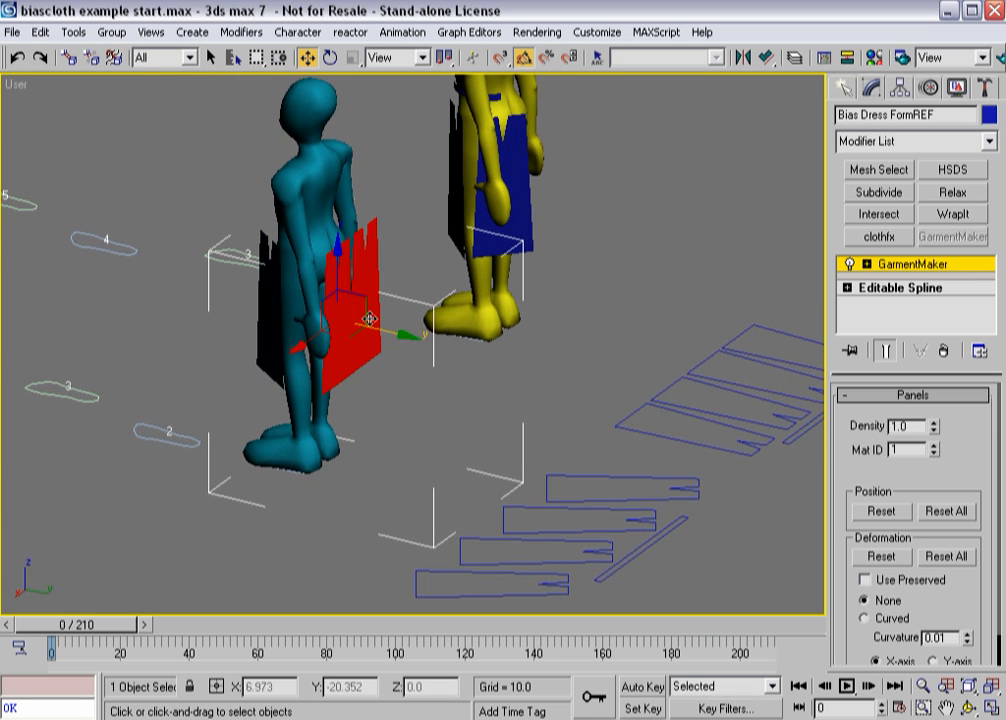
left_click_drag(376, 330, 370, 330)
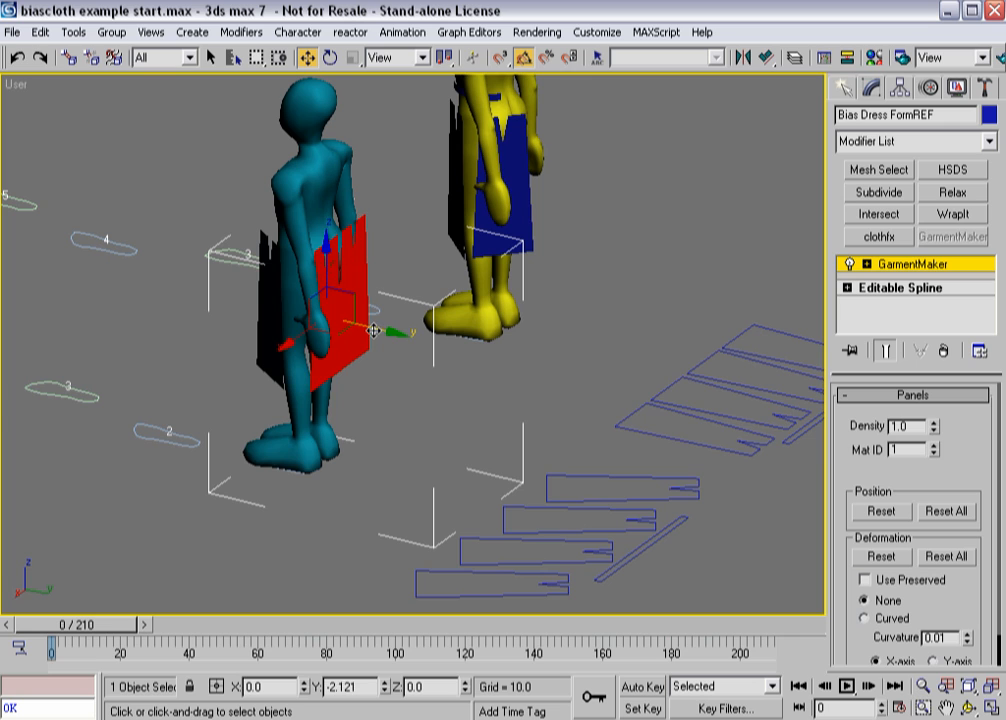
- Rotate the back skirt panels about Z so they angle around the figure's hips
middle_click_drag(375, 375, 313, 371, "alt")
key("e")
left_click_drag(313, 370, 401, 330)
- Move the waistband strip up to the figure's waist, at about X 64.7, Y -9.2, Z 46.6, and shade the view
middle_click_drag(397, 382, 541, 387, "alt")
left_click(522, 442)
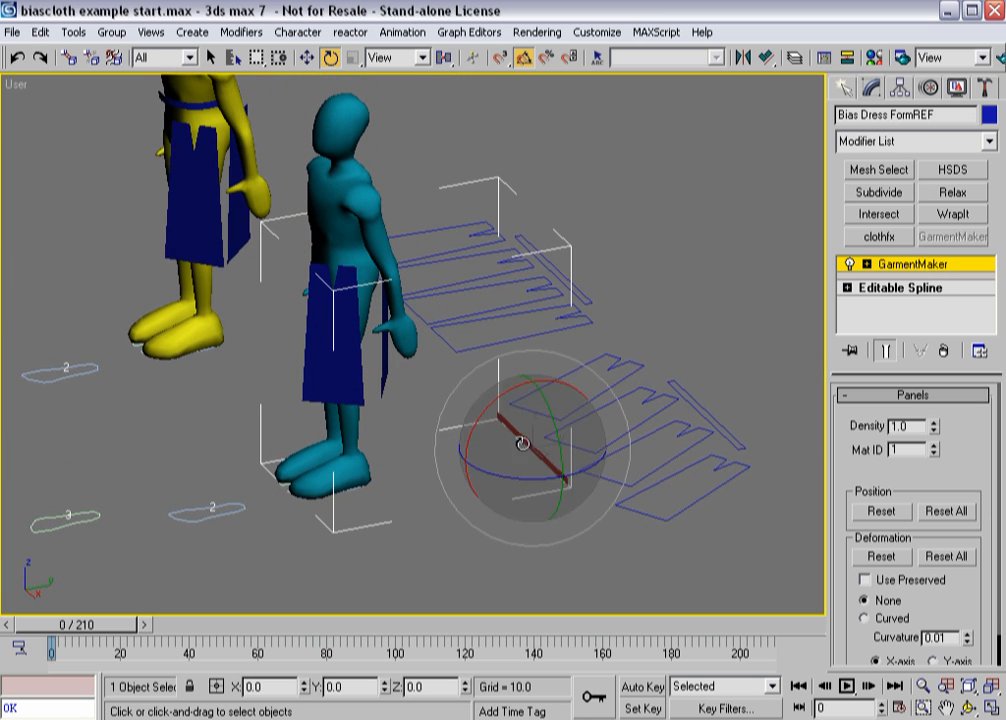
key("w")
left_click_drag(534, 406, 519, 208)
key("f")
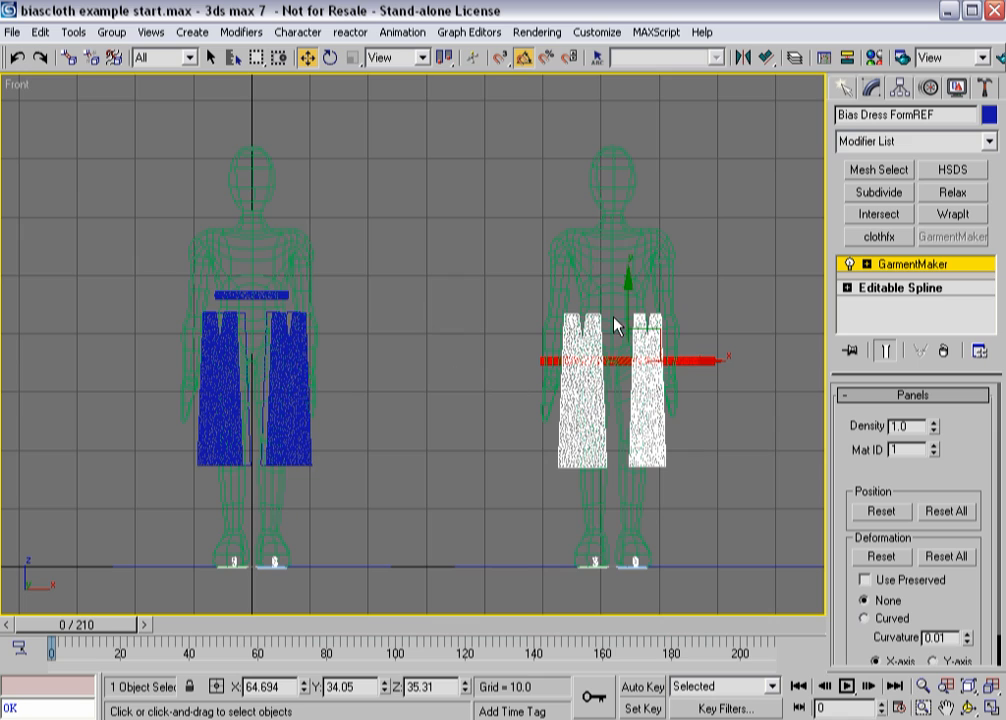
left_click_drag(631, 307, 612, 239)
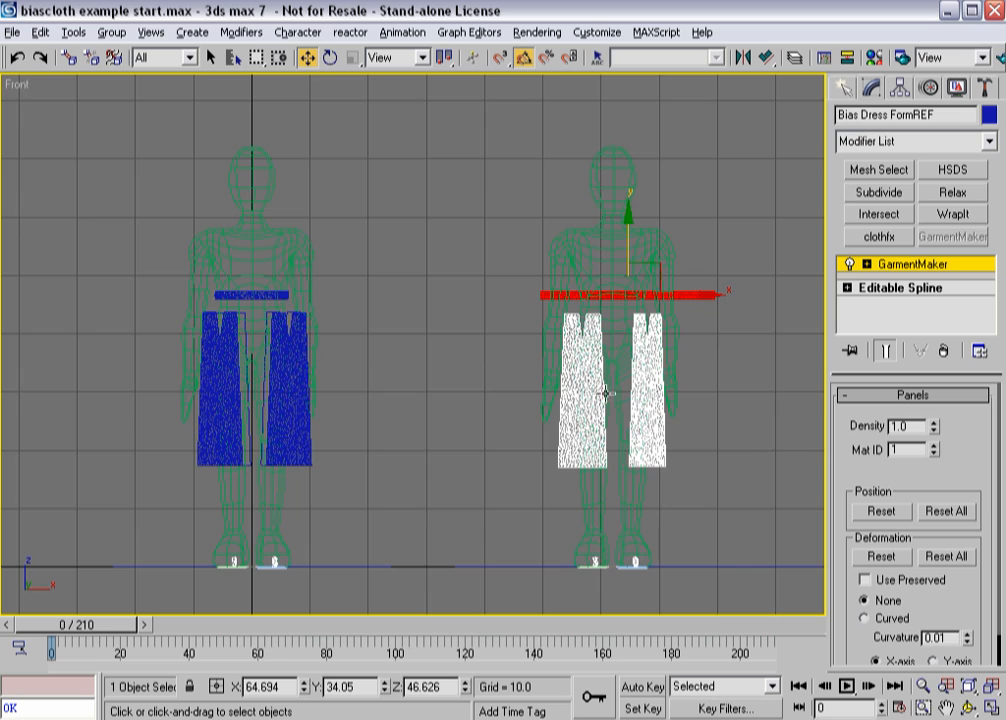
middle_click_drag(606, 393, 539, 404, "alt")
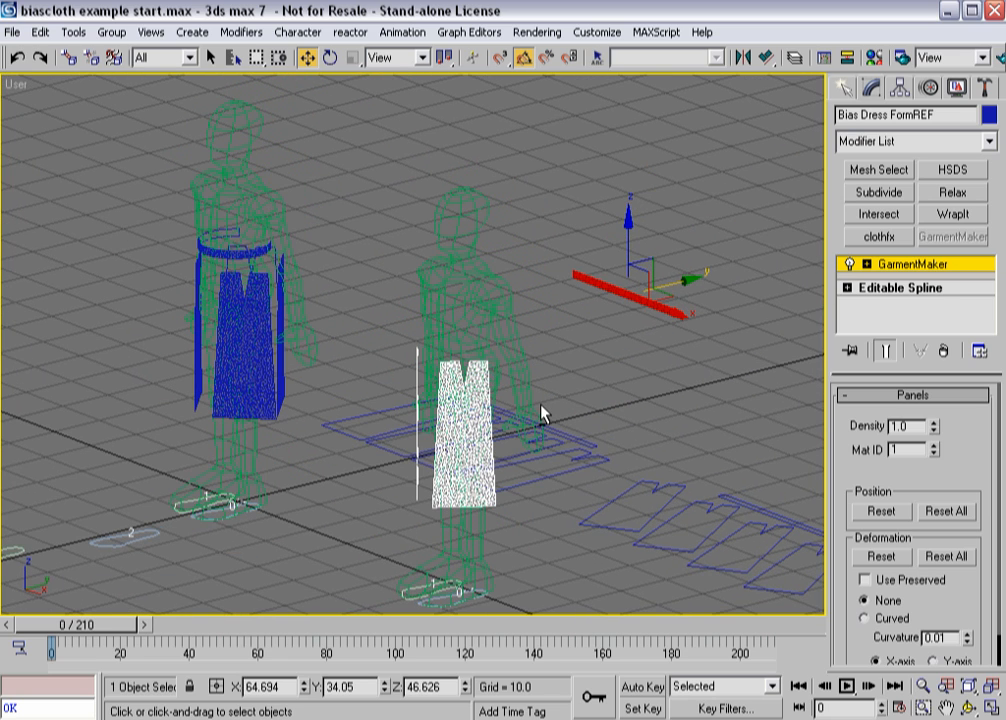
key("F3")
left_click_drag(668, 286, 470, 349)
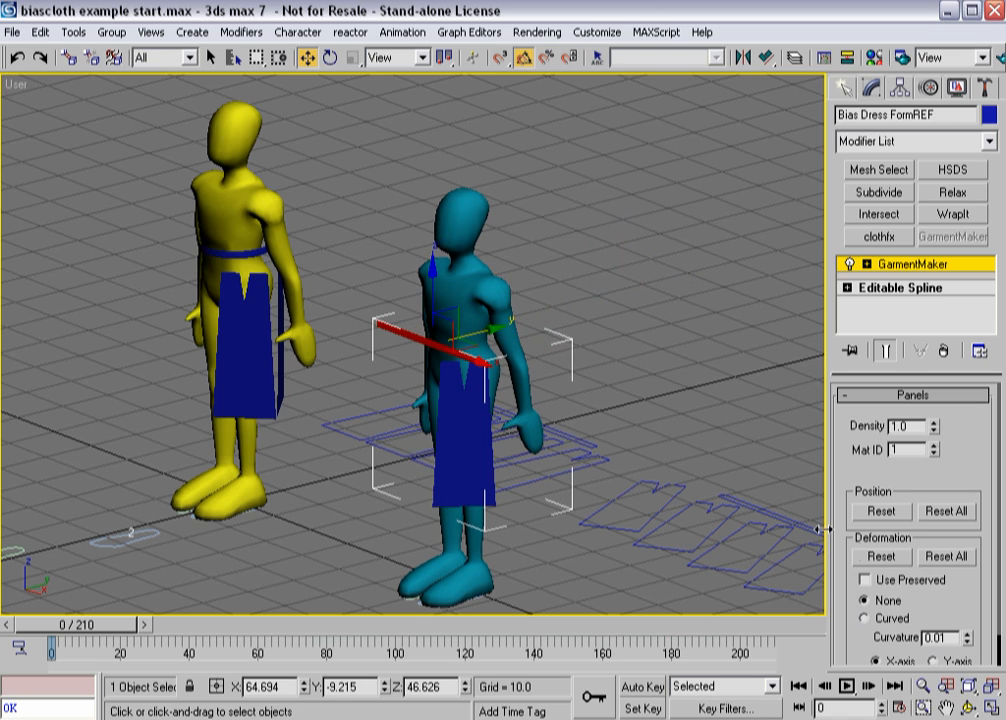
- Curve the waistband panel along the X-axis with curvature -1.69 and shift it to about X 61.2
left_click_drag(944, 598, 944, 505)
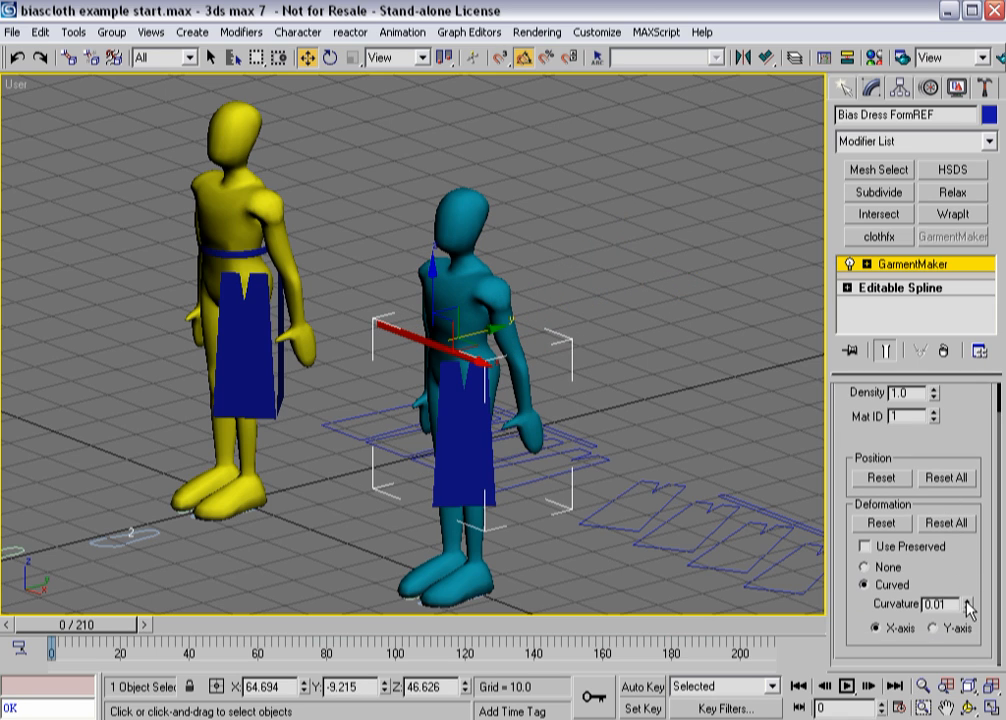
mouse_move(968, 608)
left_mouse_down()
mouse_move(968, 599)
mouse_move(966, 618)
left_mouse_up()
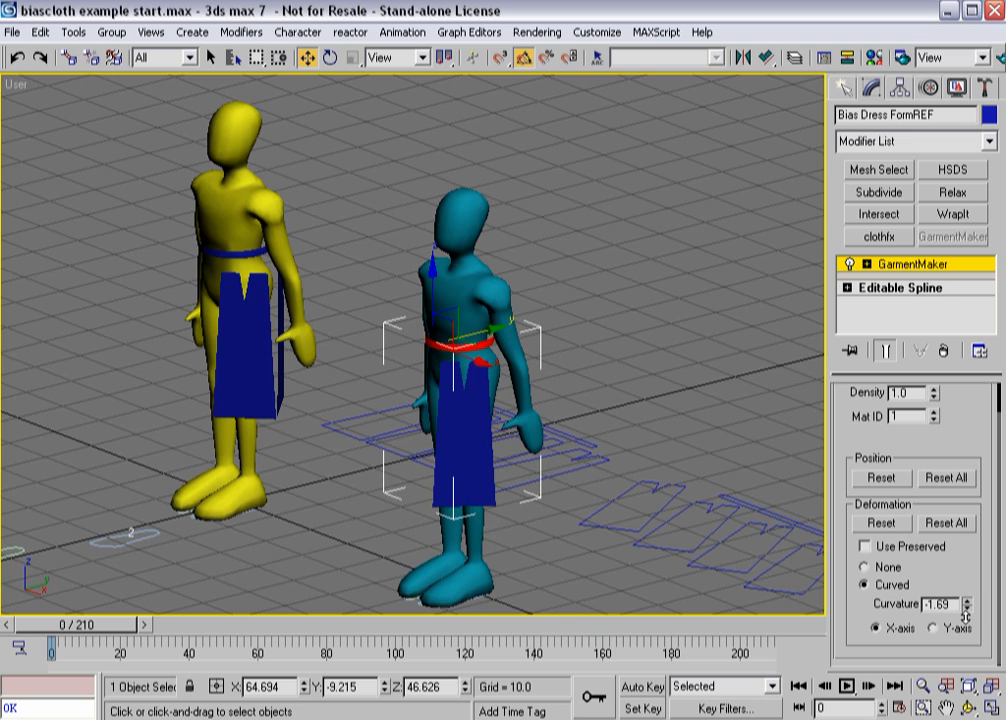
middle_click_drag(737, 578, 175, 598, "alt")
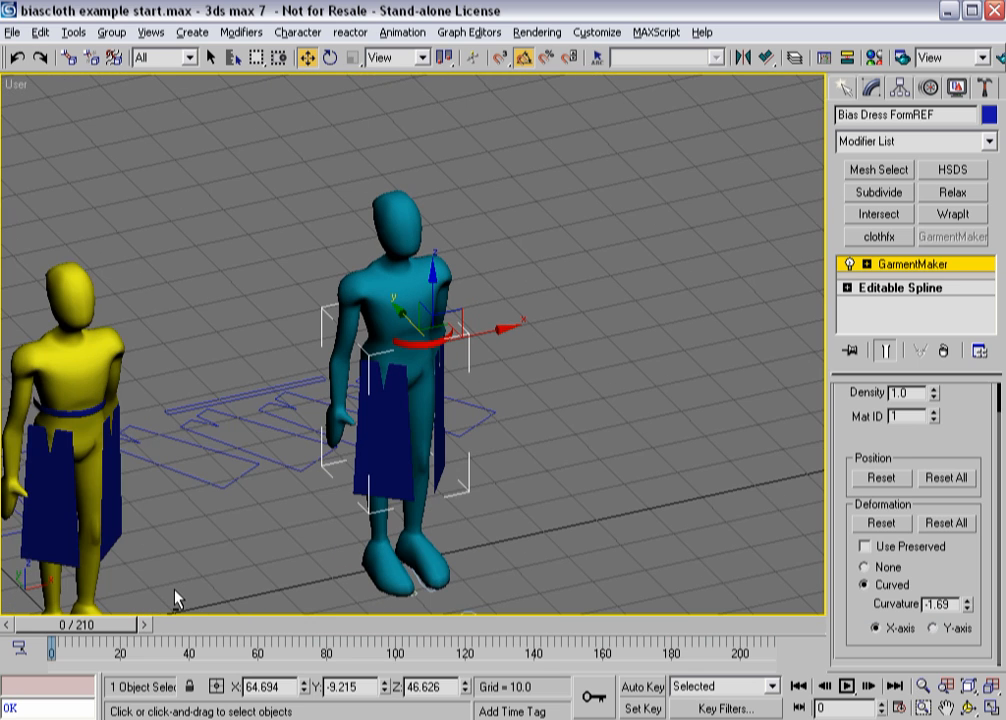
mouse_move(480, 338)
left_mouse_down()
mouse_move(456, 330)
mouse_move(461, 337)
left_mouse_up()
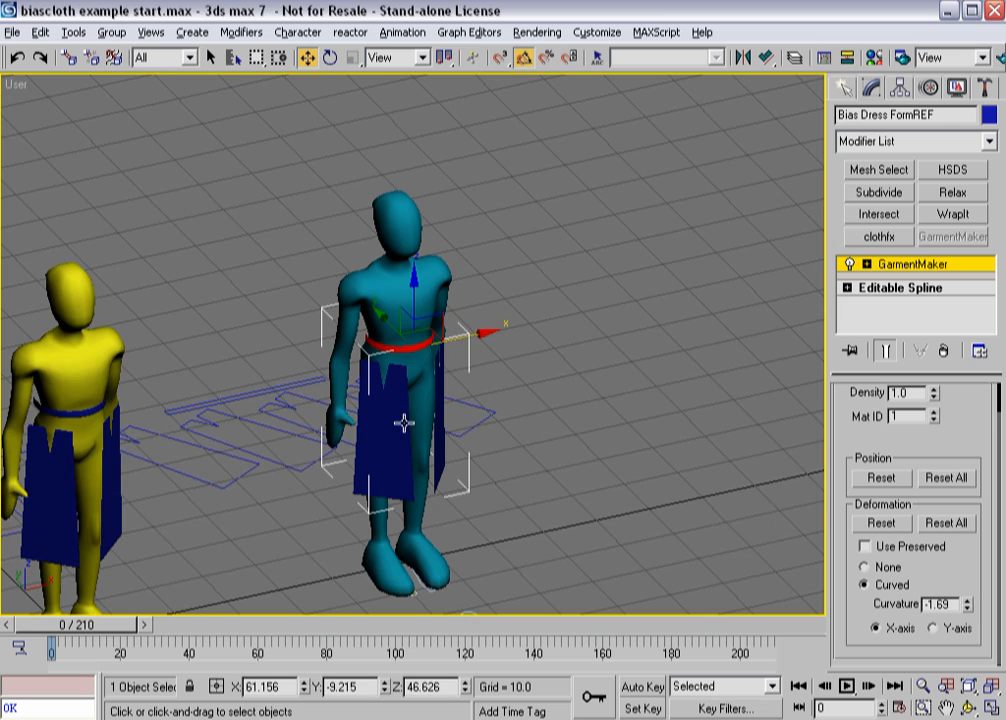
- Set the waistband's curvature to -1.49 and fit it around the waist at about X 62.3, Y -6.5
middle_click_drag(404, 422, 358, 420, "alt")
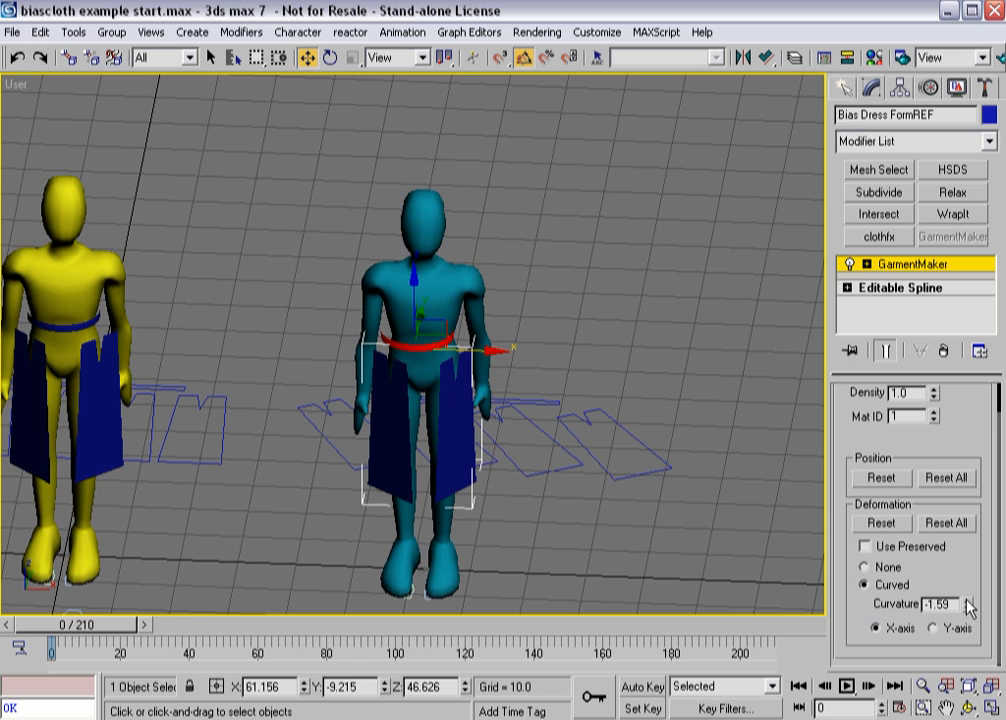
left_click_drag(465, 348, 471, 349)
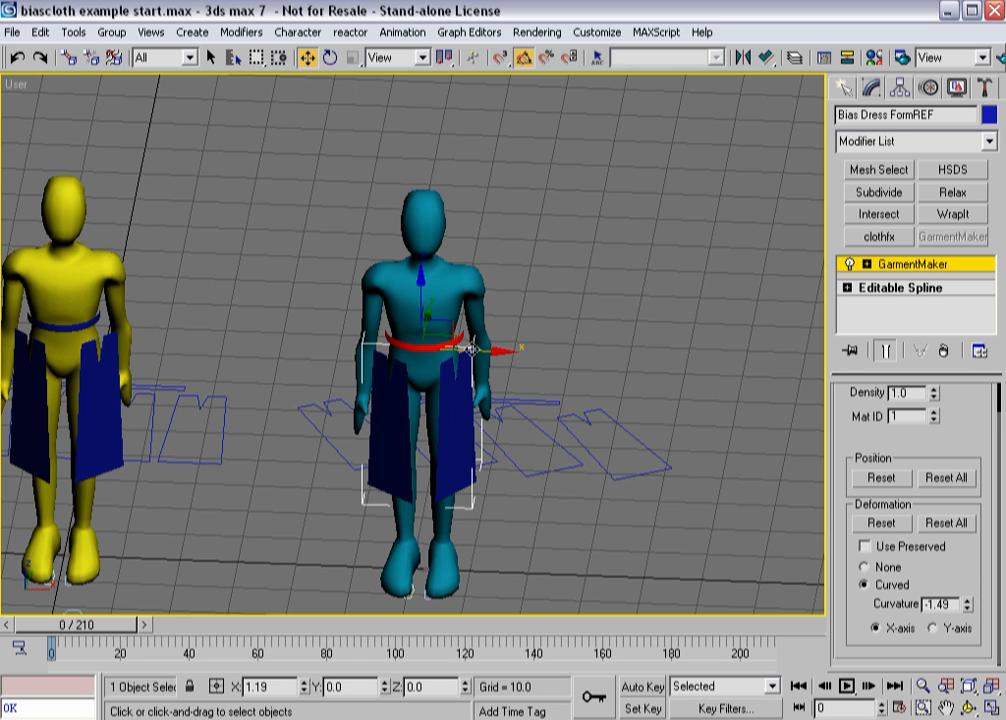
middle_click_drag(471, 349, 215, 388, "alt")
left_click_drag(458, 349, 474, 350)
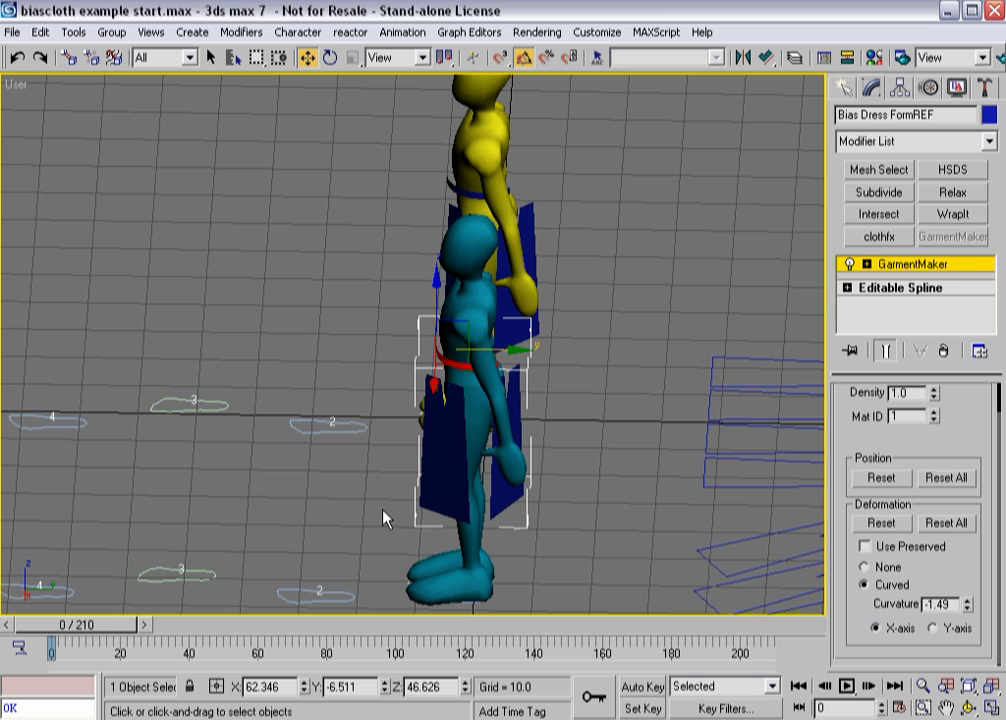
- Show edged faces at the Seams level and create a seam closing the dart on the back-left skirt panel
key("3")
middle_click_drag(371, 466, 282, 408)
scroll(318, 406, "up", 3)
scroll(308, 390, "up", 3)
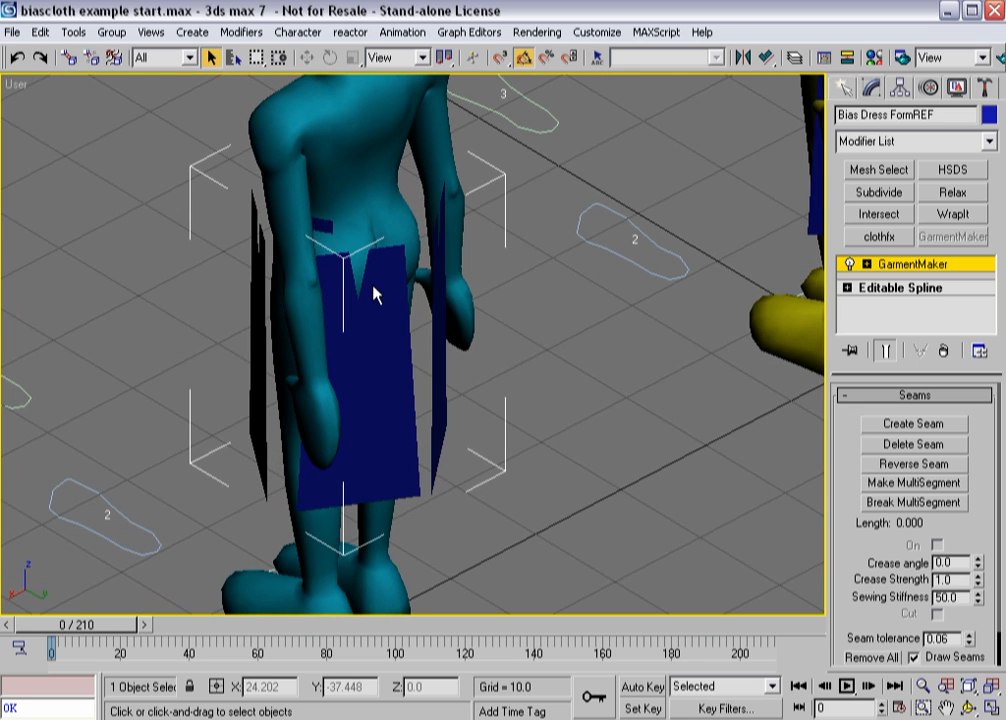
key("F4")
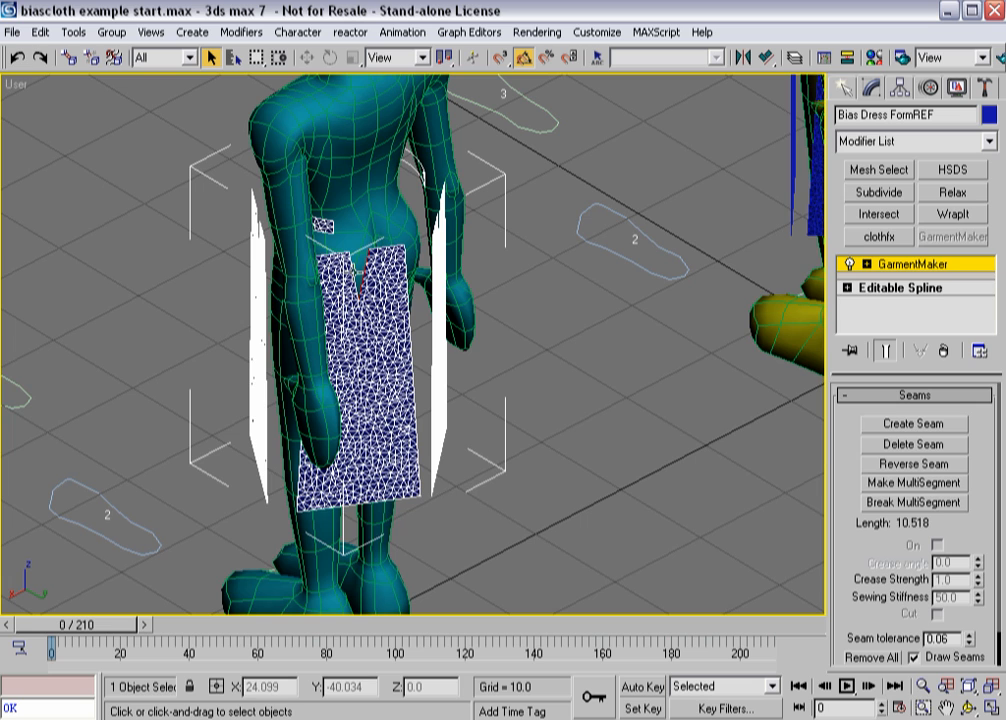
left_click(910, 425)
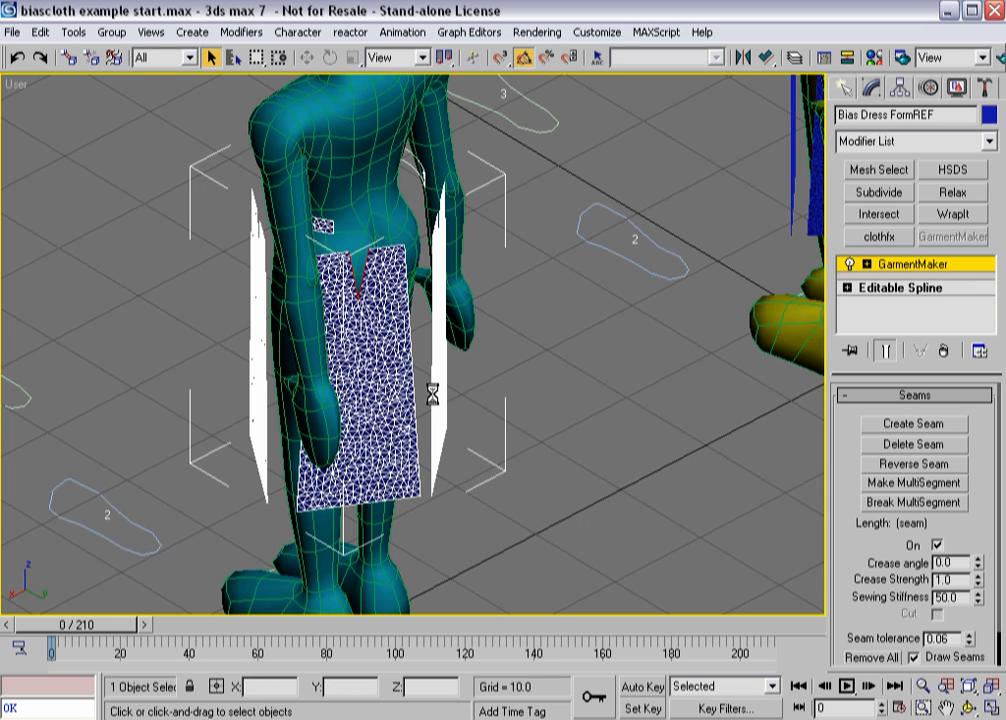
- Create the side seam joining the front-left and back-left skirt panels at the figure's left hip
middle_click_drag(280, 429, 300, 440, "alt")
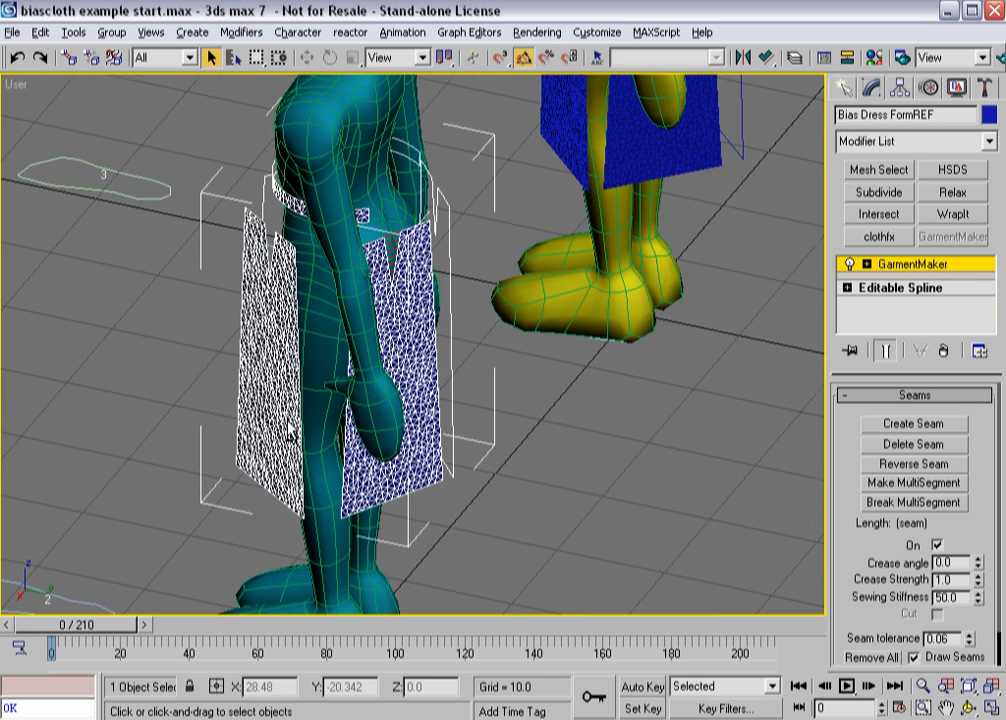
left_click(319, 457)
left_click(305, 457)
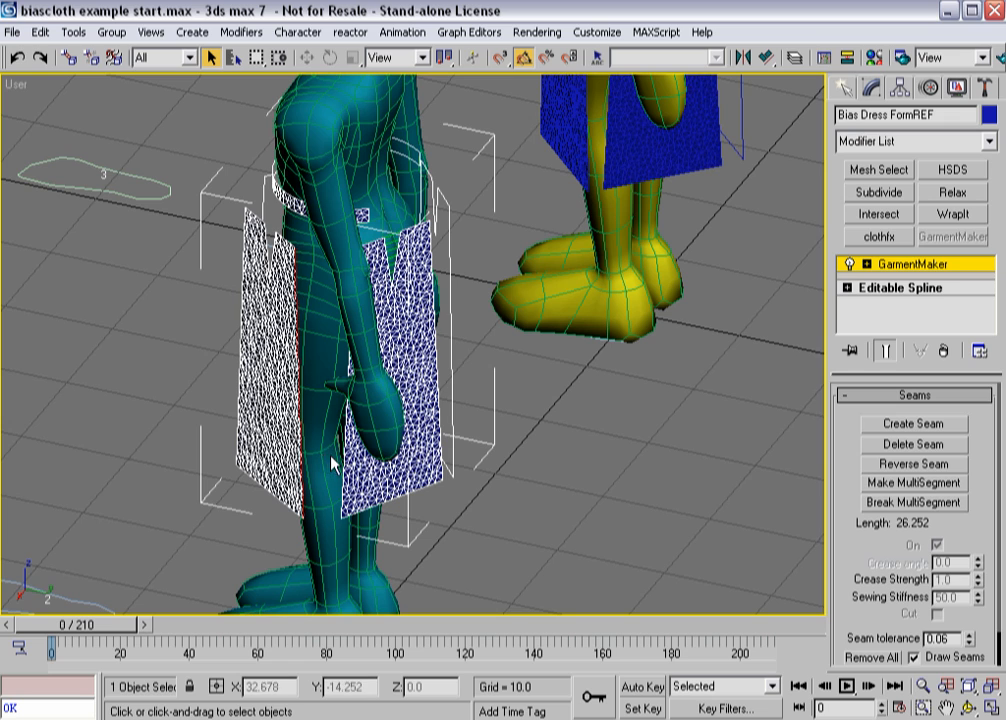
left_click(361, 467, "ctrl")
left_click(870, 426)
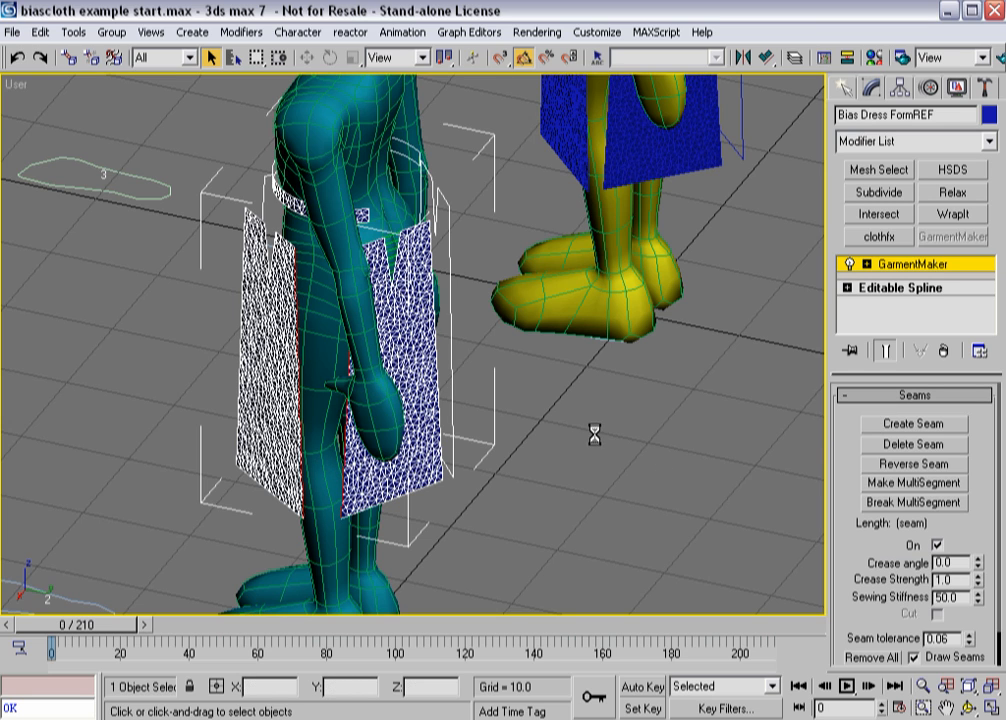
- Create a seam closing the dart on the front-left skirt panel
middle_click_drag(277, 401, 324, 379, "alt")
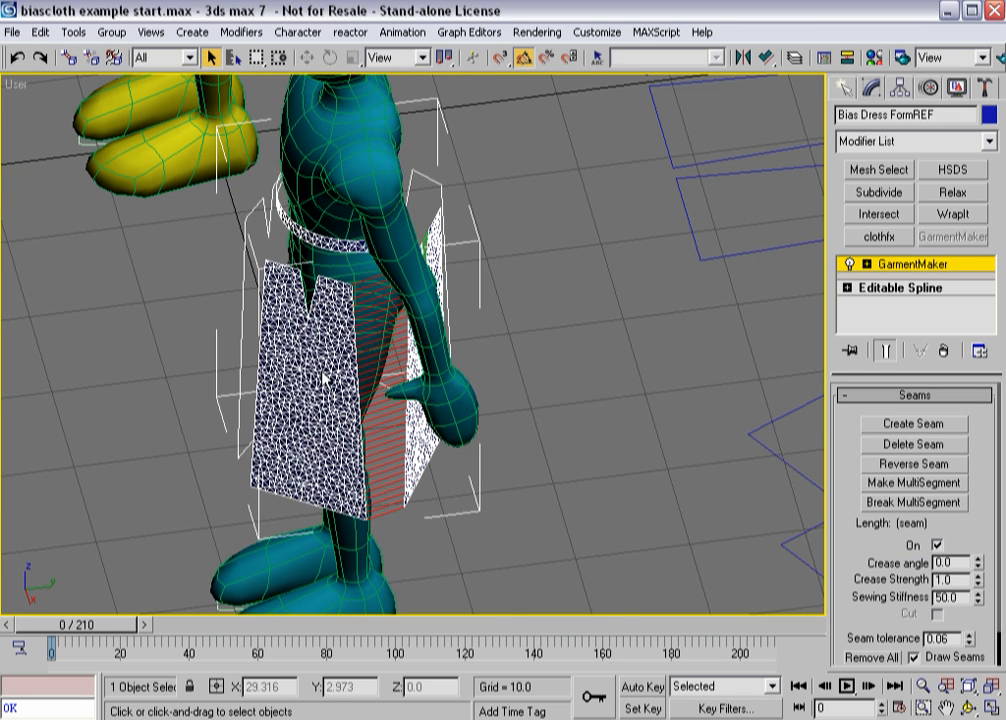
left_click(330, 312)
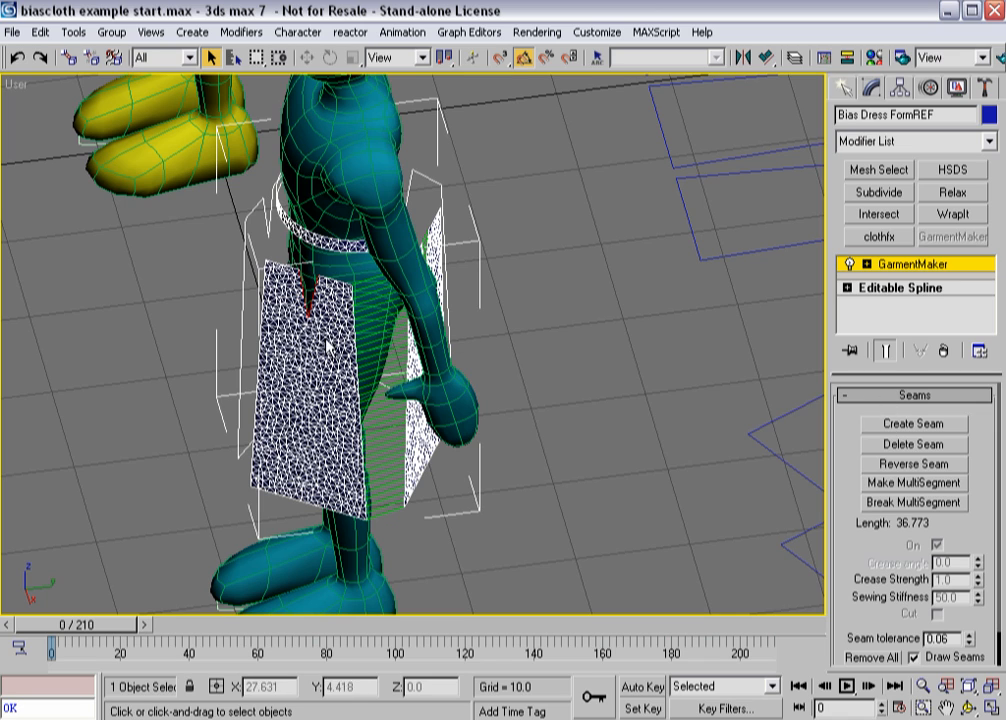
left_click(315, 308)
left_click(311, 300)
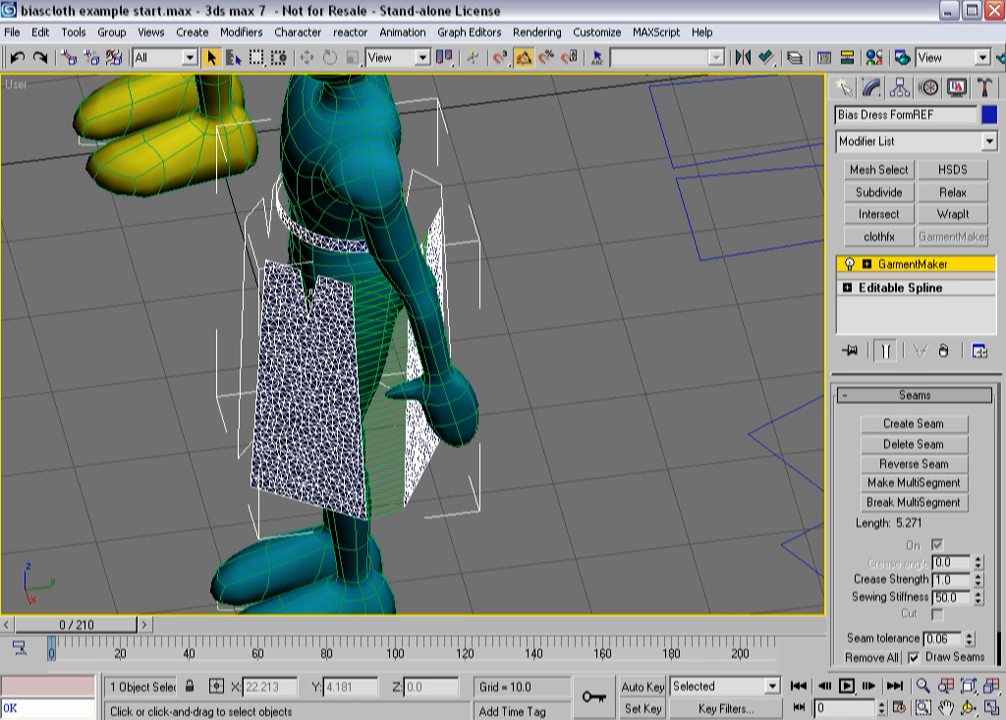
left_click(304, 299, "ctrl")
left_click(885, 430)
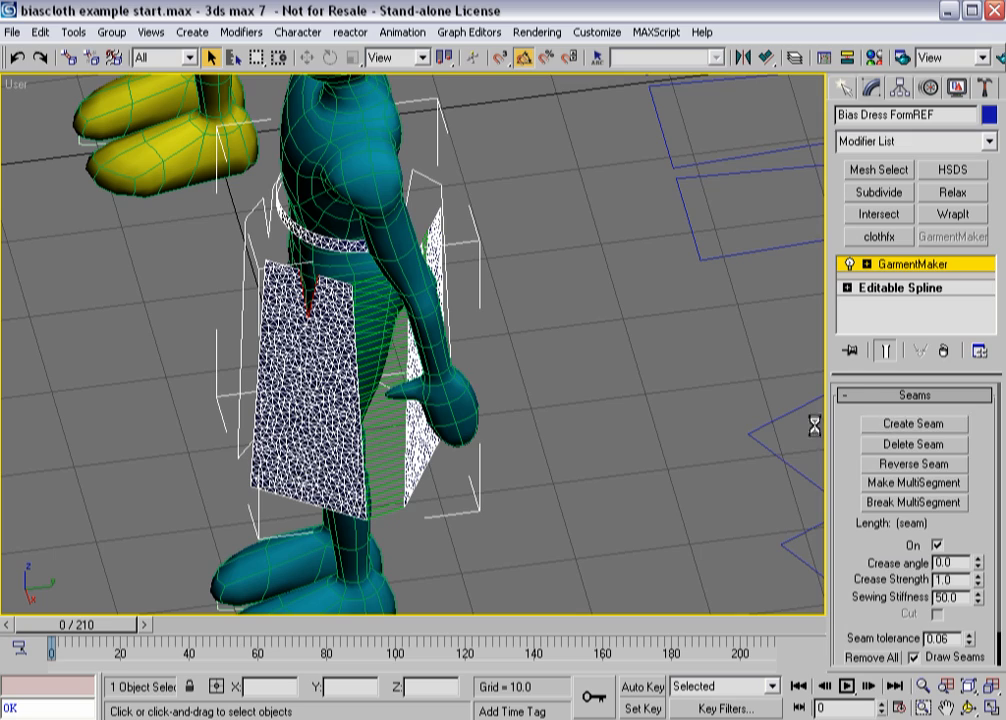
- Create the center front seam between the inner edges of the two front skirt panels
middle_click_drag(225, 440, 314, 484, "alt")
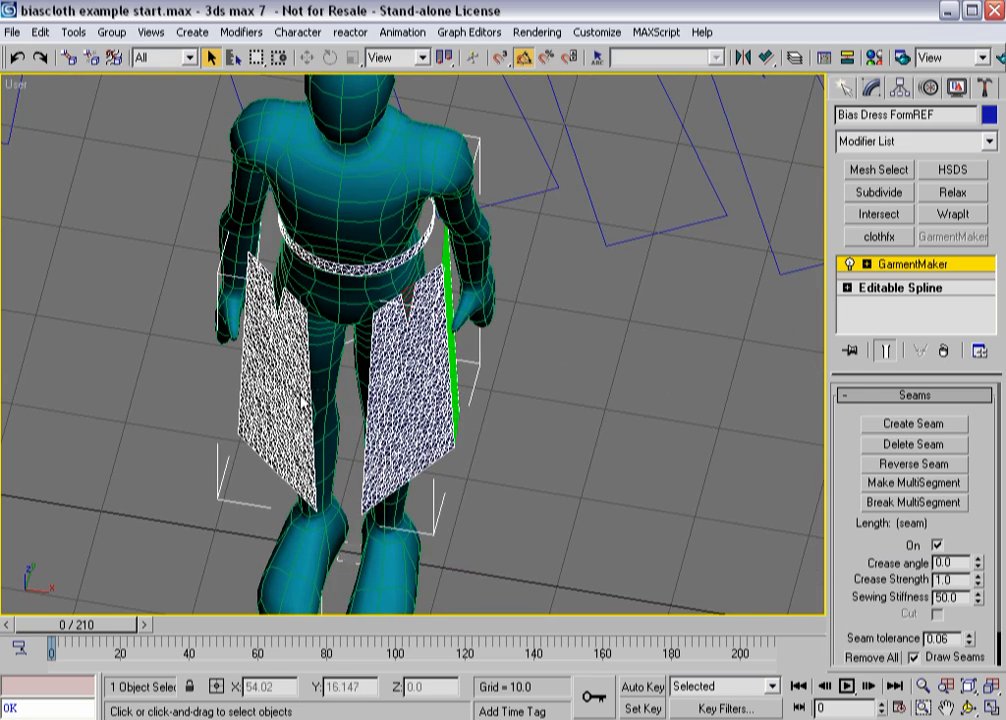
left_click_drag(294, 388, 384, 415)
left_click(873, 428)
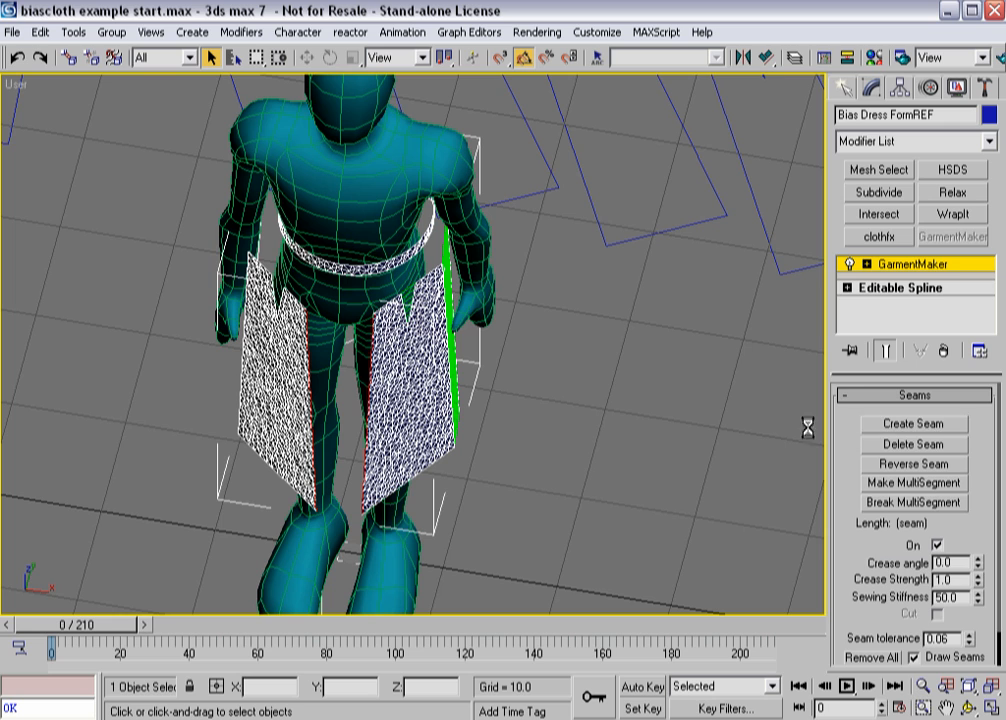
- Create a seam closing the dart on the front-right skirt panel
middle_click_drag(260, 308, 333, 289, "alt")
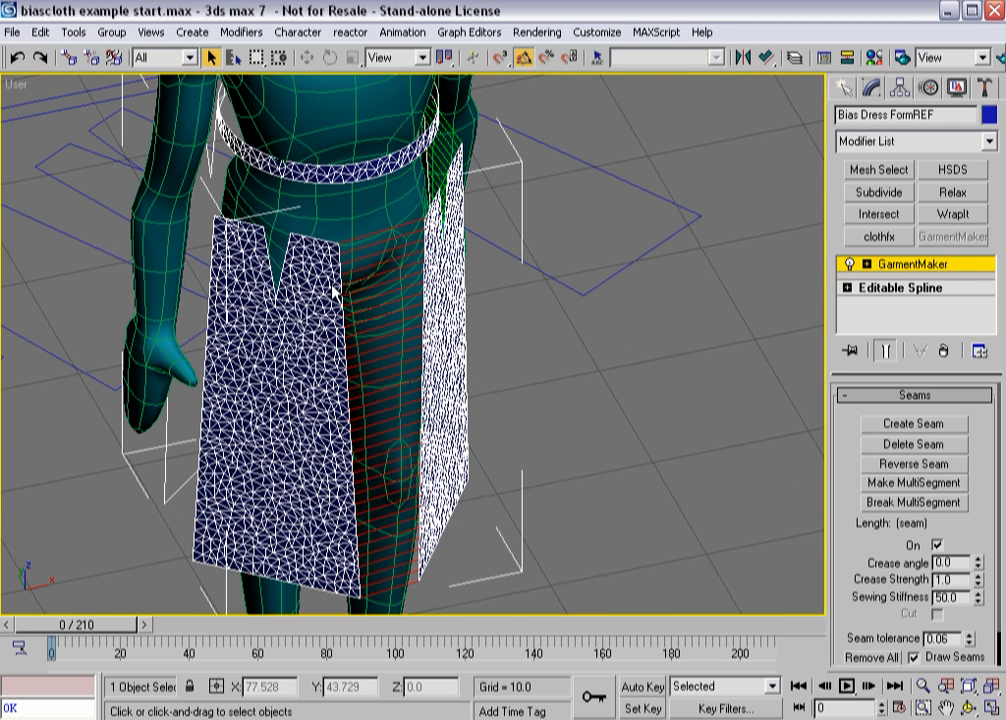
left_click(266, 271)
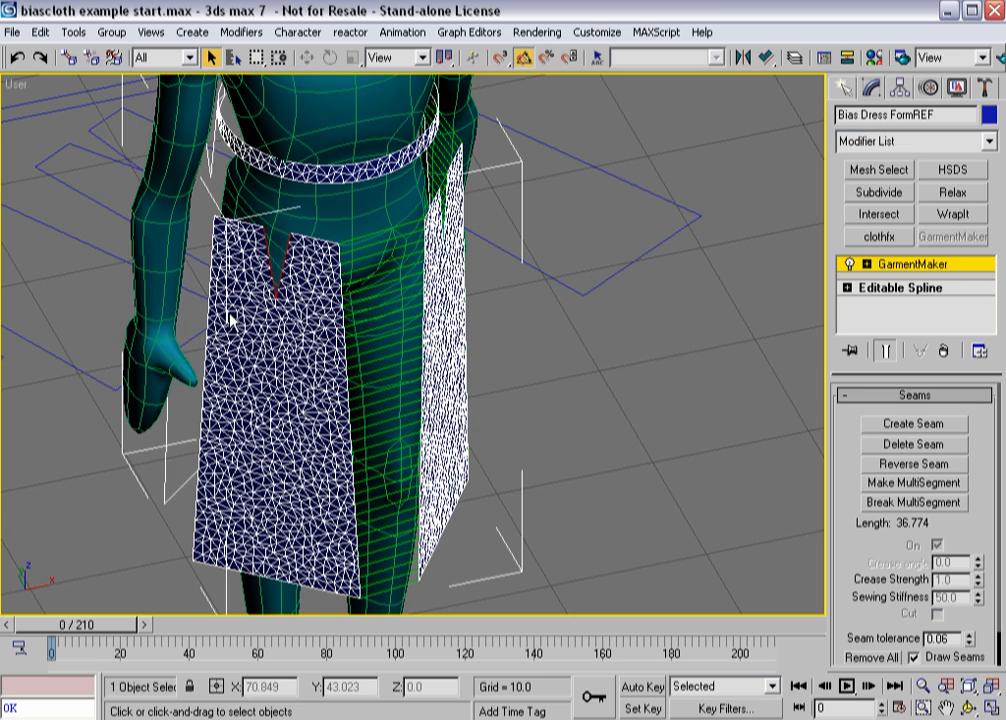
middle_click_drag(230, 318, 278, 395, "alt")
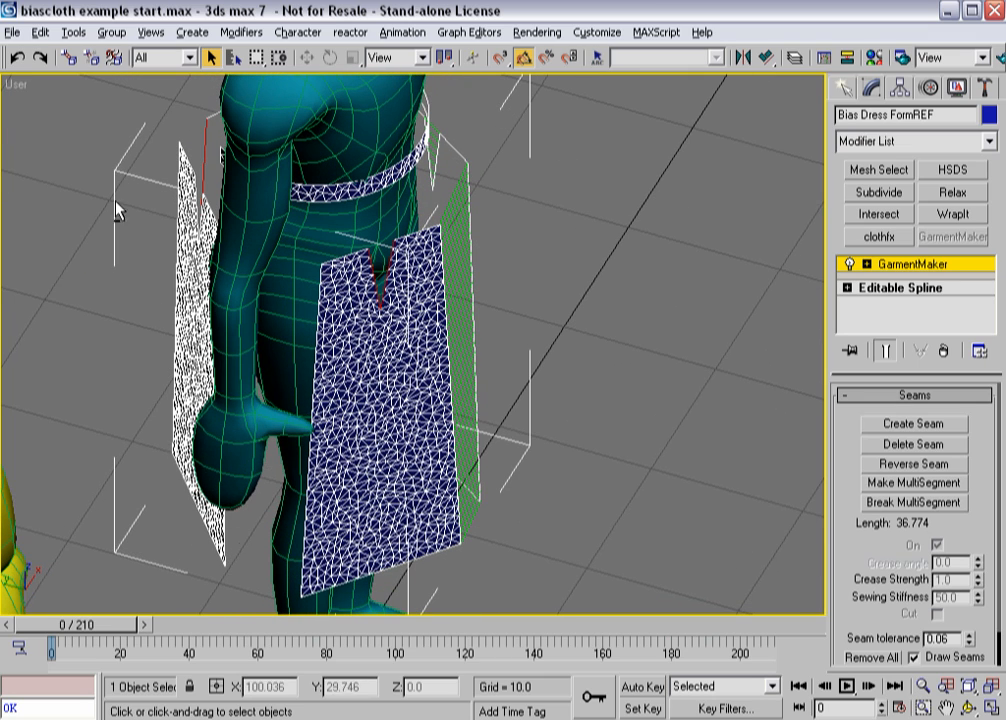
left_click(221, 279)
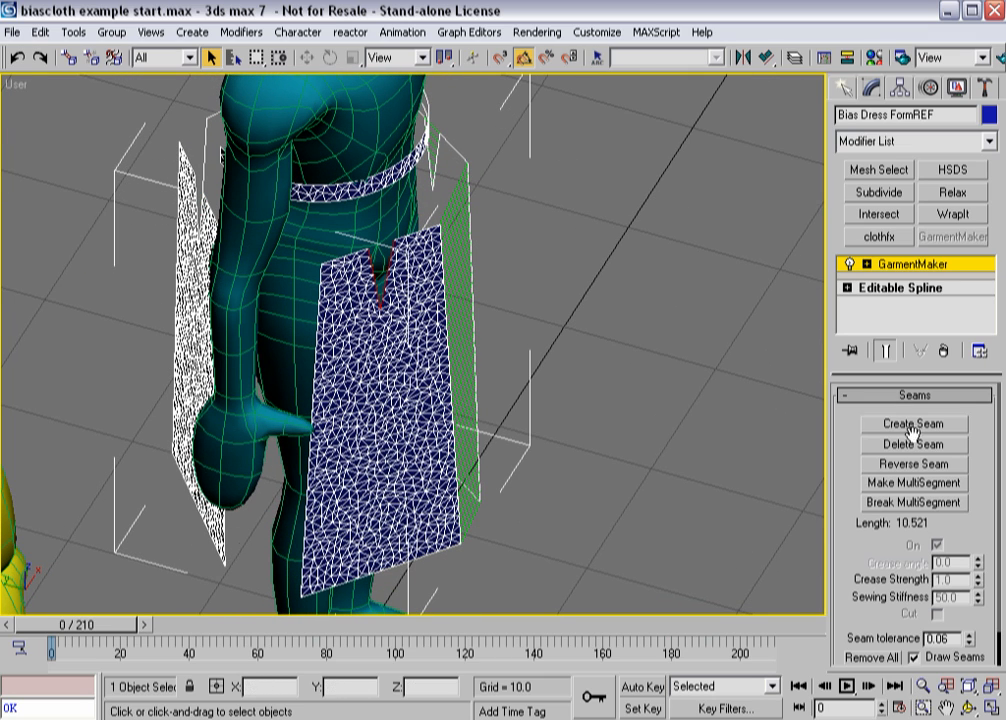
left_click(714, 410)
- Create the side seam joining the front-right and back-right skirt panels at the figure's right hip
middle_click_drag(275, 465, 268, 557, "alt")
left_click(254, 548)
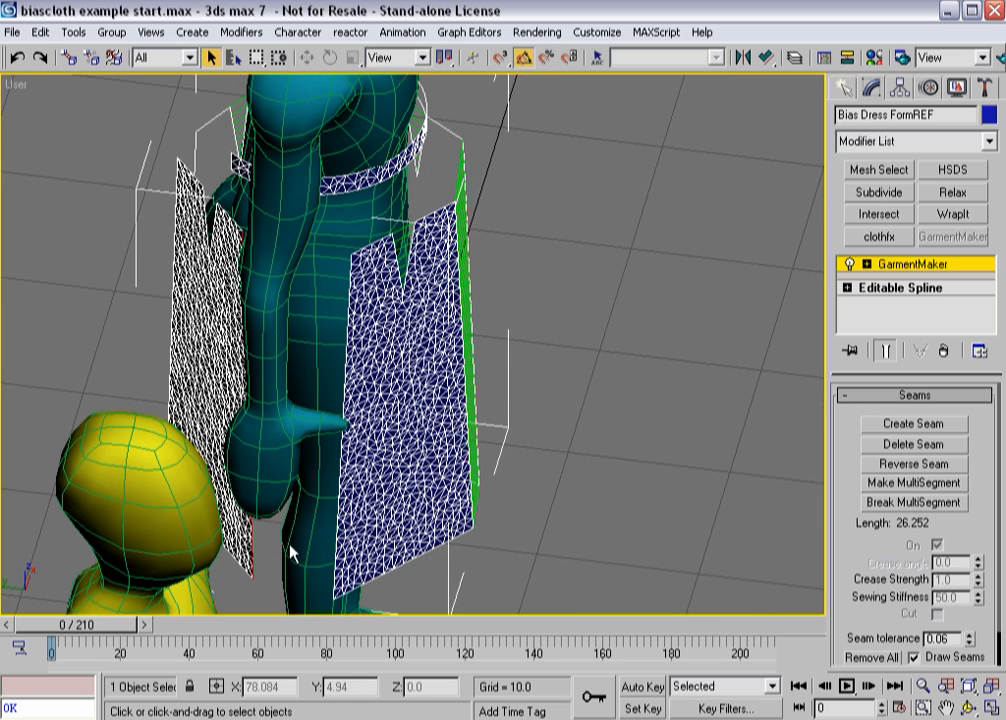
left_click(333, 540, "ctrl")
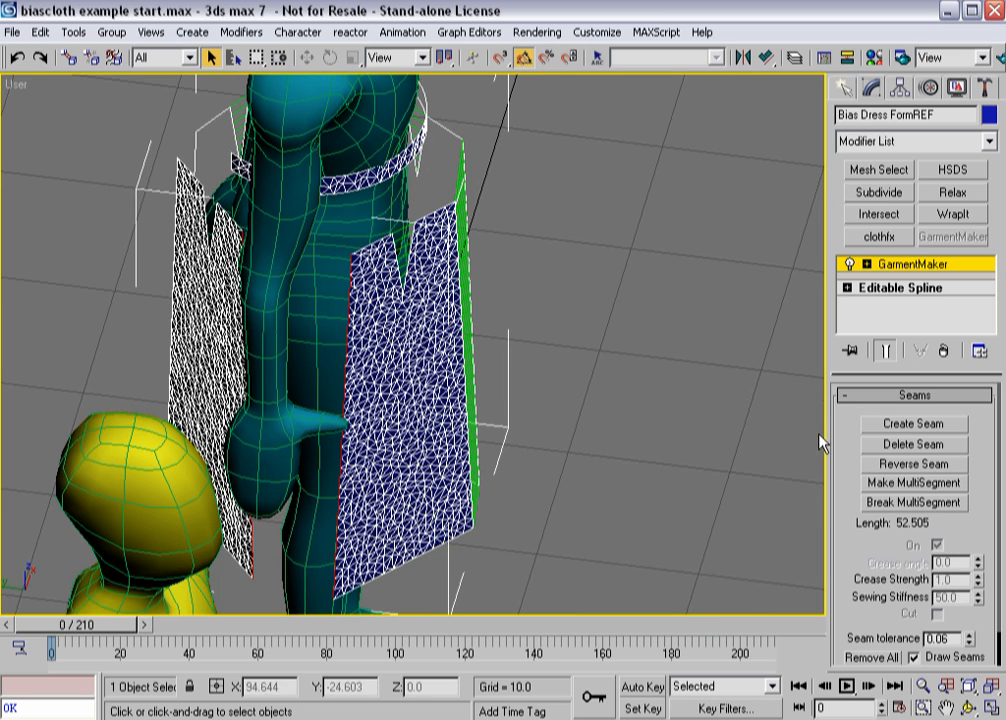
left_click(905, 425)
- Create a seam closing the dart on the back-right skirt panel
middle_click_drag(254, 400, 303, 313, "alt")
left_click(299, 308)
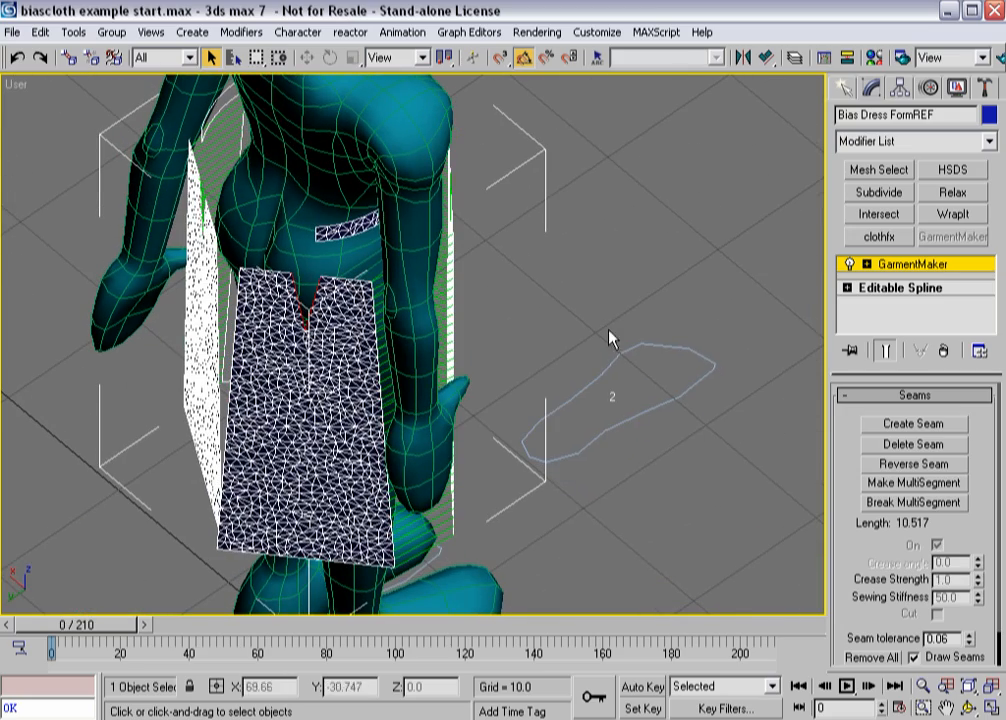
left_click(873, 423)
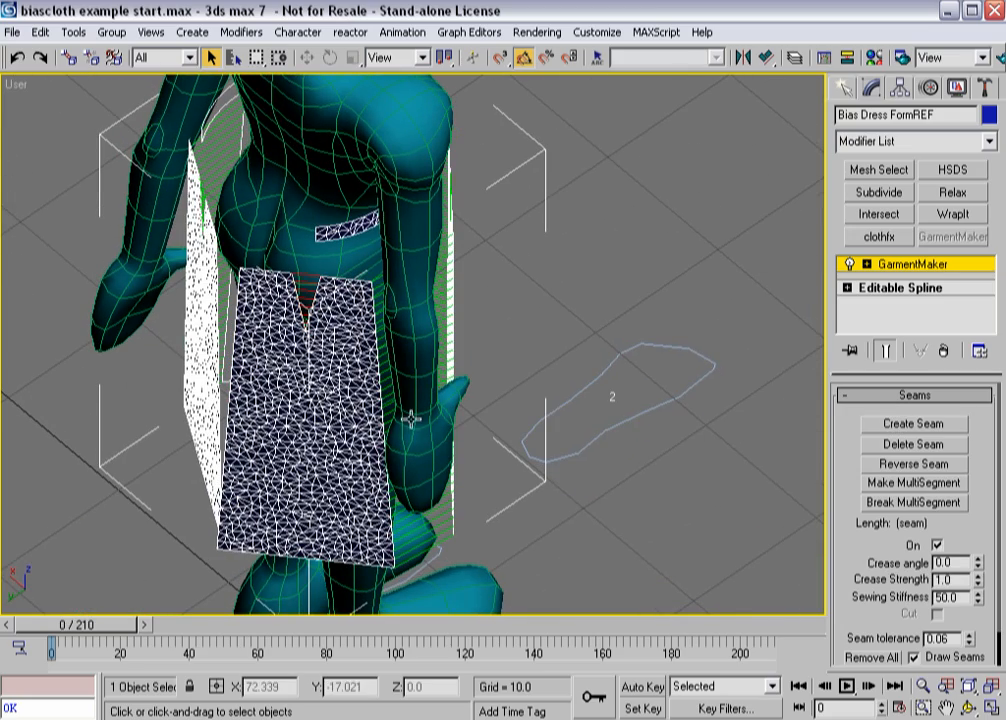
- Select the top-edge segments on both sides of the dart on the back-left and front-left skirt panels
middle_click_drag(410, 420, 300, 390, "alt")
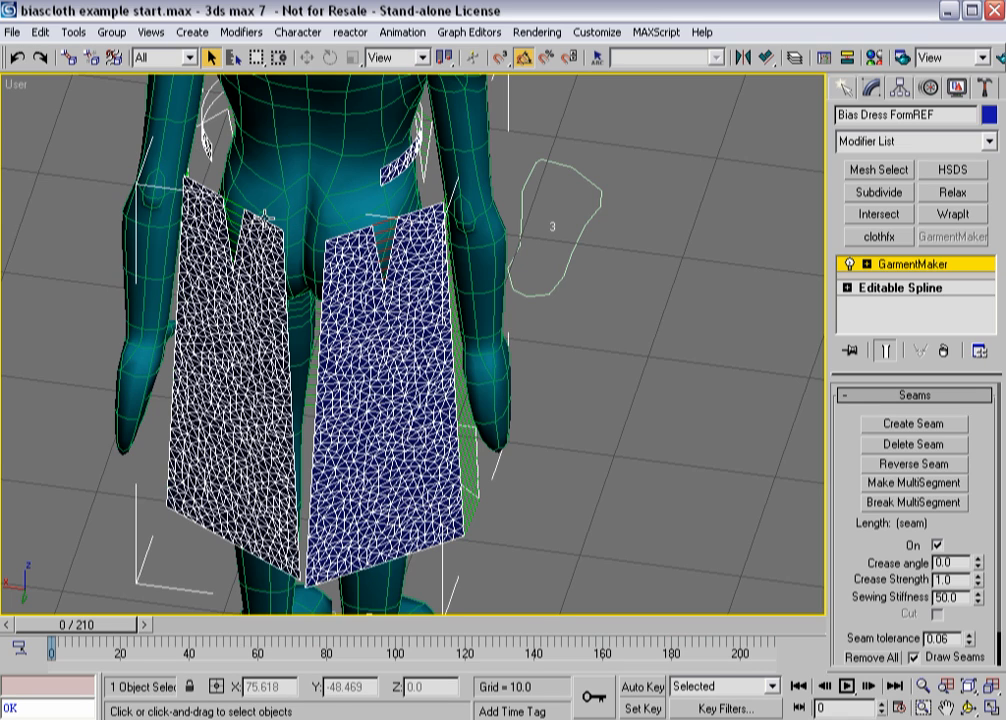
left_click(218, 207)
left_click(201, 188)
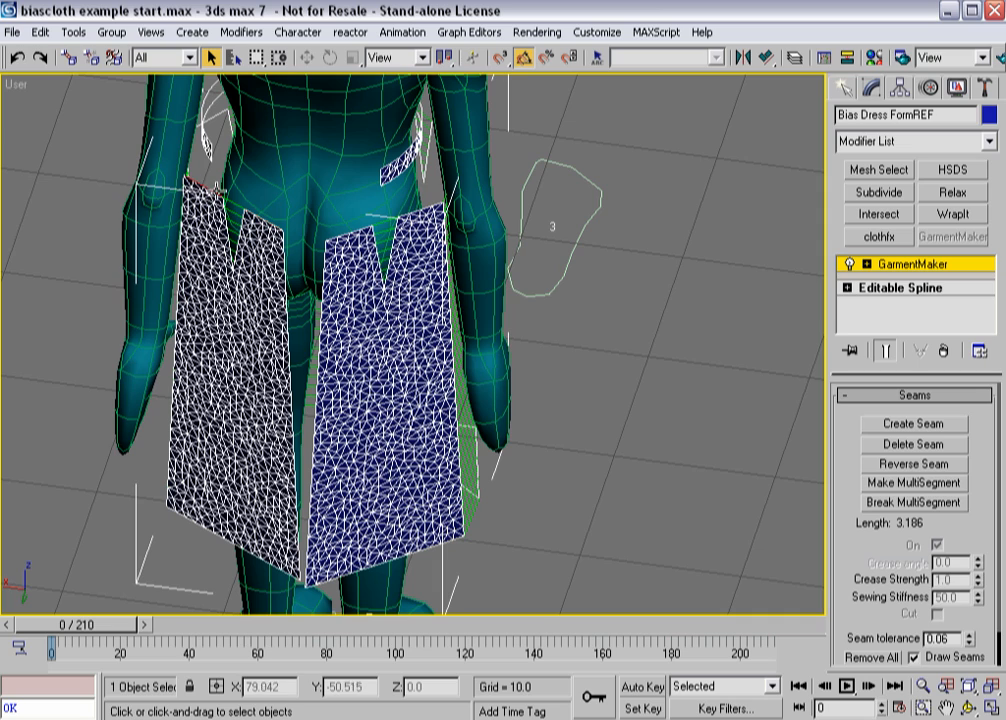
left_click(265, 214)
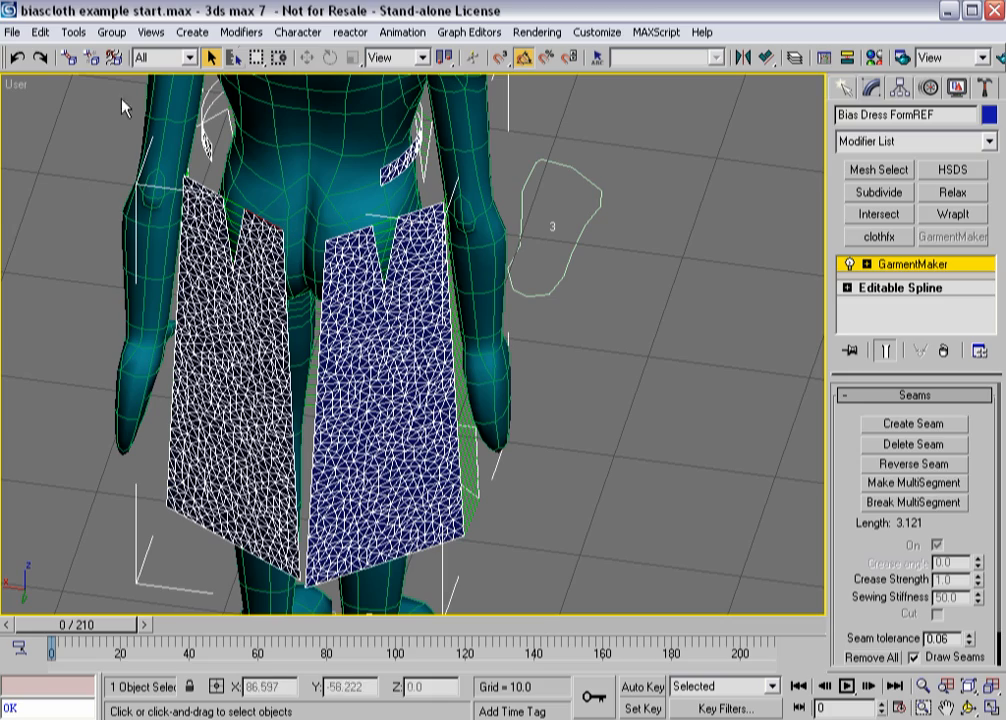
left_click(207, 206)
middle_click_drag(198, 226, 290, 257, "alt")
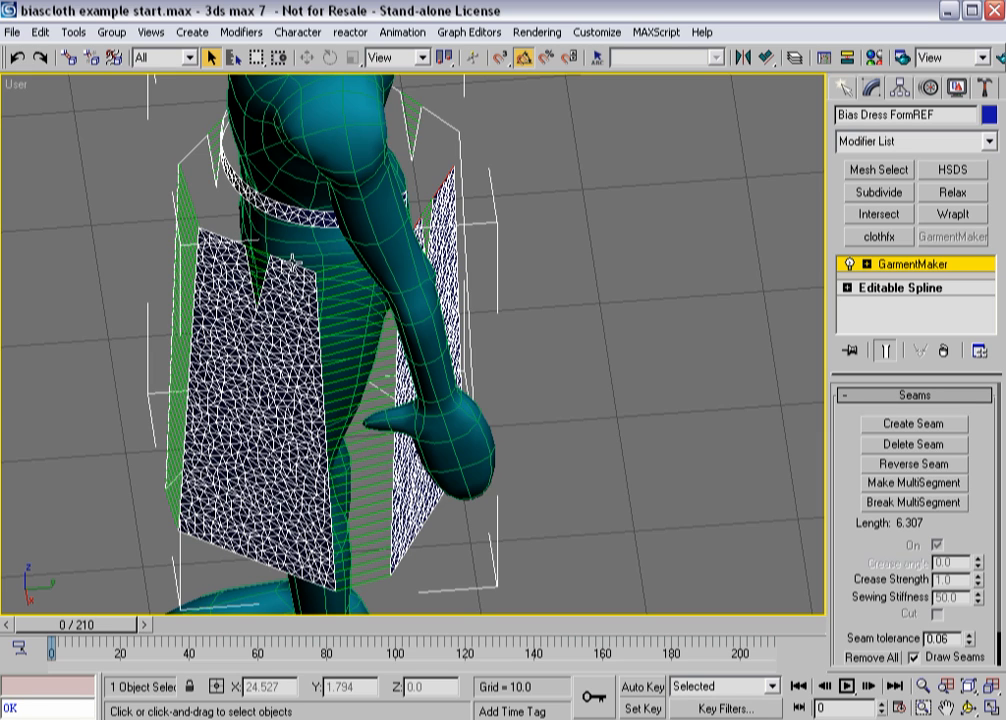
left_click(293, 262)
left_click(179, 197)
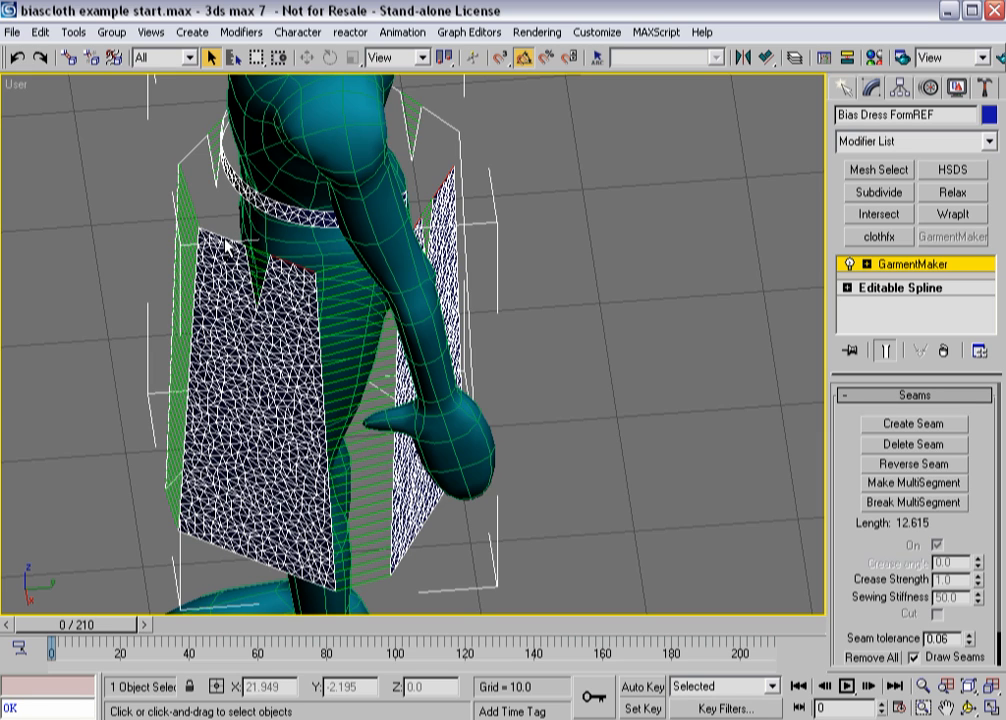
- Add the top-edge segments on both sides of the dart on the front-right and back-right skirt panels to the selection
middle_click_drag(155, 208, 310, 269, "alt")
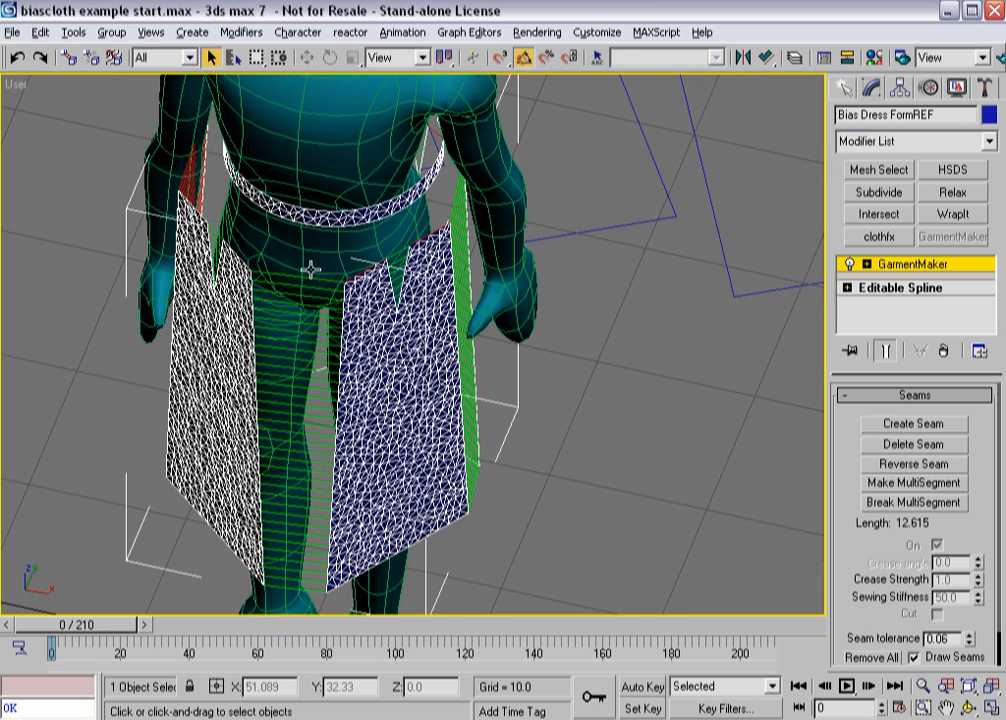
left_click(186, 207)
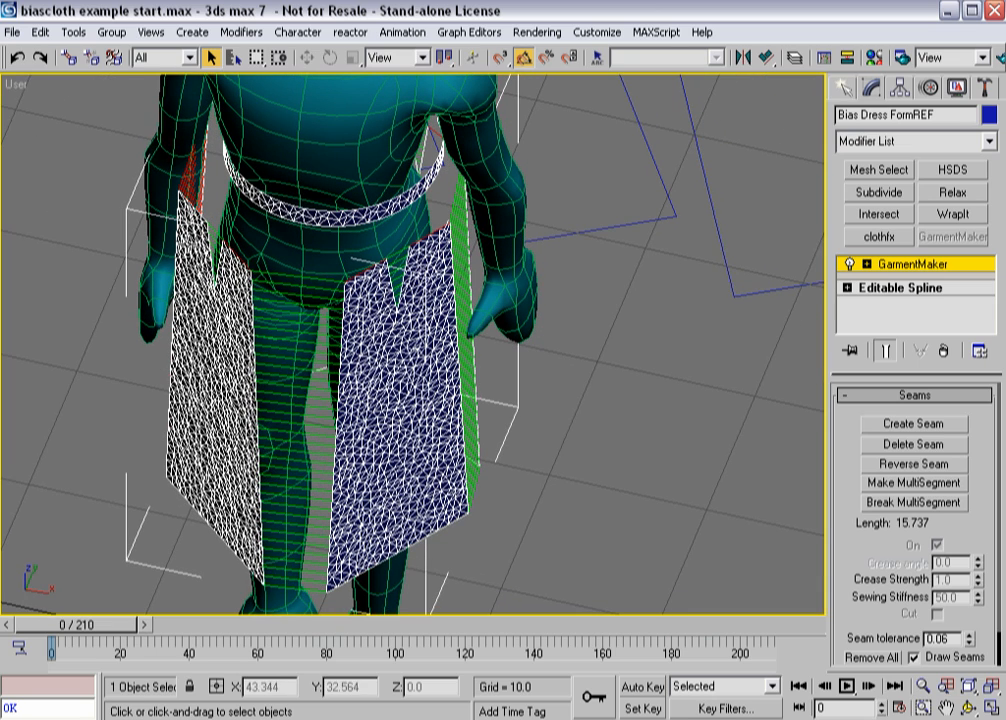
middle_click_drag(172, 238, 240, 252, "alt")
left_click(211, 246)
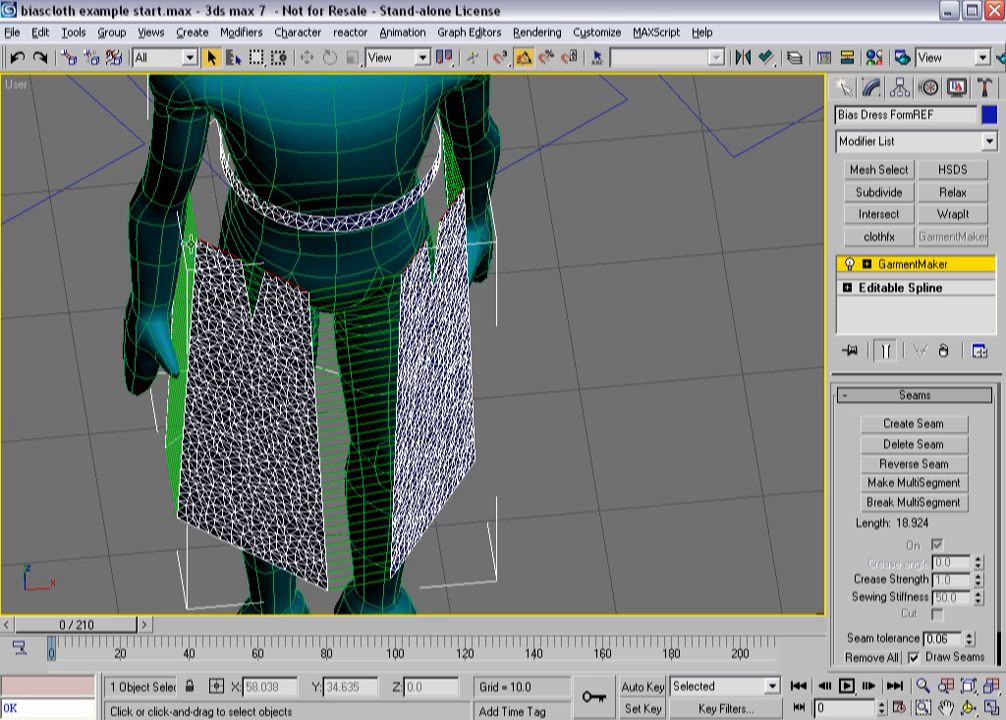
middle_click_drag(170, 278, 323, 281, "alt")
left_click(287, 270)
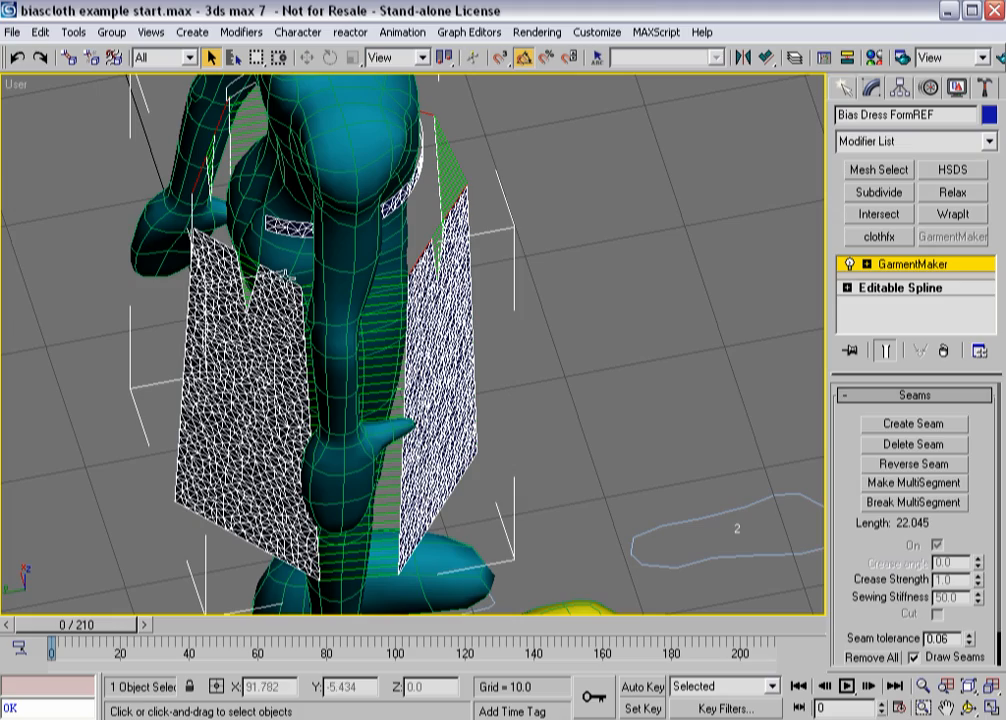
left_click(178, 218)
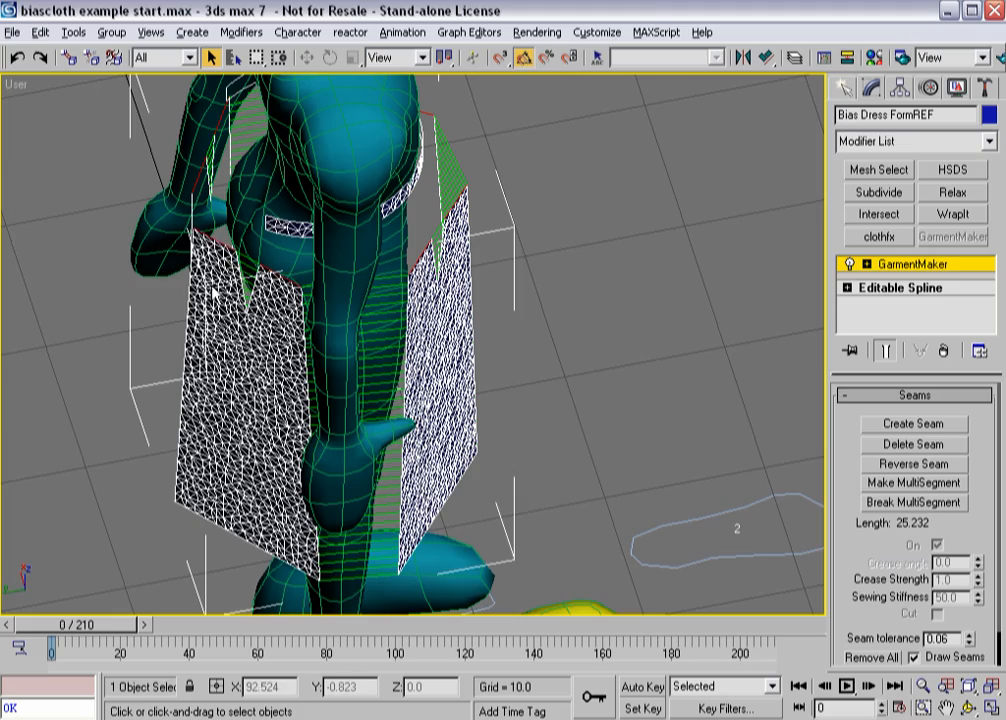
- Add the waistband's lower edge to the selection and try to seam it to the skirt panels' top edges
middle_click_drag(180, 230, 308, 287, "alt")
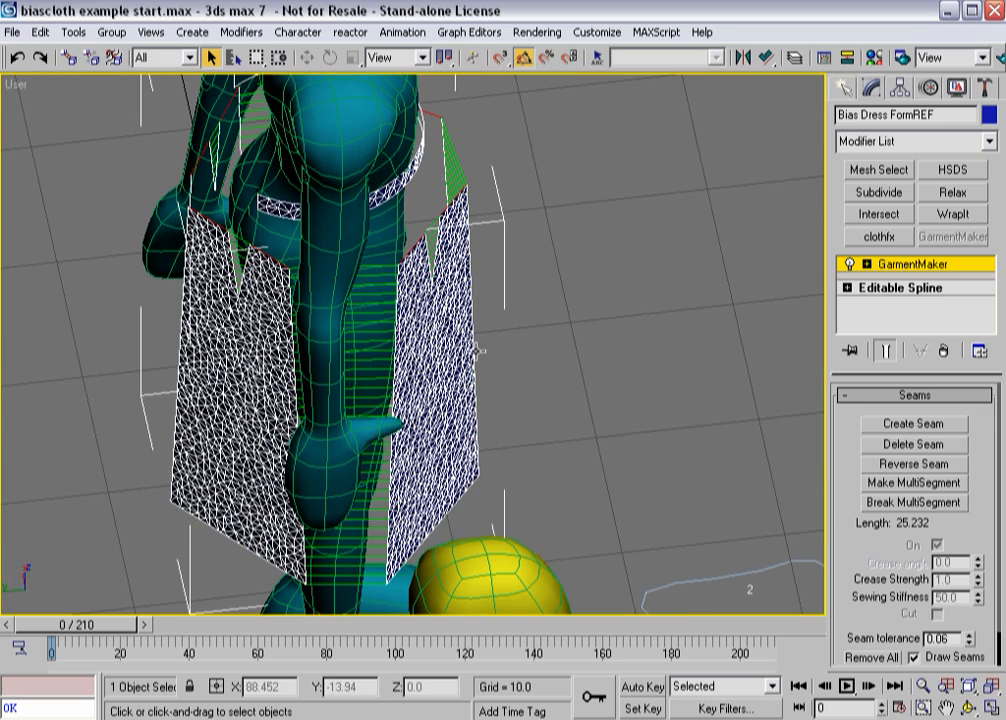
middle_click_drag(300, 324, 379, 330, "alt")
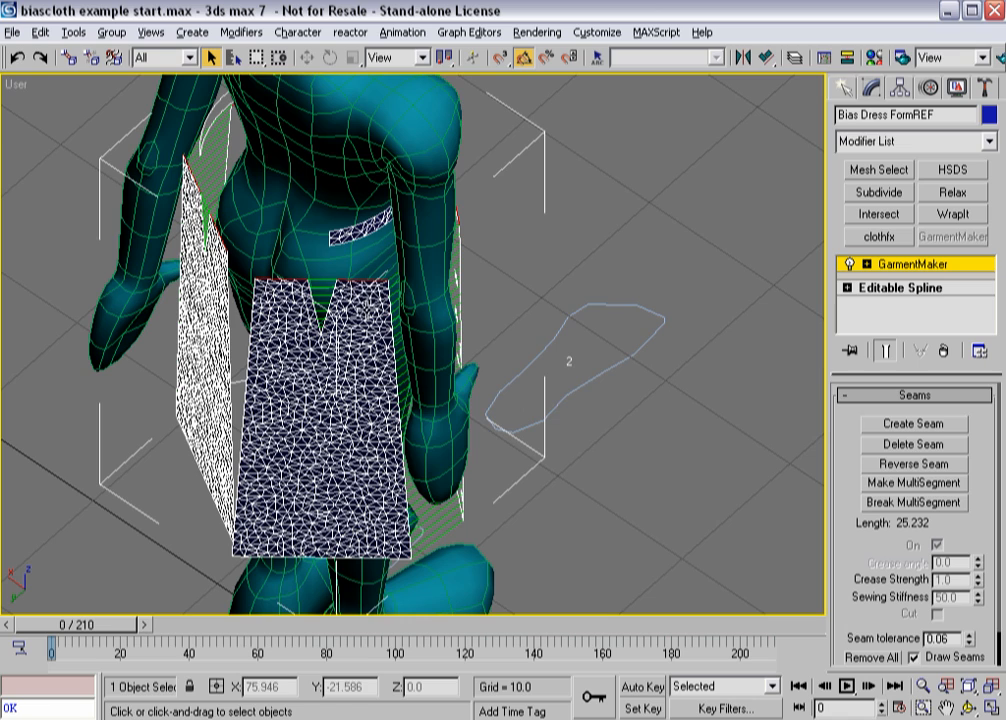
left_click(352, 246)
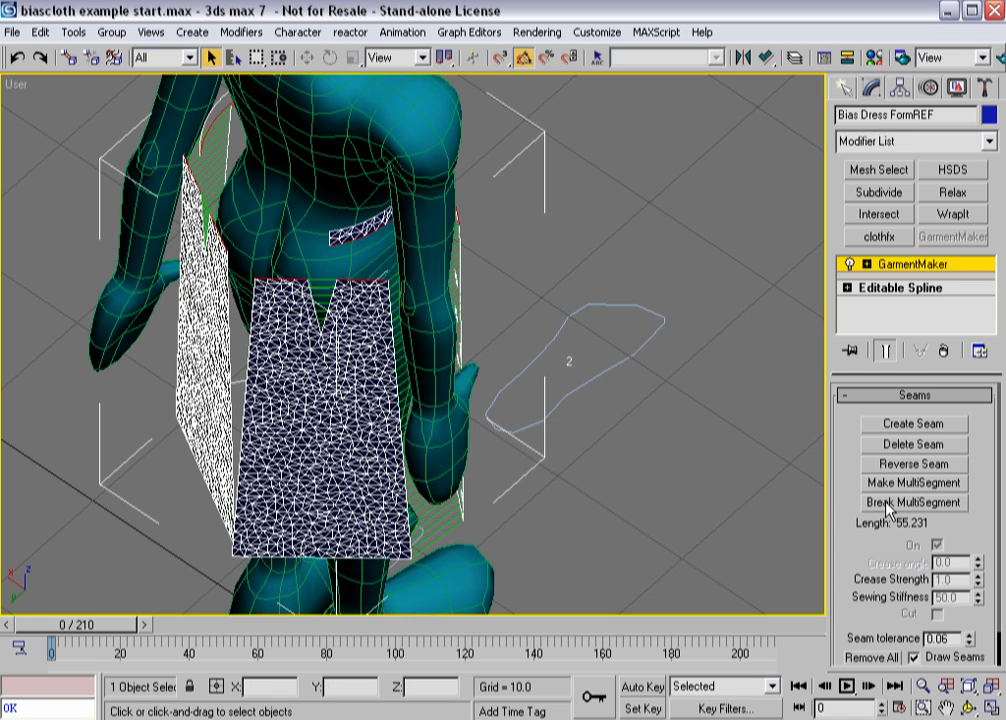
left_click(887, 424)
left_click(534, 421)
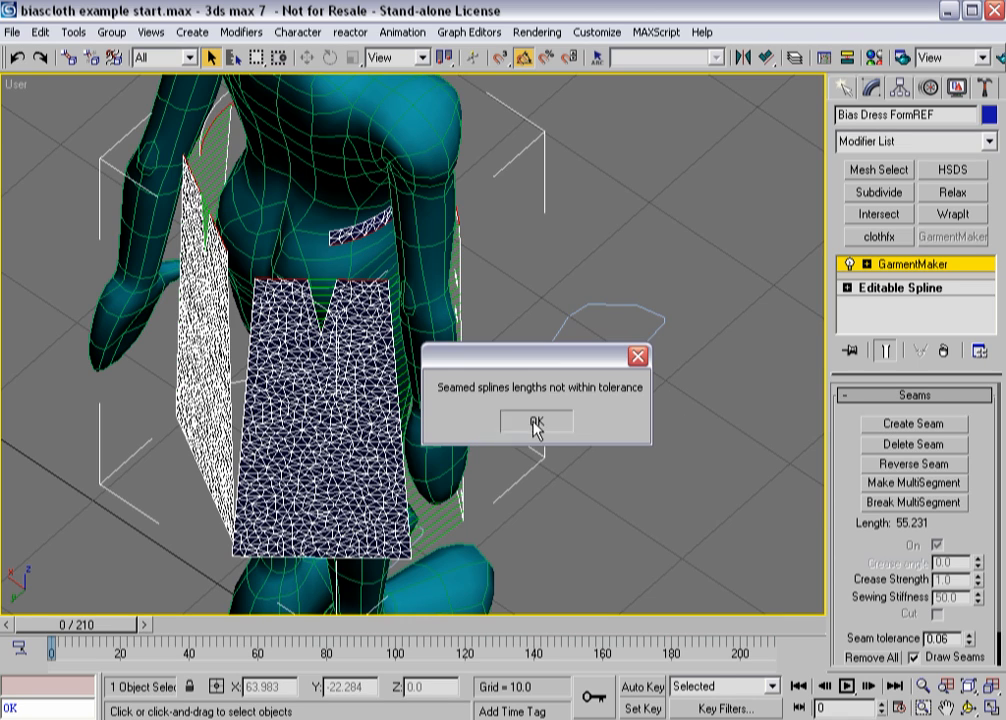
- Set the seam tolerance to 0.87 and create the seam joining the waistband to the four skirt panels
scroll(968, 558, "down", 1)
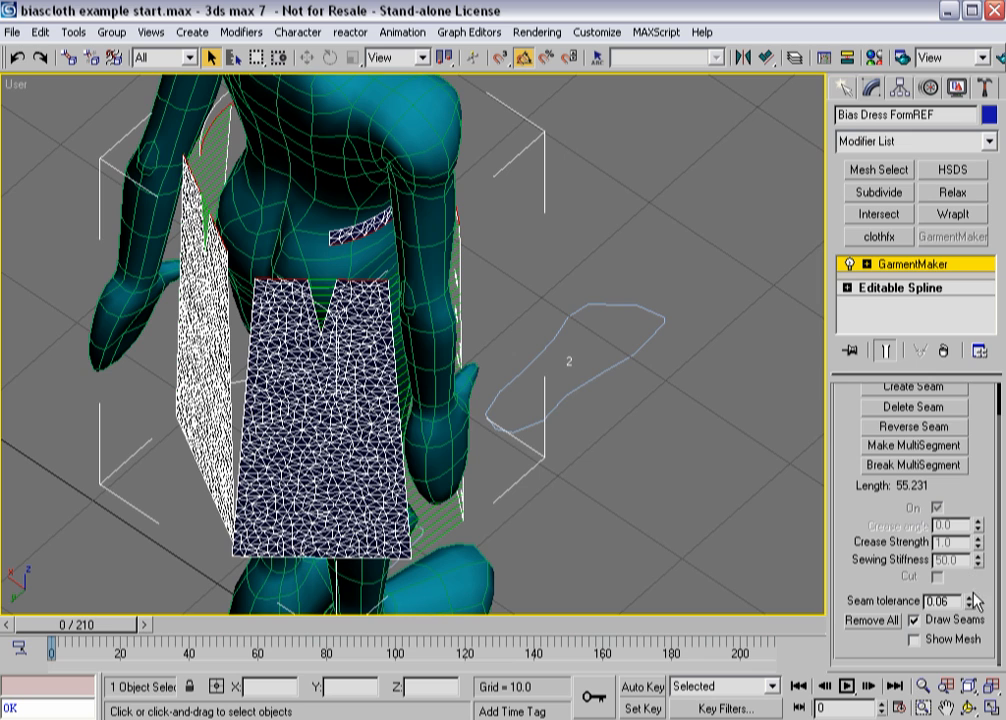
left_click_drag(969, 601, 969, 519)
left_click_drag(984, 475, 986, 589)
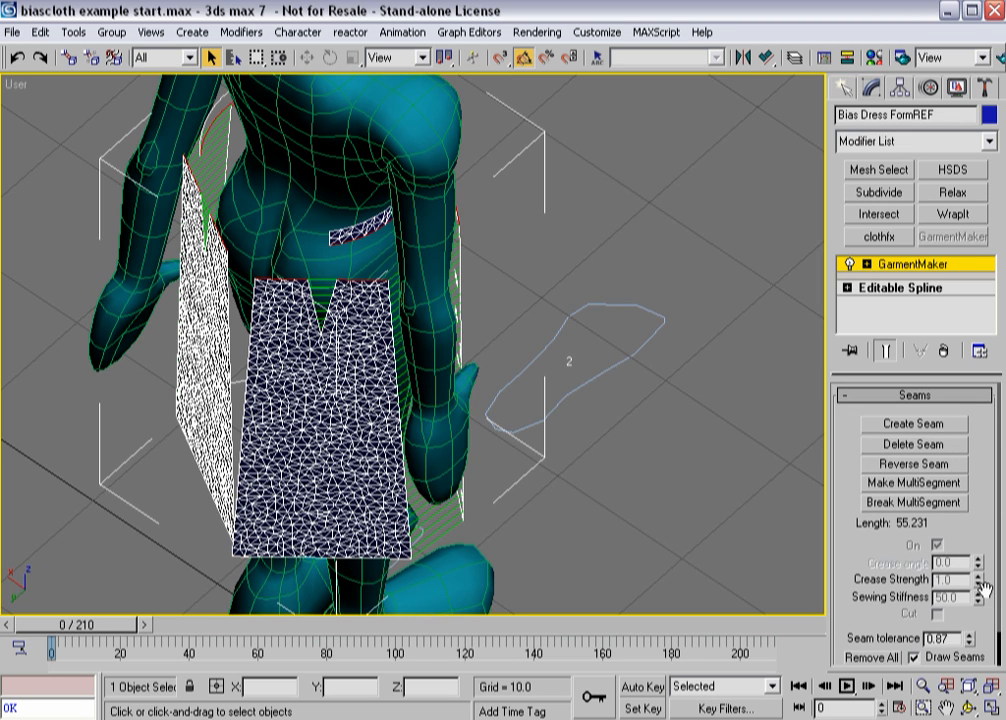
left_click(914, 427)
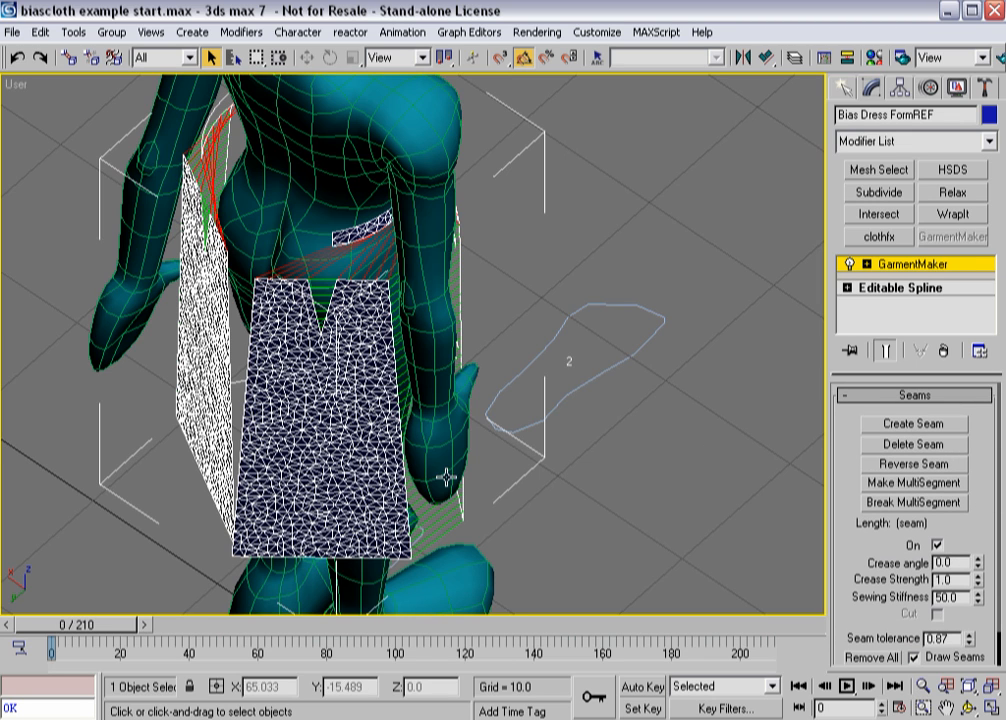
- Create the center back seam between the inner edges of the two back skirt panels
middle_click_drag(439, 465, 373, 384, "alt")
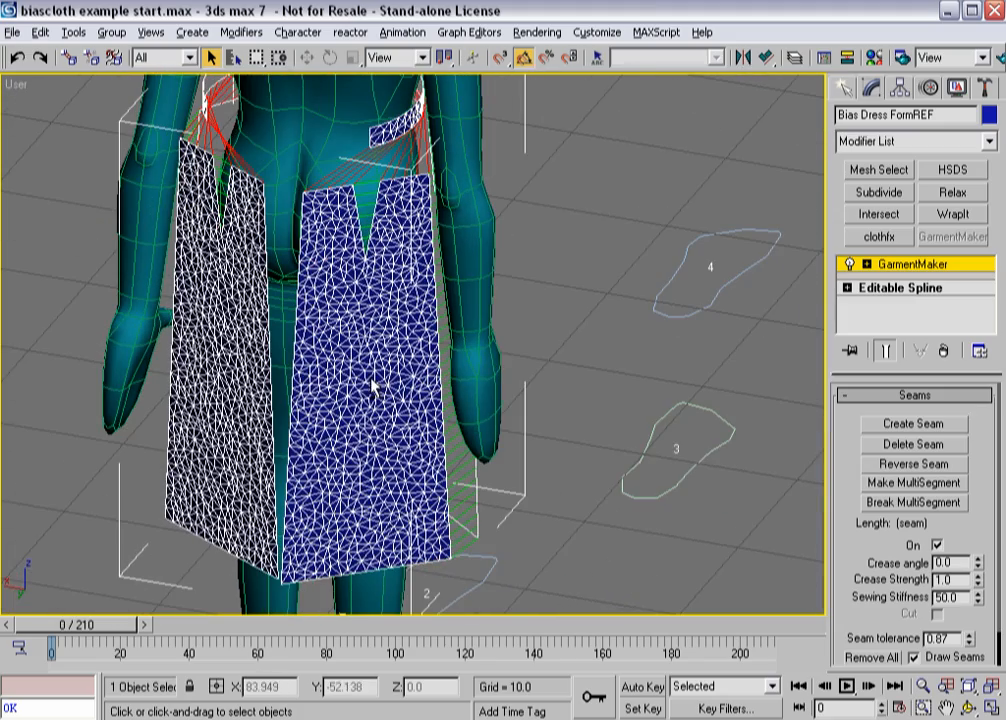
left_click(269, 335)
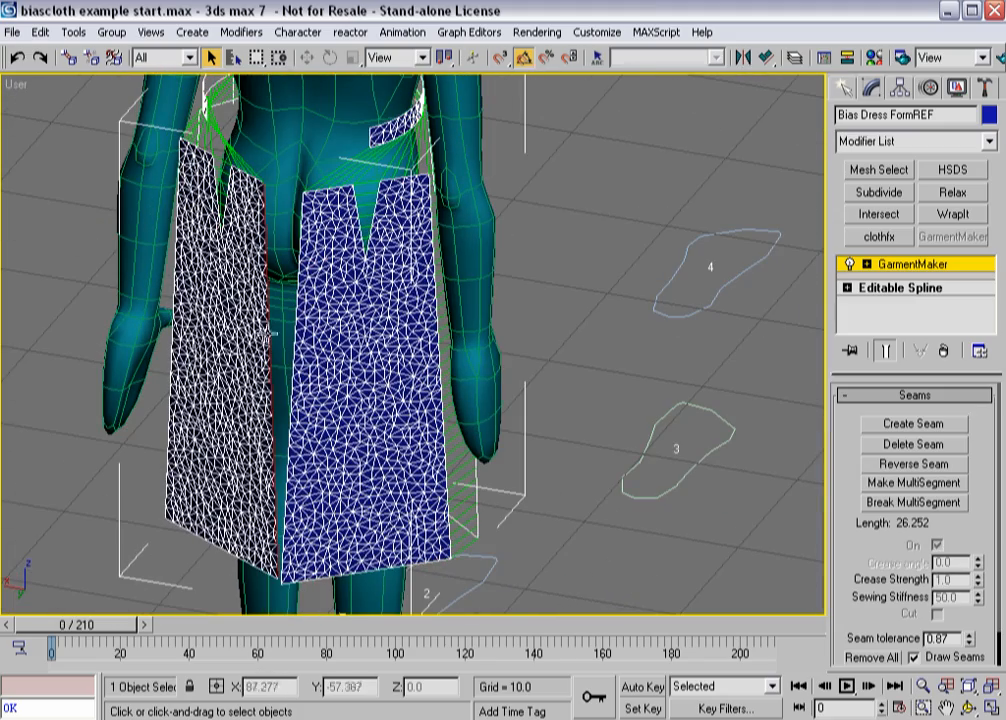
left_click(292, 365, "ctrl")
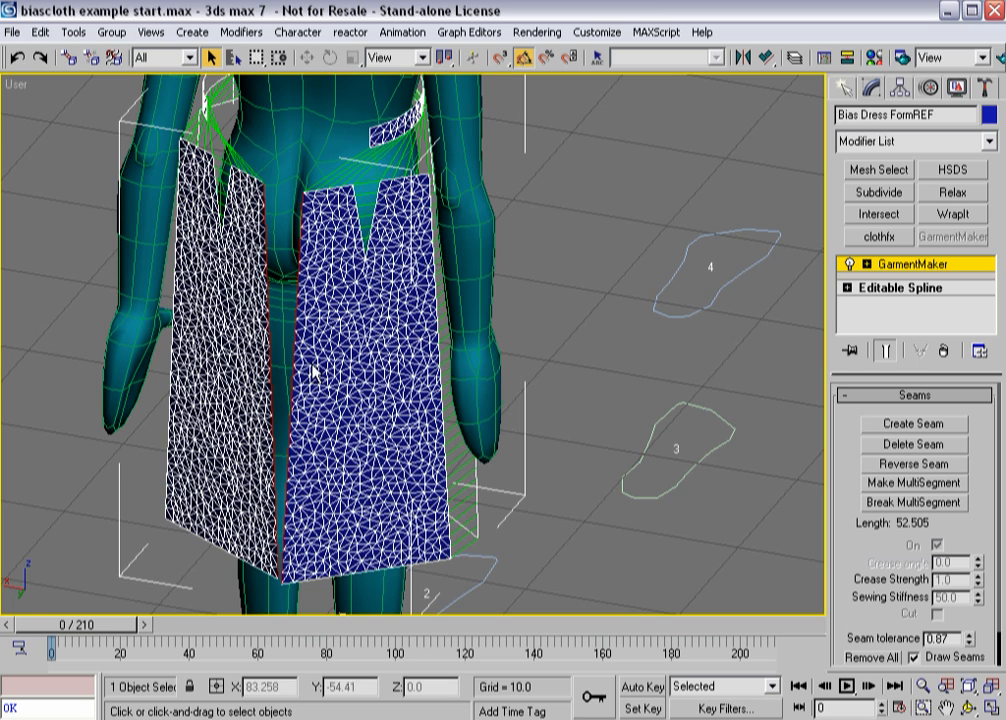
left_click(887, 428)
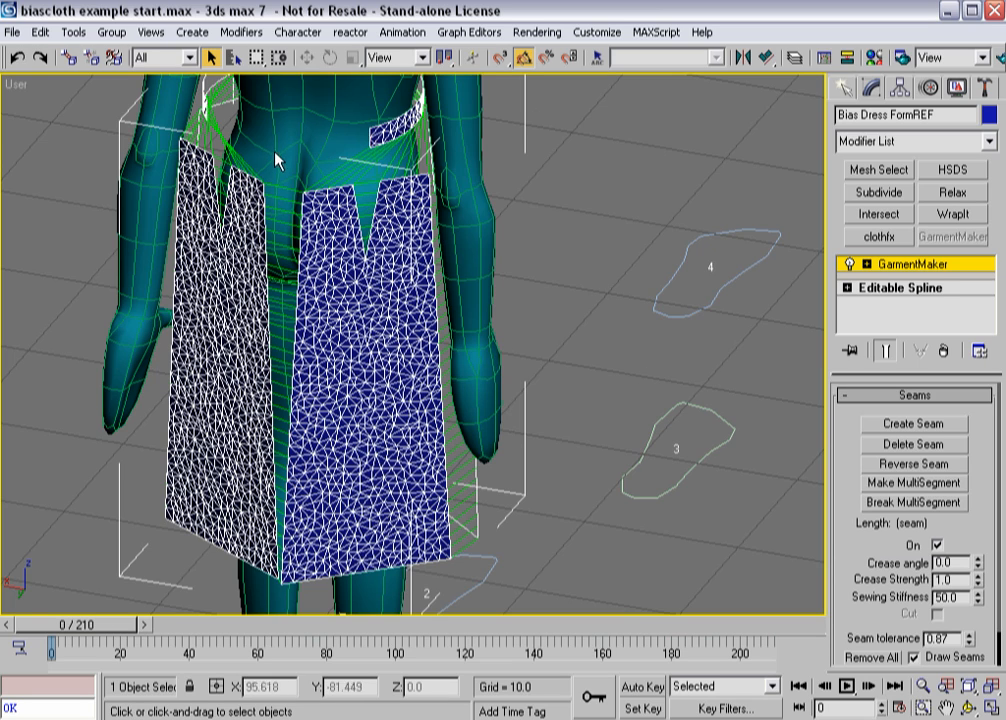
- Create a seam joining the two short ends of the waistband at the figure's back
left_click(366, 137)
middle_click_drag(254, 186, 285, 178, "alt")
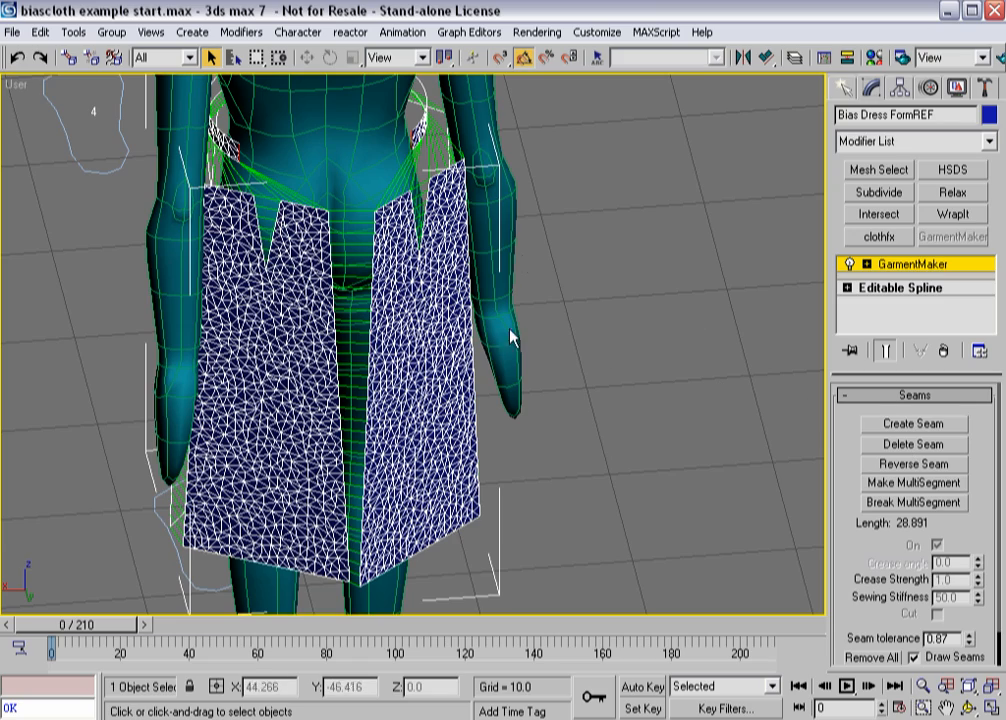
middle_click_drag(346, 341, 272, 355, "alt")
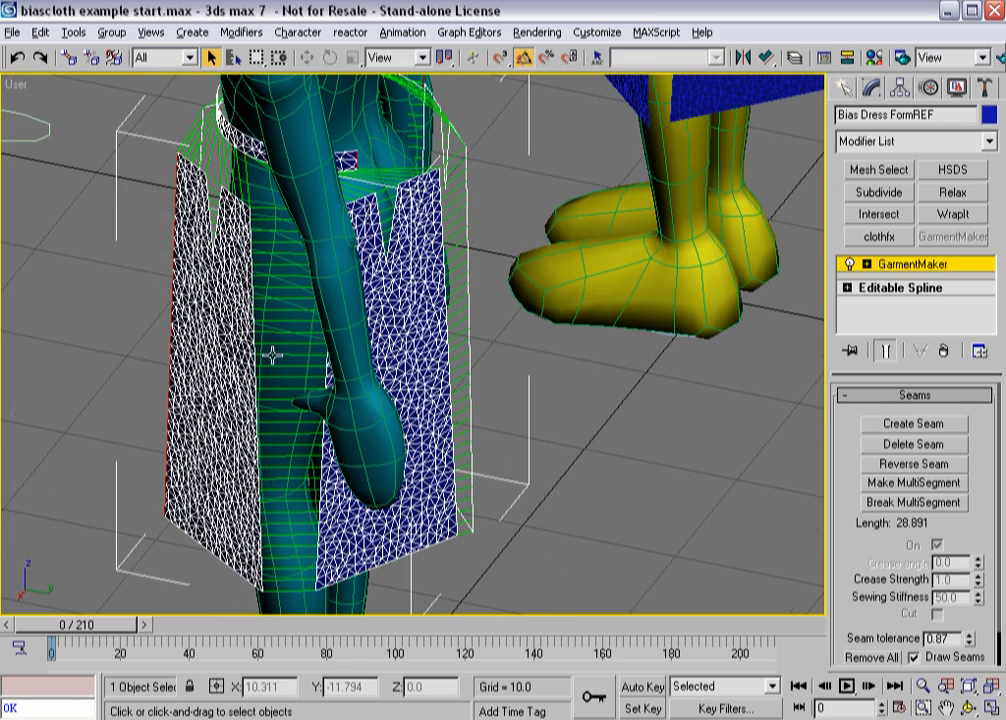
left_click(165, 268)
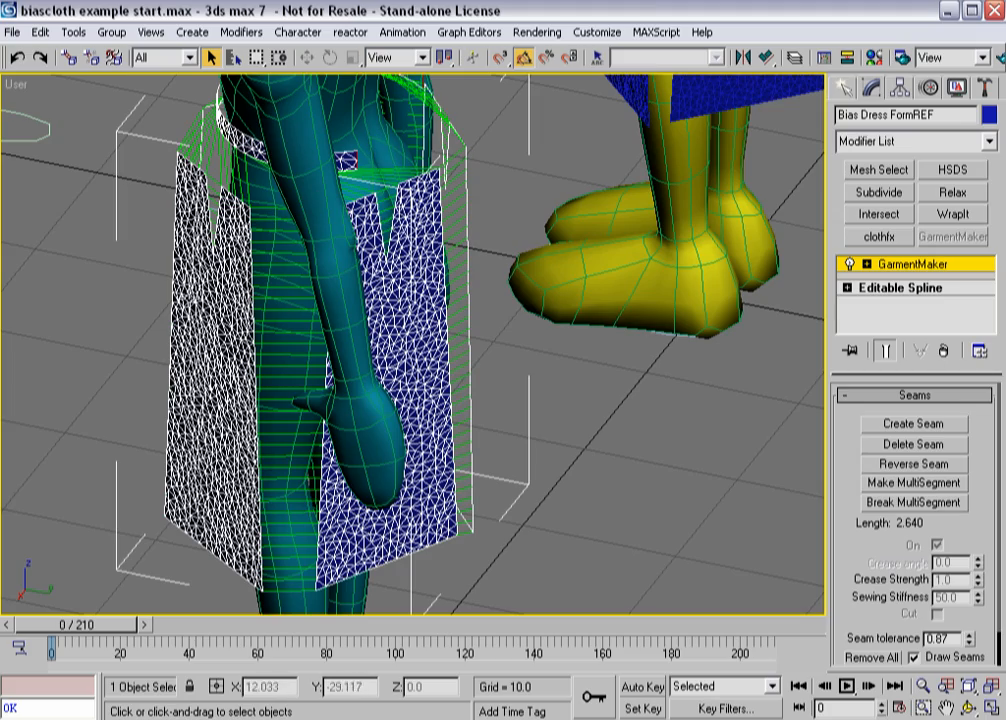
middle_click_drag(143, 274, 113, 333, "alt")
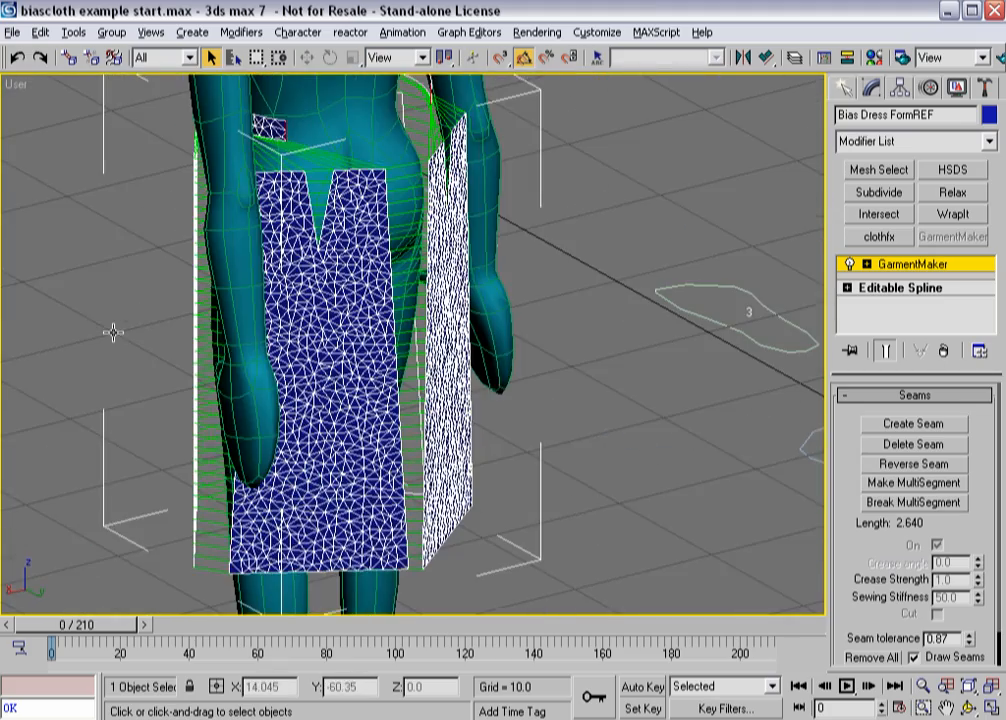
left_click(871, 424)
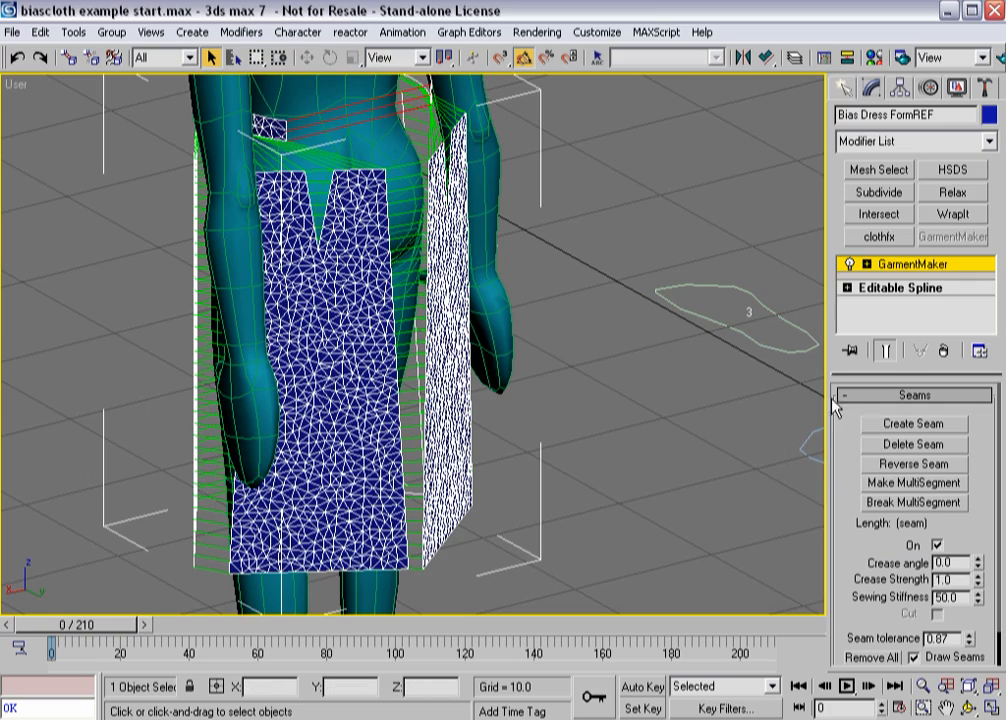
- Return from the Seams level to the GarmentMaker object level and deselect the garment
left_click(892, 266)
middle_click_drag(447, 418, 631, 385, "alt")
scroll(630, 385, "down", 2)
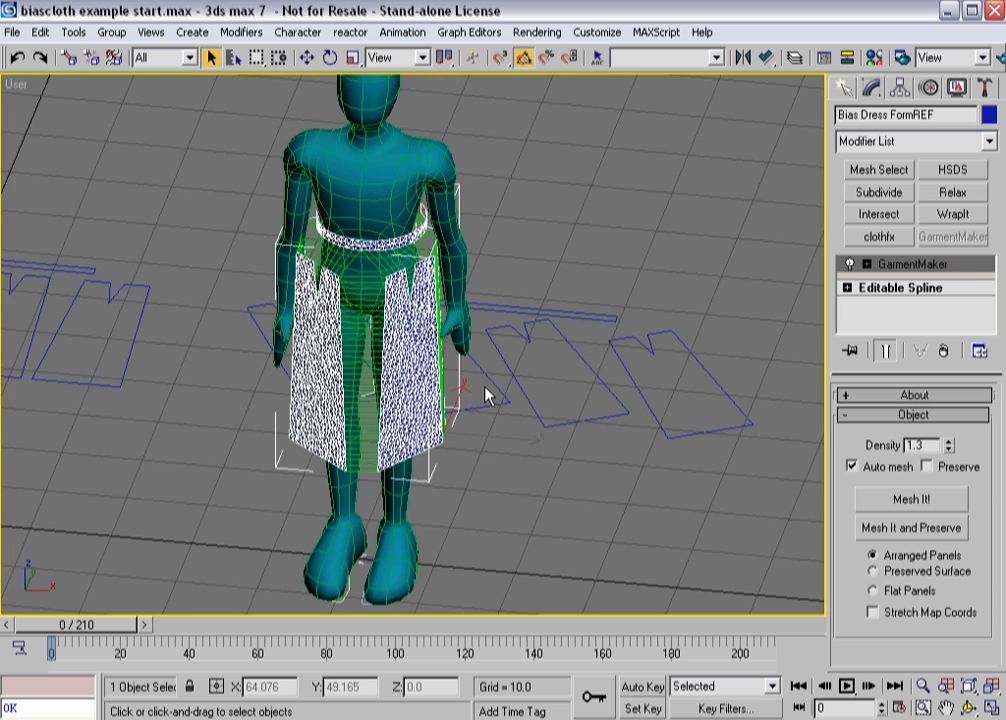
middle_click_drag(369, 376, 460, 377)
scroll(350, 393, "down", 2)
key("ctrl+s")
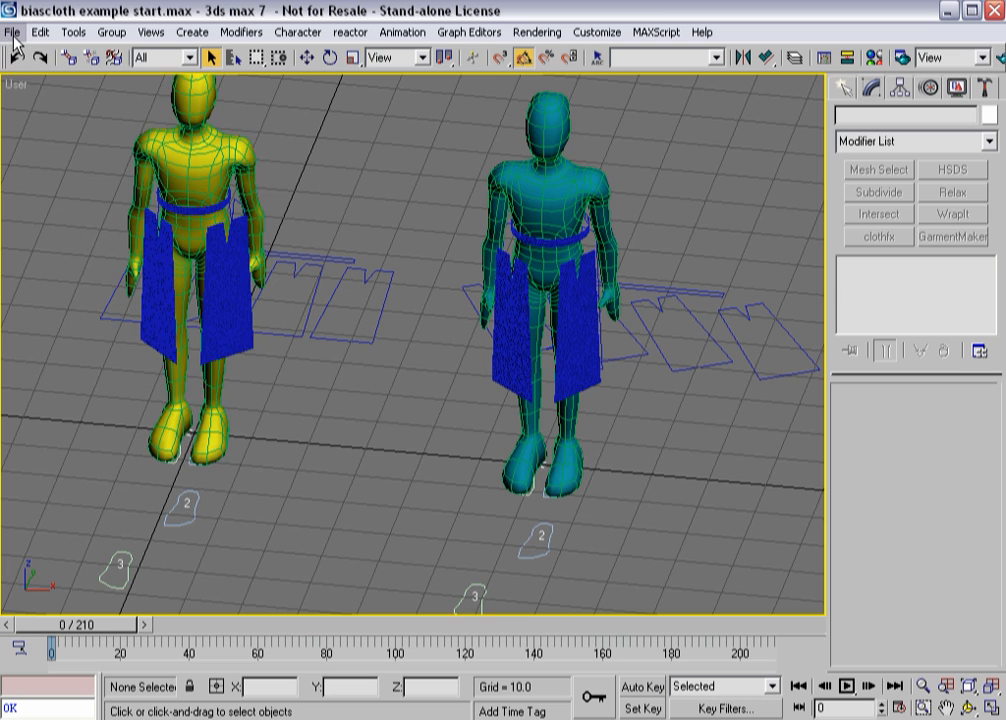
- Start saving the scene under a new name in the clothfx folder and begin editing the file name
left_click(13, 33)
left_click(56, 162)
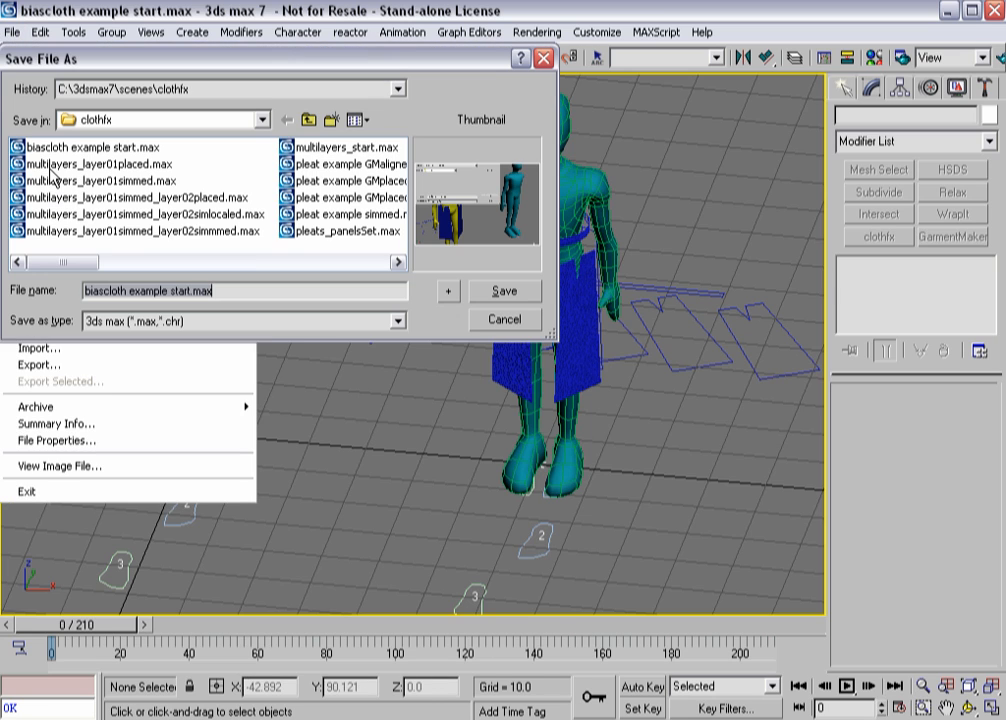
left_click(188, 291)
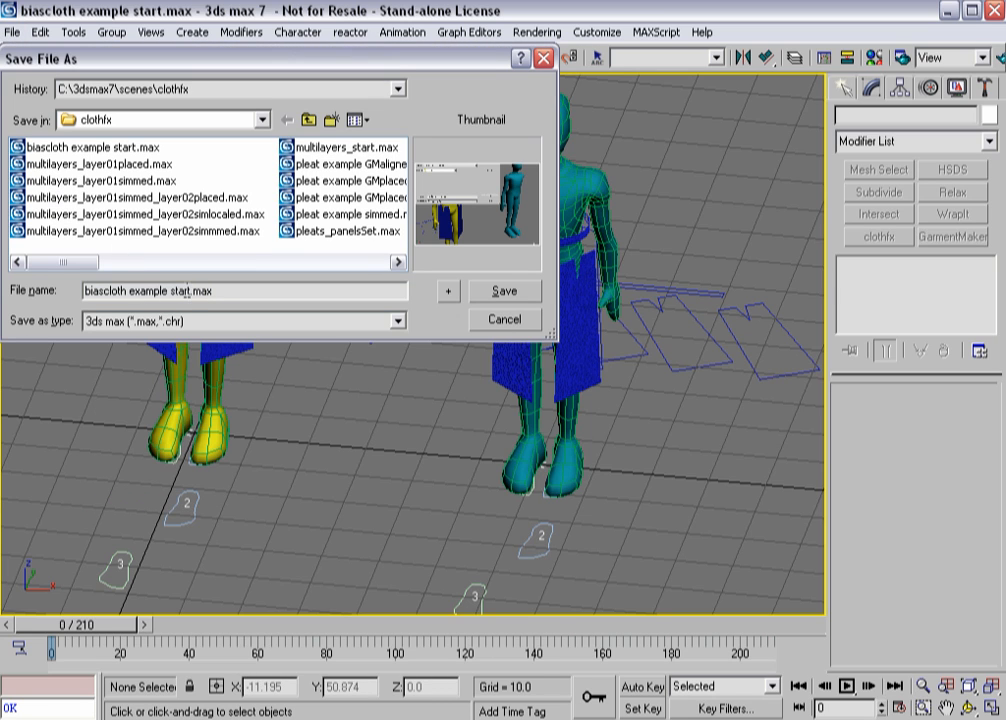